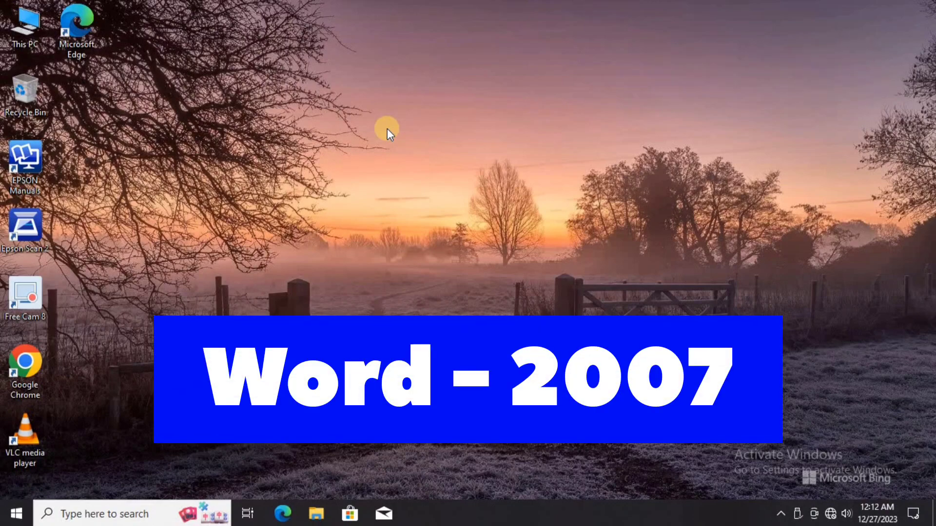
Step: Launch Microsoft Office Word 2007 and maximize the window of the new blank document
{"action": "key", "text": "super"}
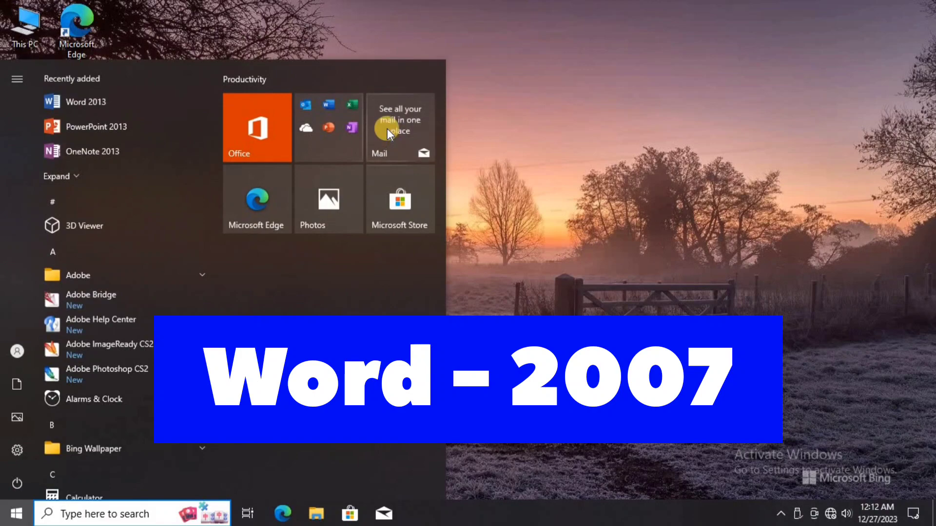
{"action": "type", "text": "w"}
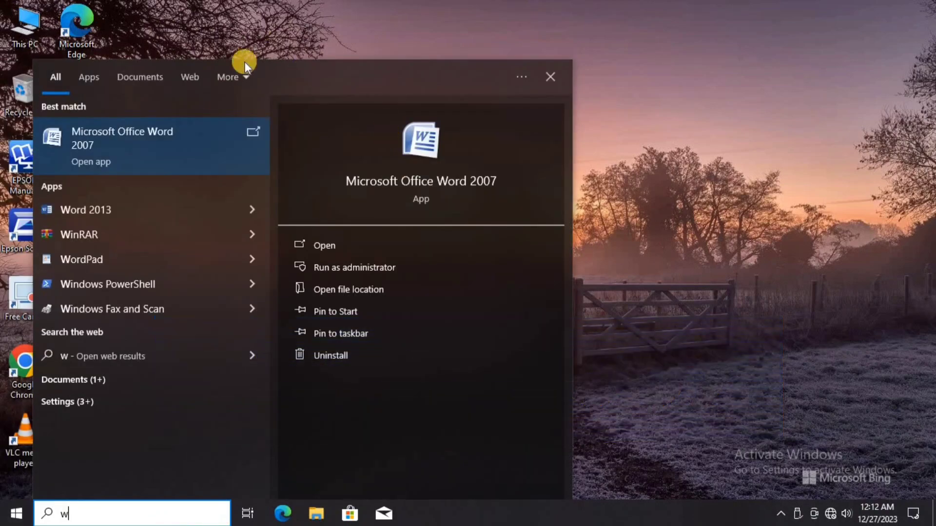
{"action": "left_click", "coordinate": [151, 136]}
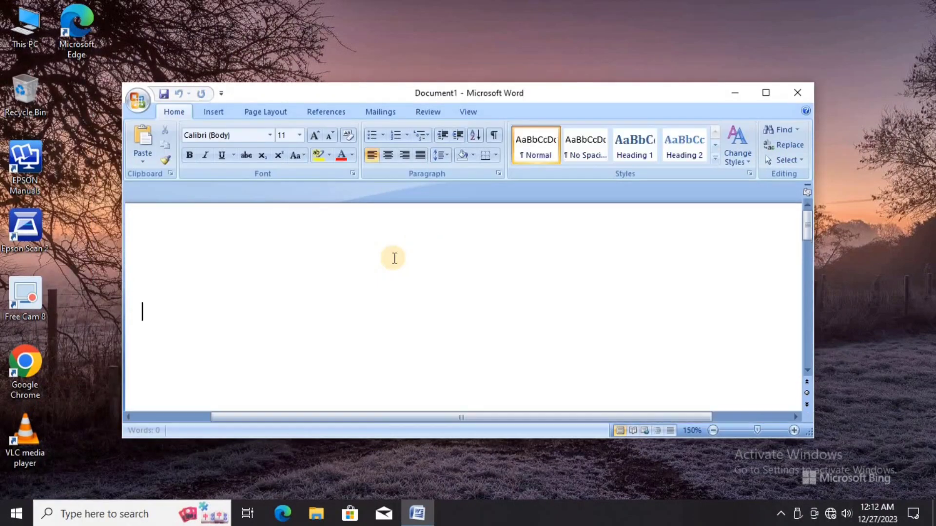
{"action": "left_click", "coordinate": [760, 93]}
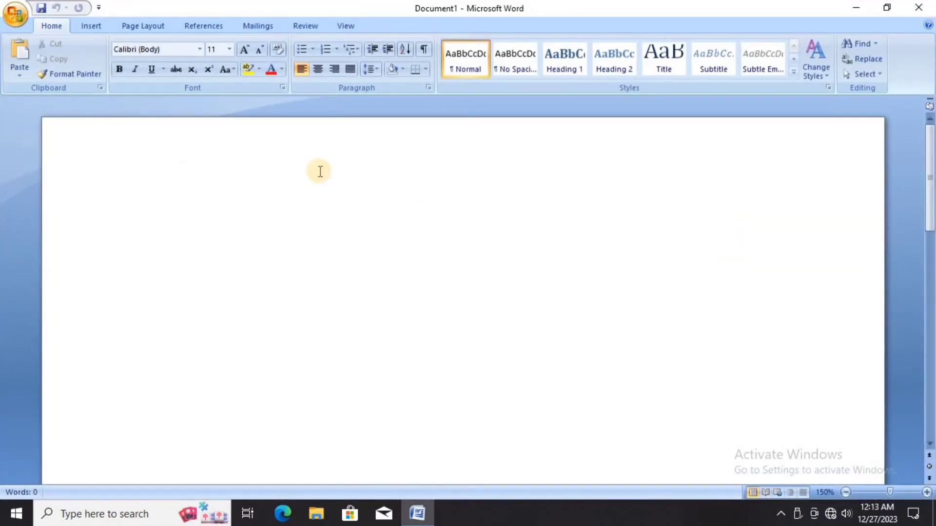
Step: Write the heading "Computer" on the first line and generate sample paragraphs below it with =rand(5)
{"action": "left_click", "coordinate": [214, 29]}
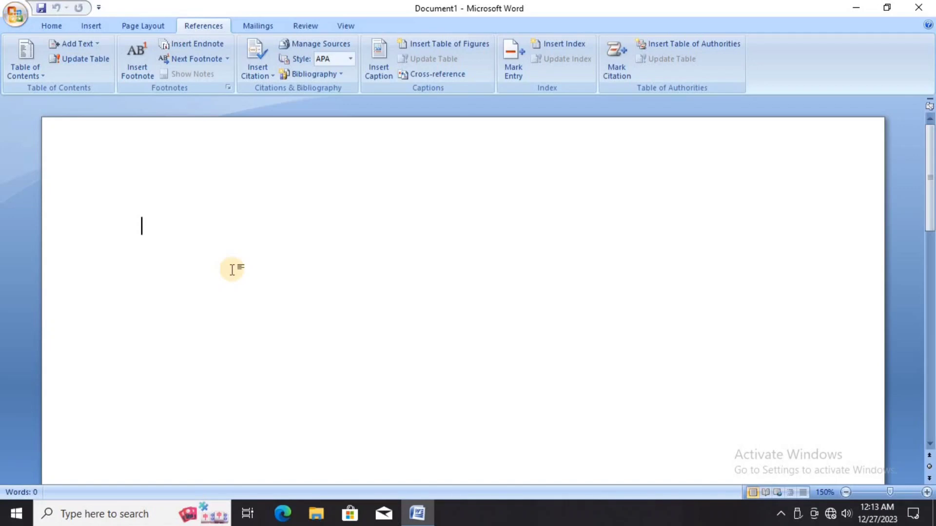
{"action": "type", "text": "Om"}
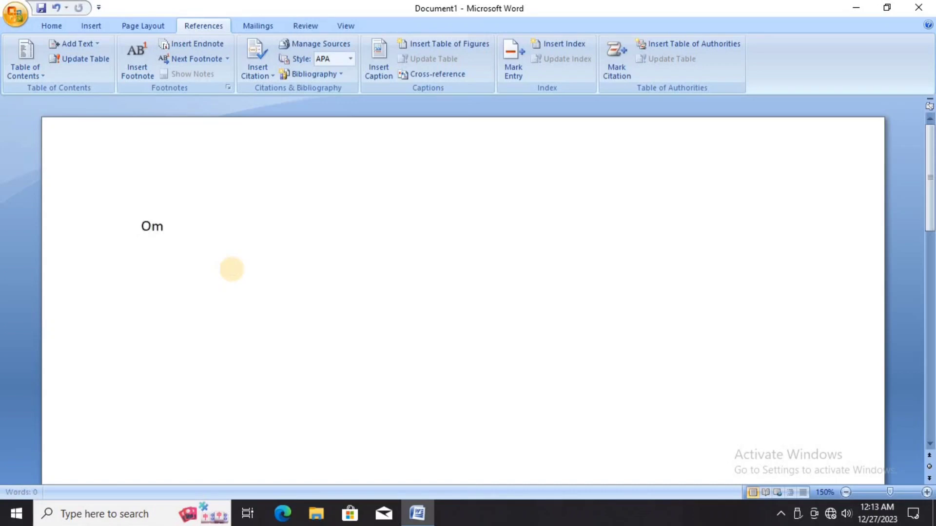
{"action": "key", "text": "BackSpace"}
{"action": "key", "text": "BackSpace"}
{"action": "type", "text": "Computer"}
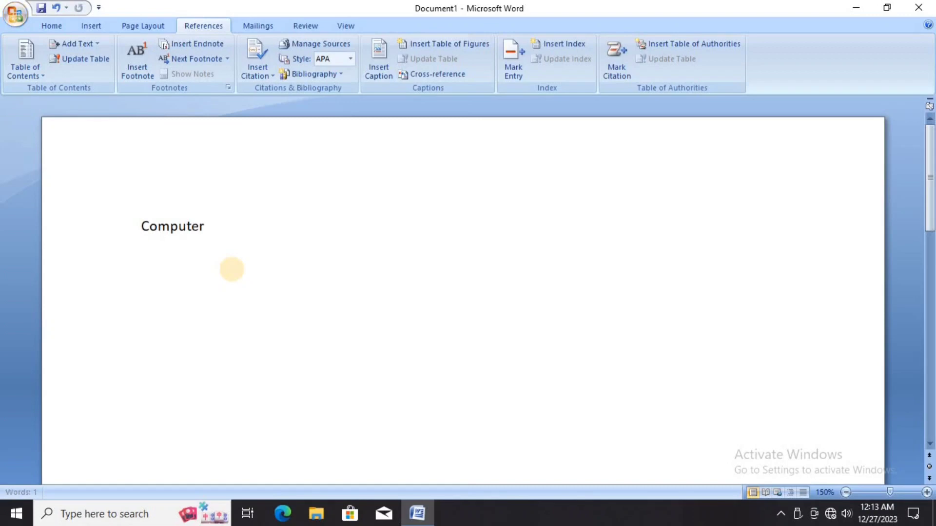
{"action": "key", "text": "Return"}
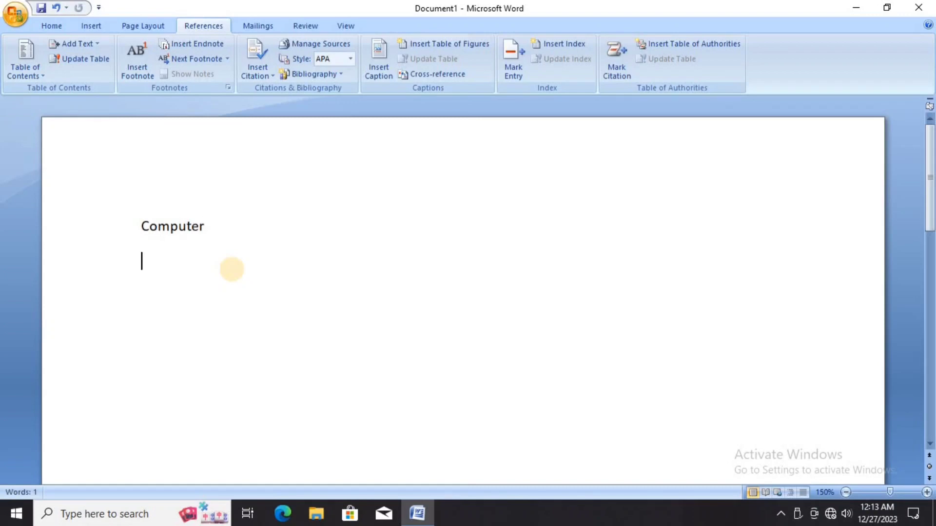
{"action": "type", "text": "=r"}
{"action": "type", "text": "and"}
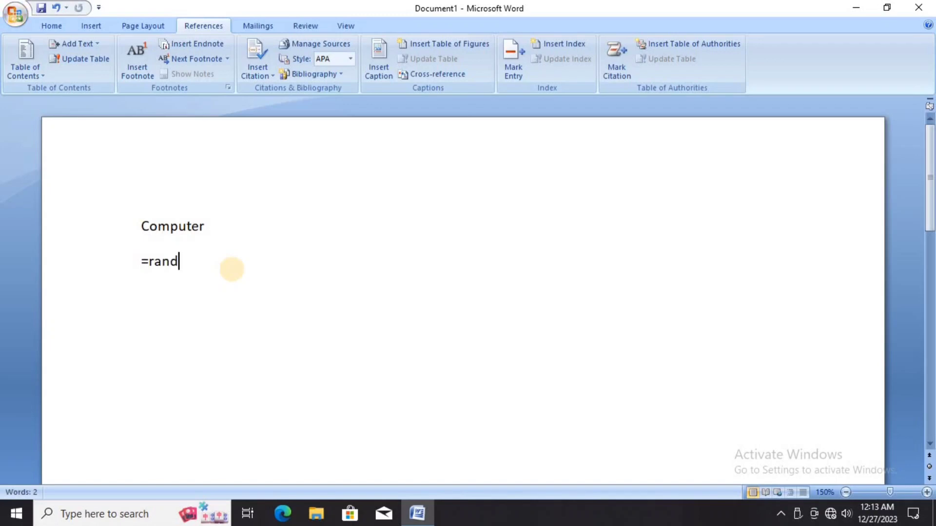
{"action": "type", "text": "(5)"}
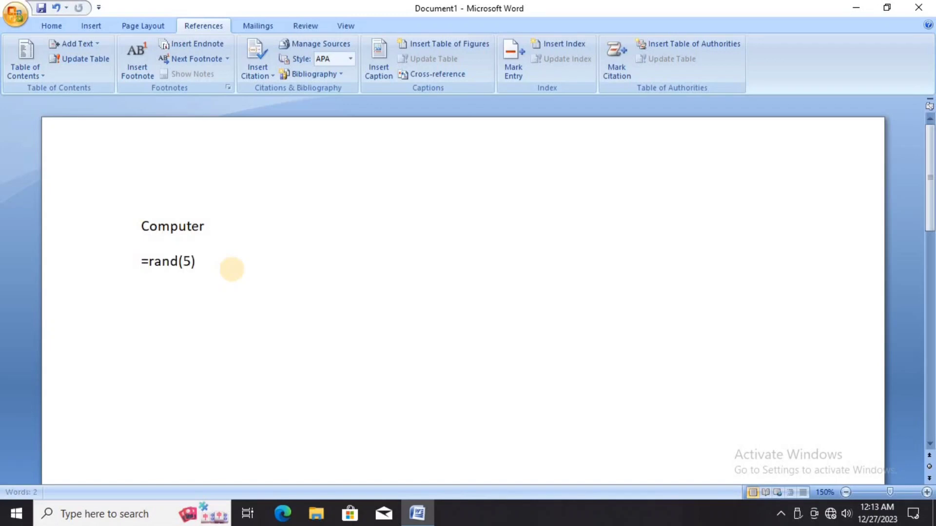
{"action": "key", "text": "Return"}
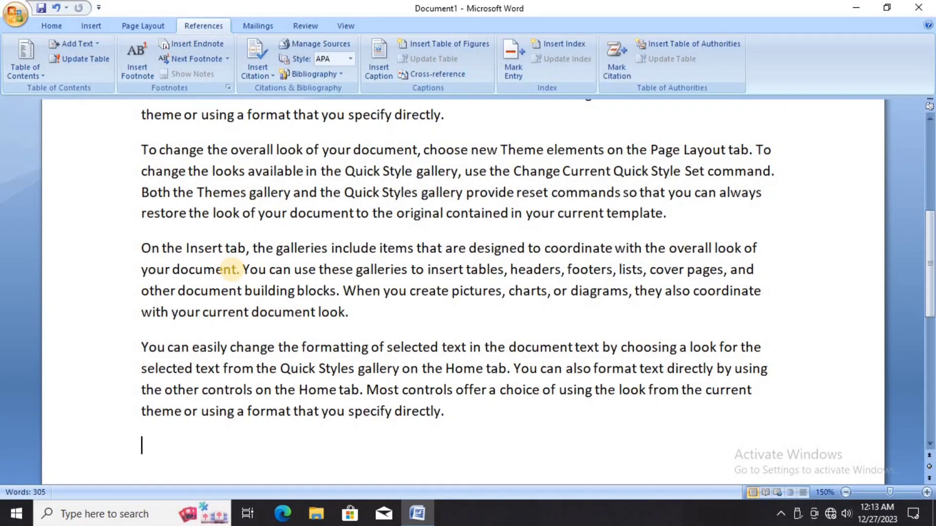
Step: Add a page break, then write the heading "Software" on the new page with =rand(5) sample paragraphs below it
{"action": "key", "text": "ctrl+Return"}
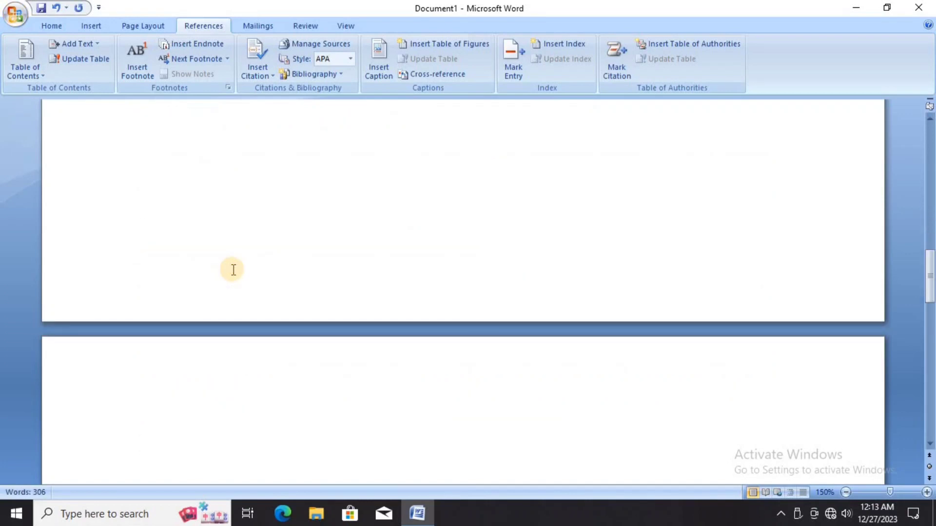
{"action": "type", "text": "Softwa"}
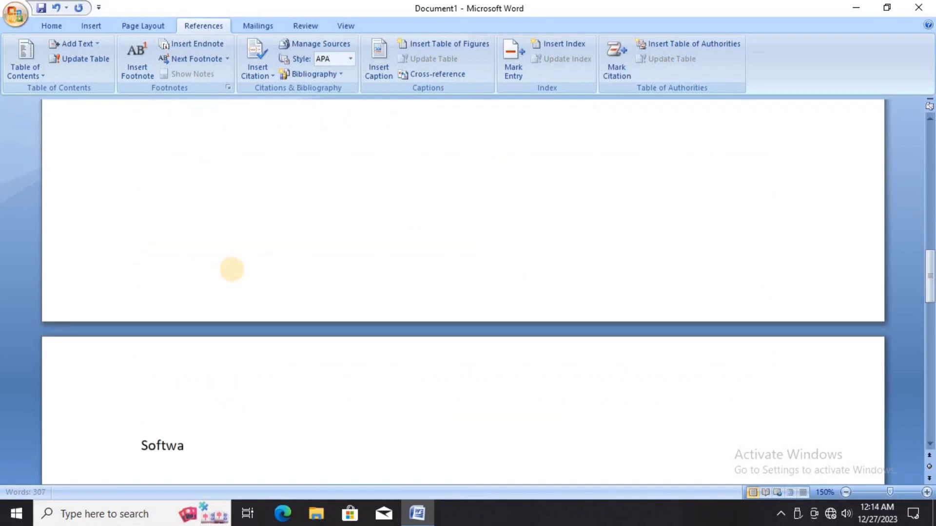
{"action": "type", "text": "re"}
{"action": "key", "text": "Return"}
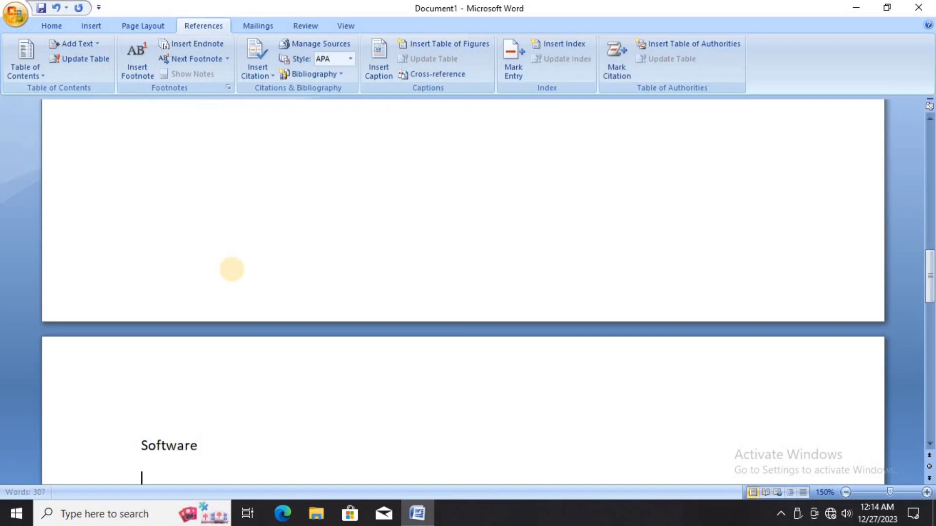
{"action": "type", "text": "="}
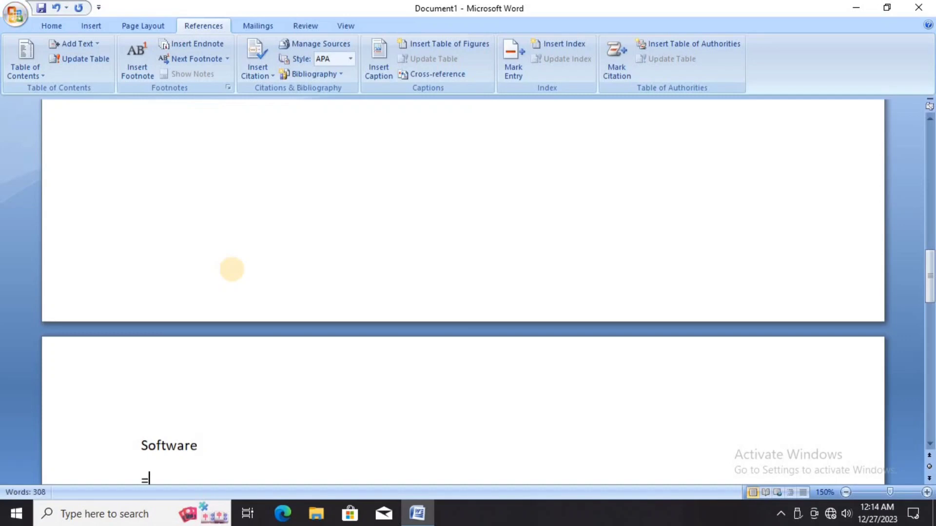
{"action": "type", "text": "rand("}
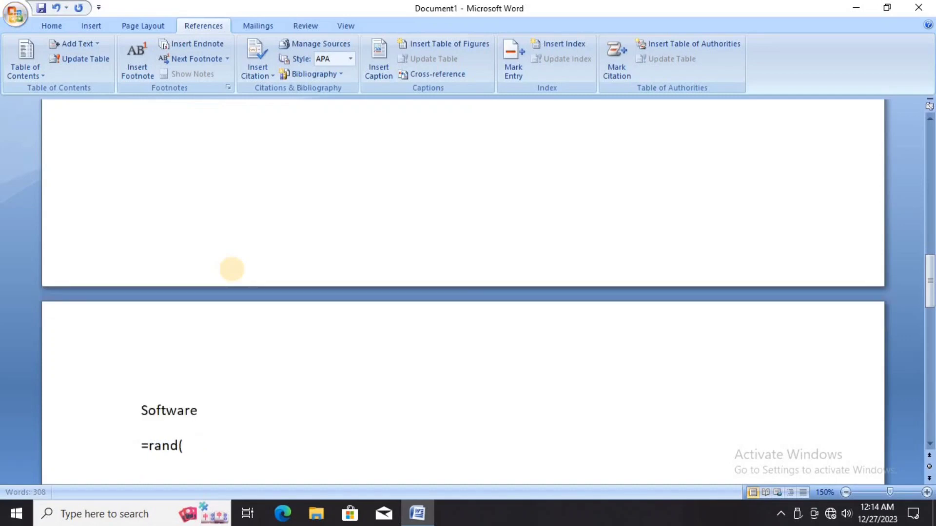
{"action": "type", "text": "5)"}
{"action": "key", "text": "Return"}
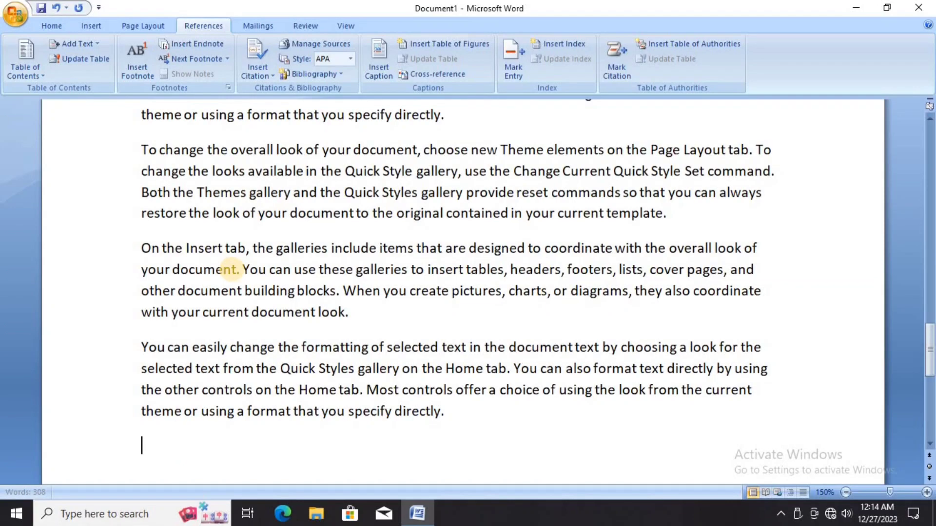
Step: Add another page break and write the heading "Hardware" followed by sample paragraphs generated with =rand(5)
{"action": "key", "text": "ctrl+Return"}
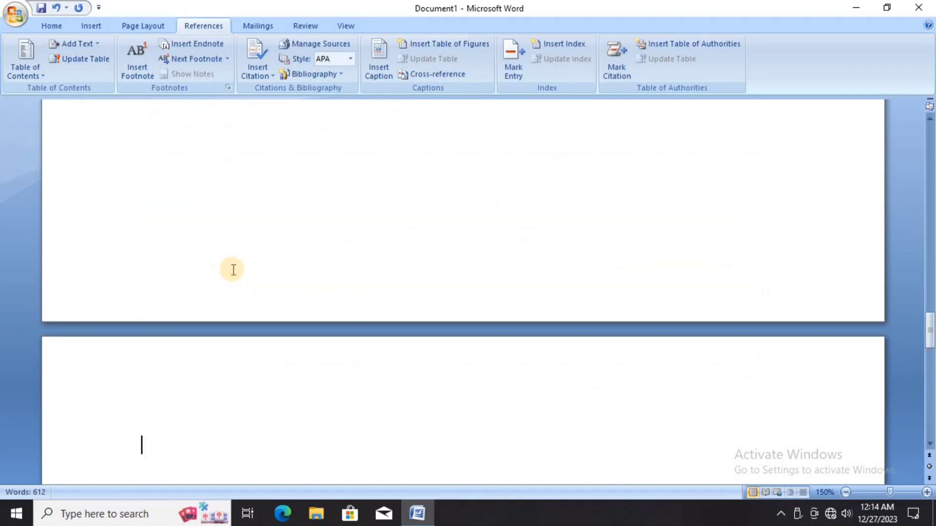
{"action": "type", "text": "Hardware"}
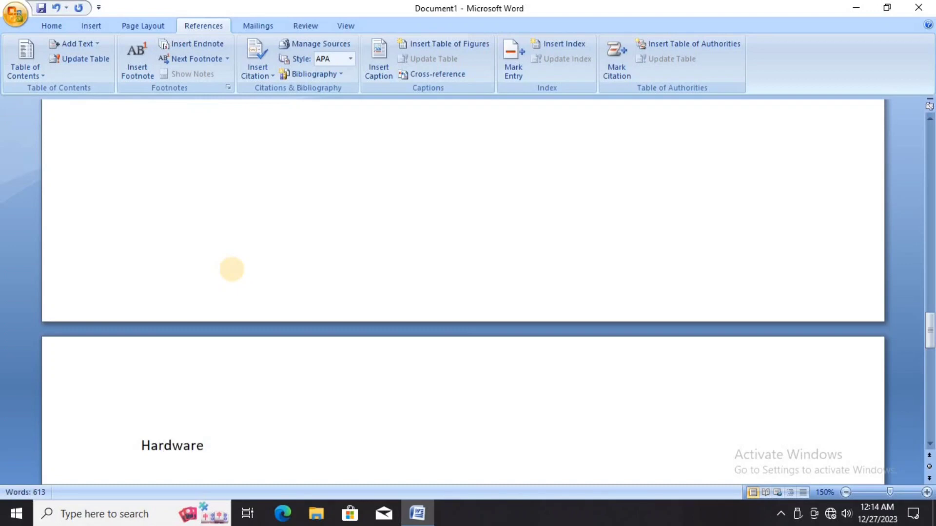
{"action": "key", "text": "Return"}
{"action": "type", "text": "=rand(5"}
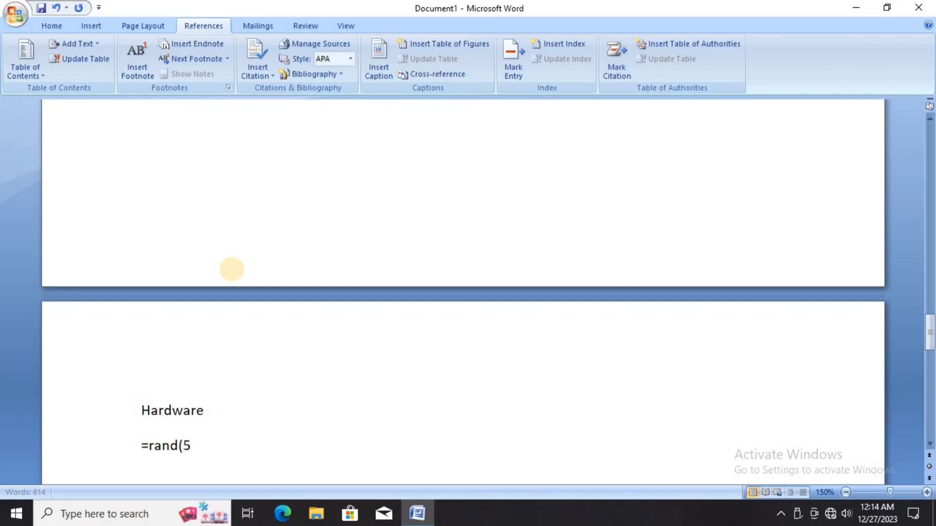
{"action": "type", "text": ")"}
{"action": "key", "text": "Return"}
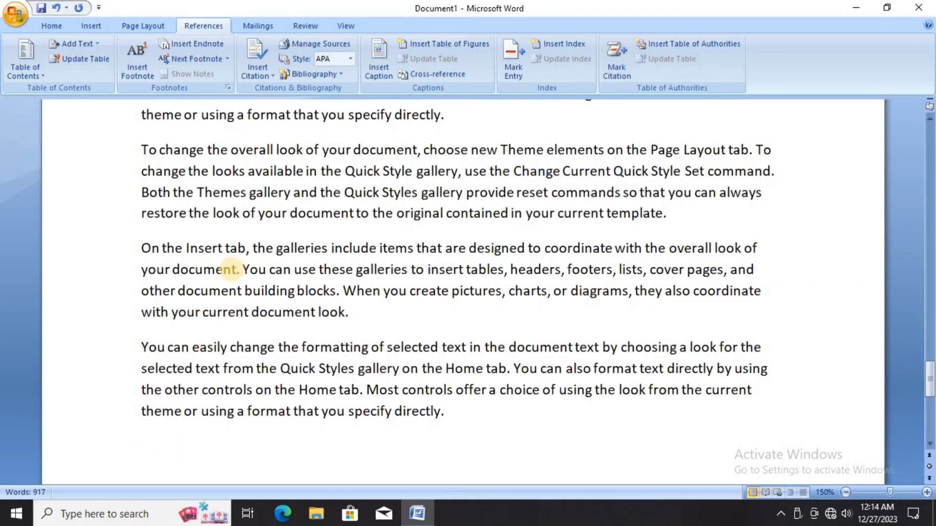
Step: Mark the "Computer" heading on the first page as an index entry with a bold and italic page number format
{"action": "scroll", "coordinate": [186, 305], "scroll_direction": "up", "scroll_amount": 15}
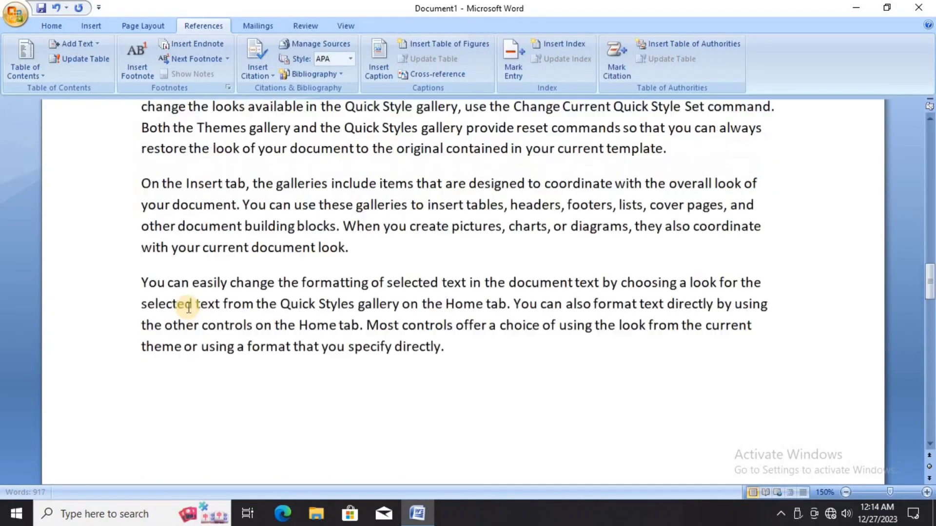
{"action": "scroll", "coordinate": [188, 307], "scroll_direction": "up", "scroll_amount": 20}
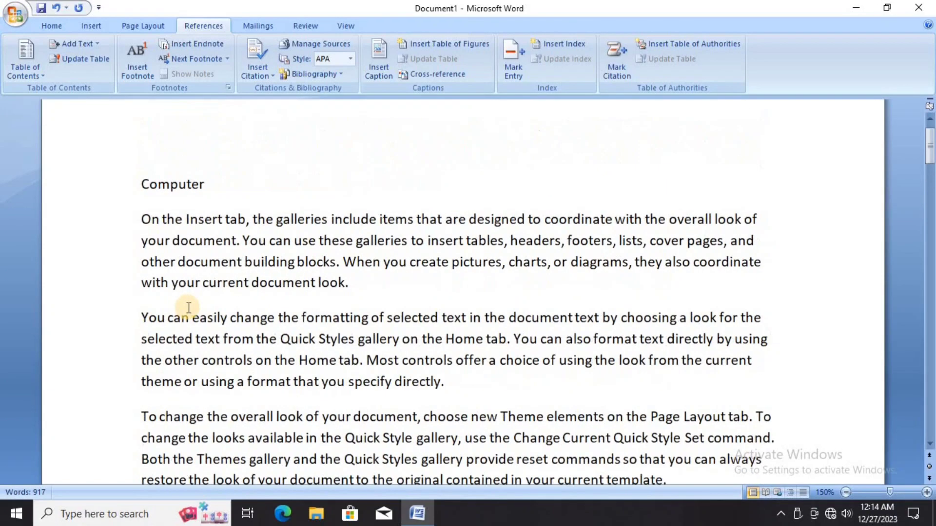
{"action": "scroll", "coordinate": [188, 307], "scroll_direction": "up", "scroll_amount": 2}
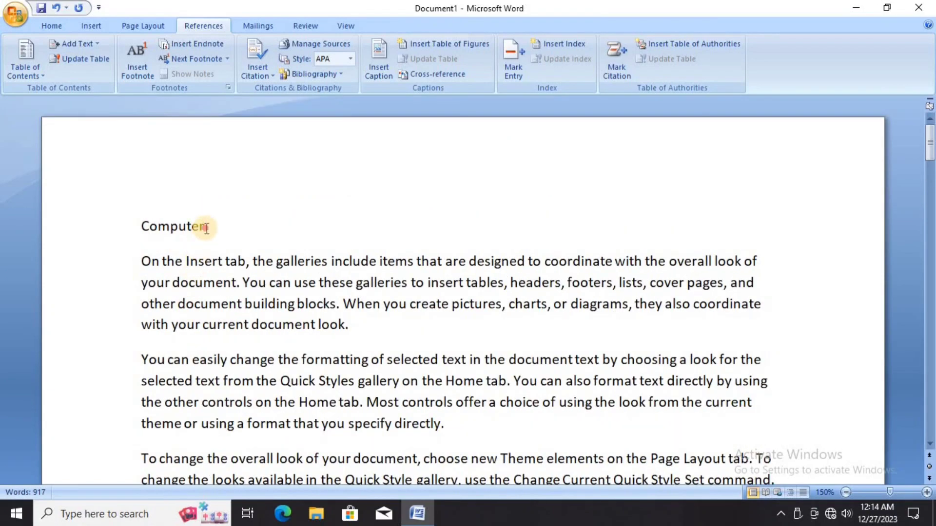
{"action": "left_click_drag", "start_coordinate": [207, 229], "coordinate": [142, 231]}
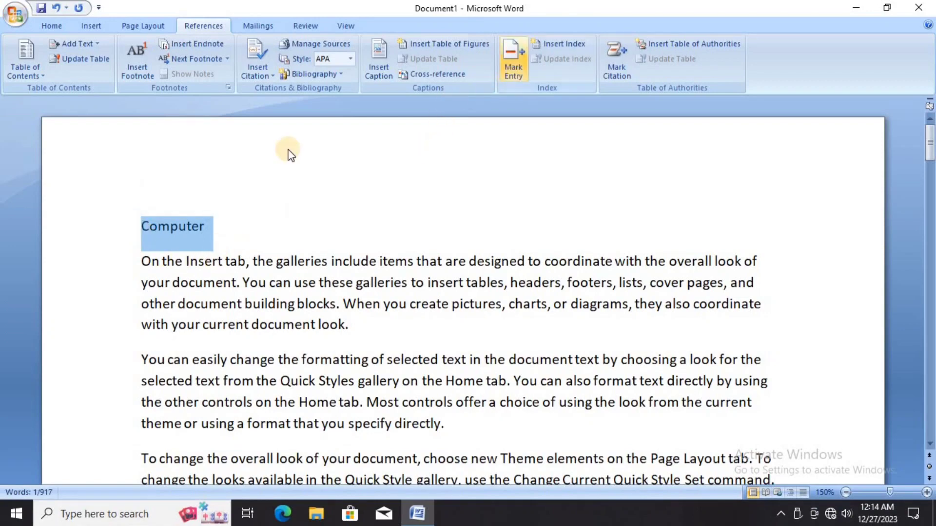
{"action": "left_click", "coordinate": [509, 69]}
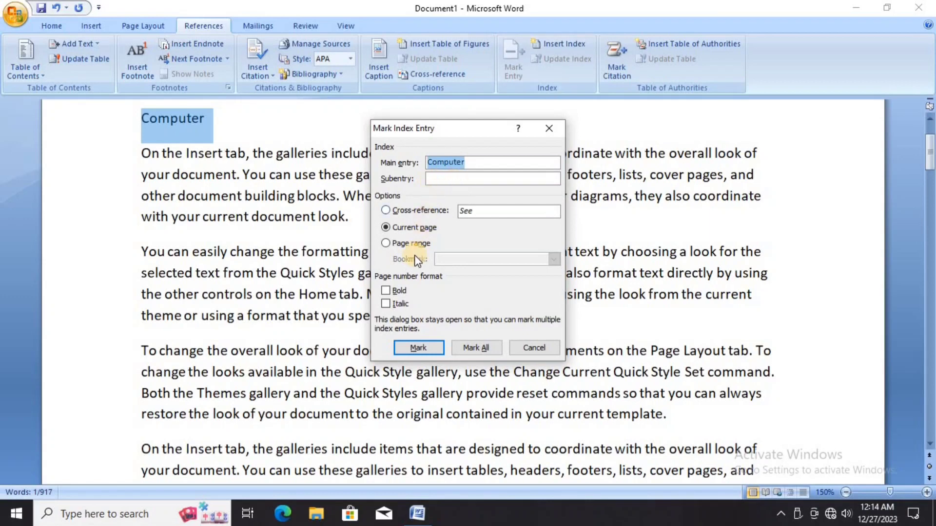
{"action": "left_click", "coordinate": [389, 289]}
{"action": "left_click", "coordinate": [386, 304]}
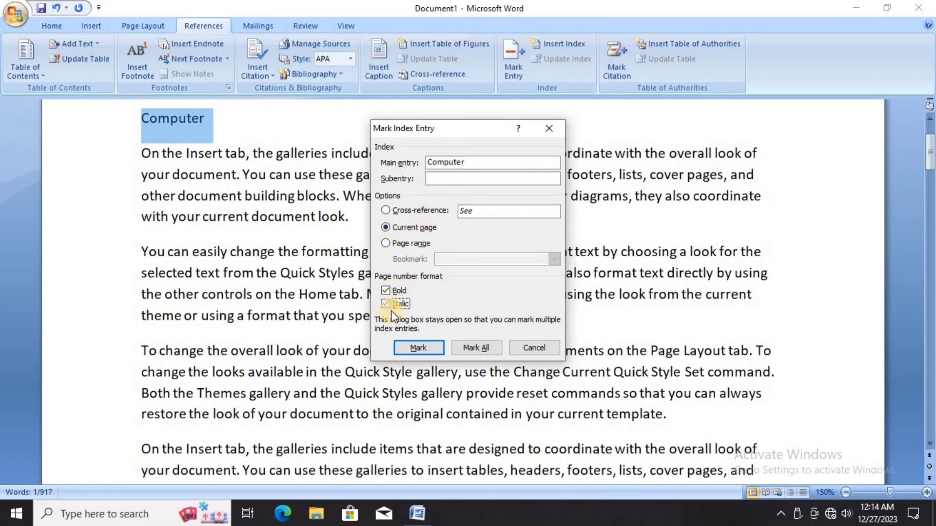
{"action": "left_click", "coordinate": [418, 347]}
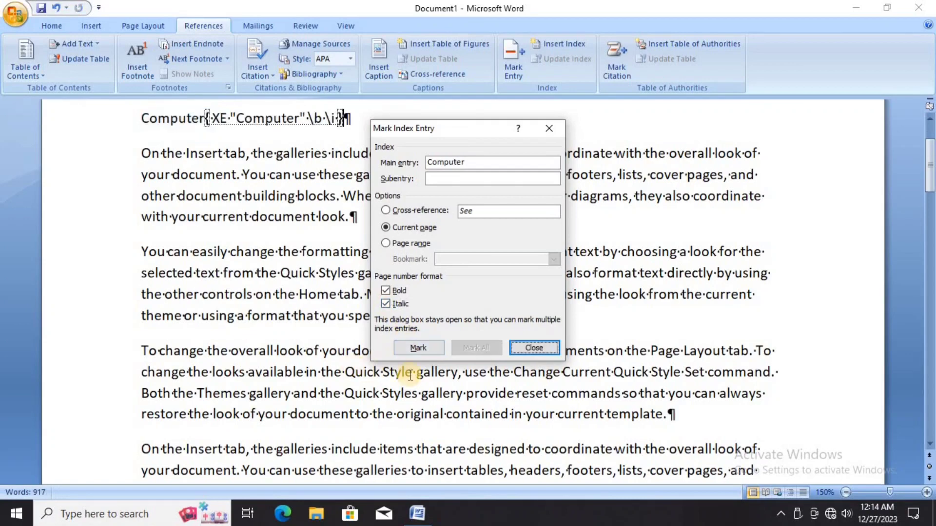
{"action": "left_click", "coordinate": [534, 347]}
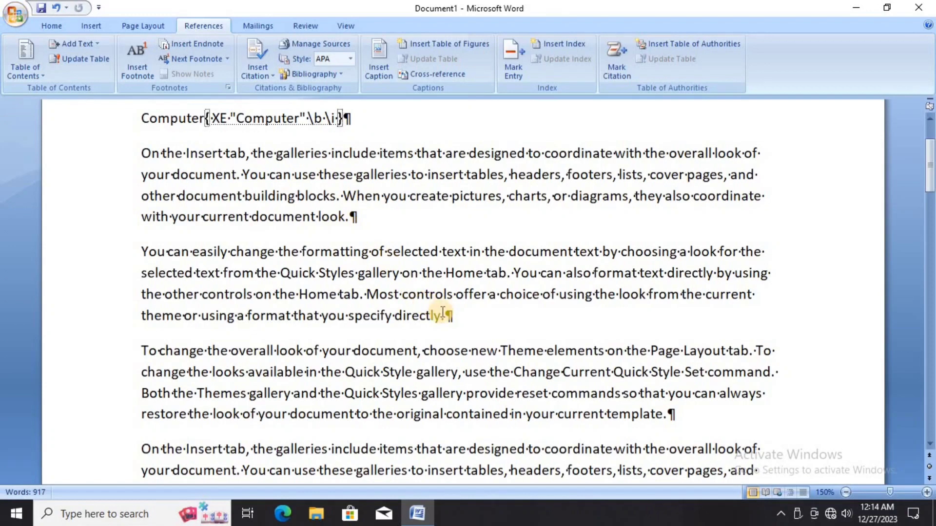
Step: Mark the "Software" heading on the second page as an index entry for the current page
{"action": "scroll", "coordinate": [415, 296], "scroll_direction": "down", "scroll_amount": 5}
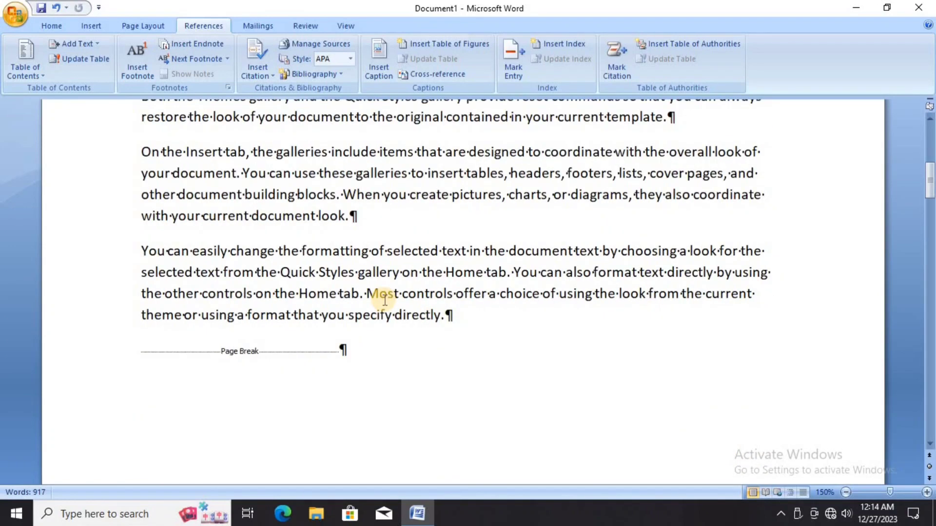
{"action": "scroll", "coordinate": [383, 299], "scroll_direction": "down", "scroll_amount": 5}
{"action": "scroll", "coordinate": [385, 300], "scroll_direction": "down", "scroll_amount": 3}
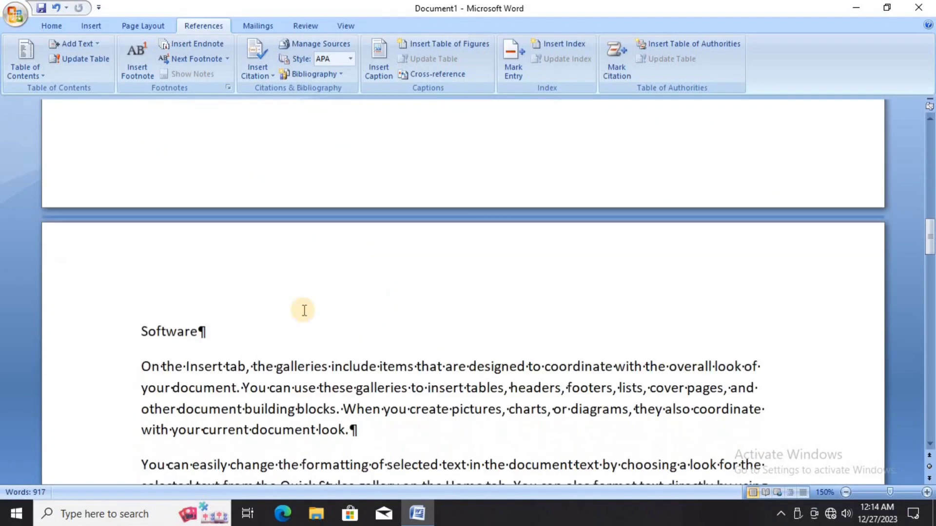
{"action": "left_click_drag", "start_coordinate": [201, 332], "coordinate": [142, 331]}
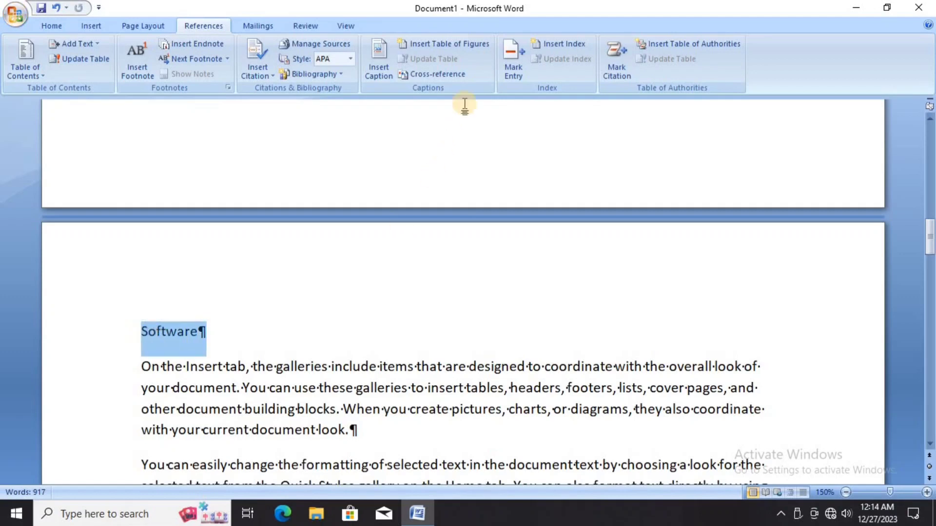
{"action": "left_click", "coordinate": [509, 57]}
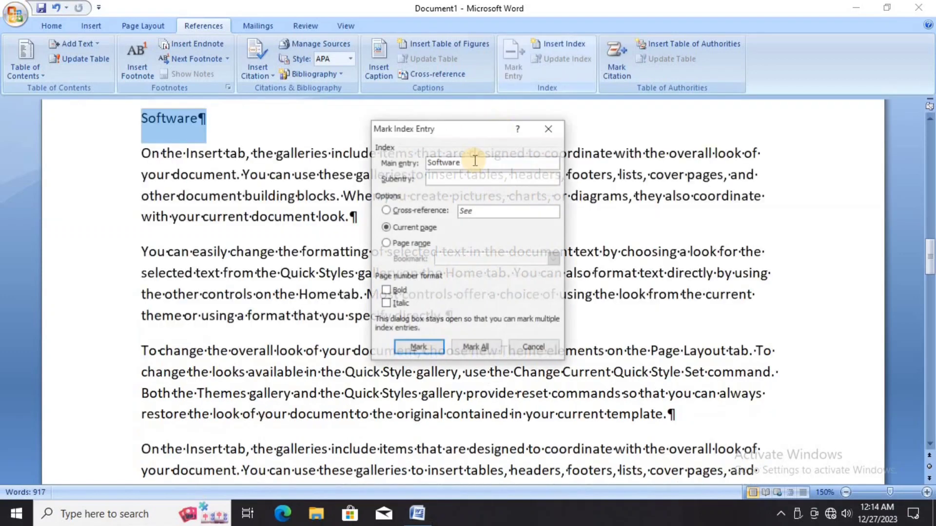
{"action": "left_click", "coordinate": [420, 348]}
{"action": "key", "text": "Escape"}
Step: Mark the "Hardware" heading on the third page as an index entry for the current page
{"action": "scroll", "coordinate": [344, 299], "scroll_direction": "down", "scroll_amount": 10}
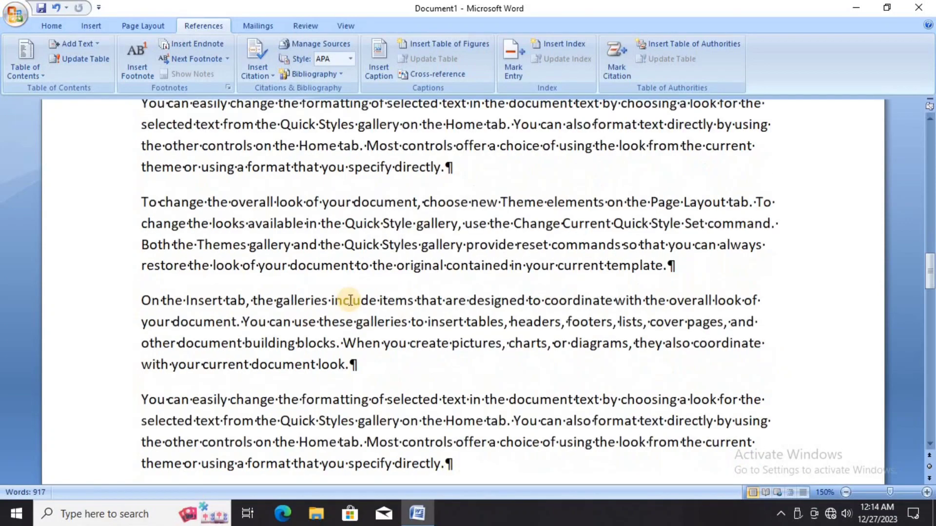
{"action": "scroll", "coordinate": [326, 299], "scroll_direction": "down", "scroll_amount": 3}
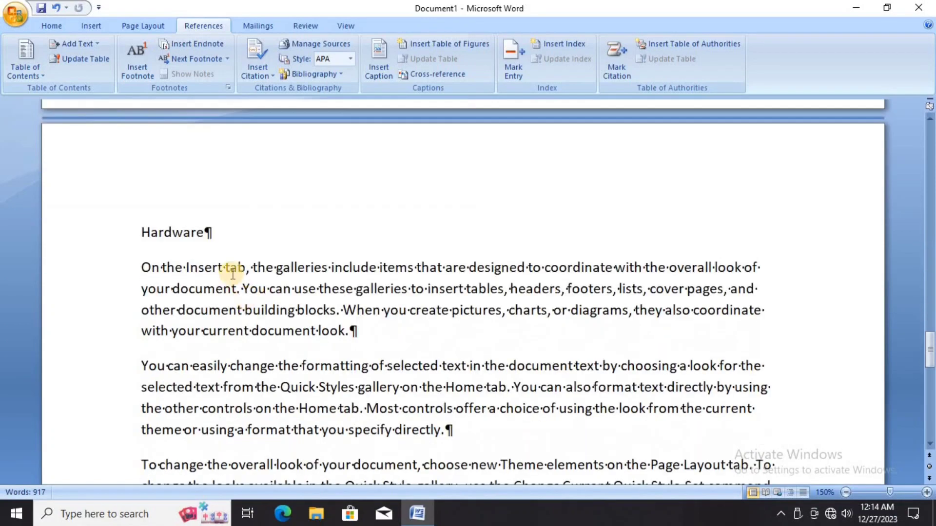
{"action": "left_click_drag", "start_coordinate": [205, 233], "coordinate": [142, 233]}
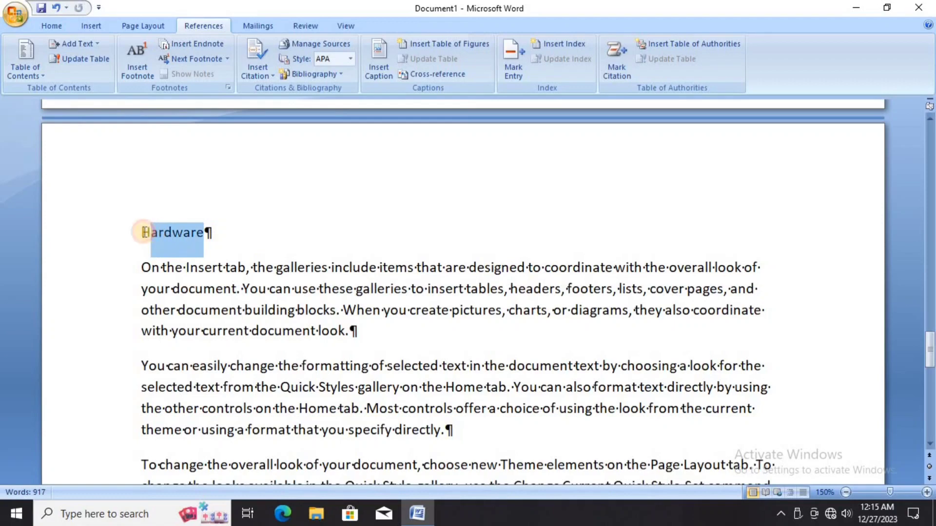
{"action": "left_click", "coordinate": [510, 63]}
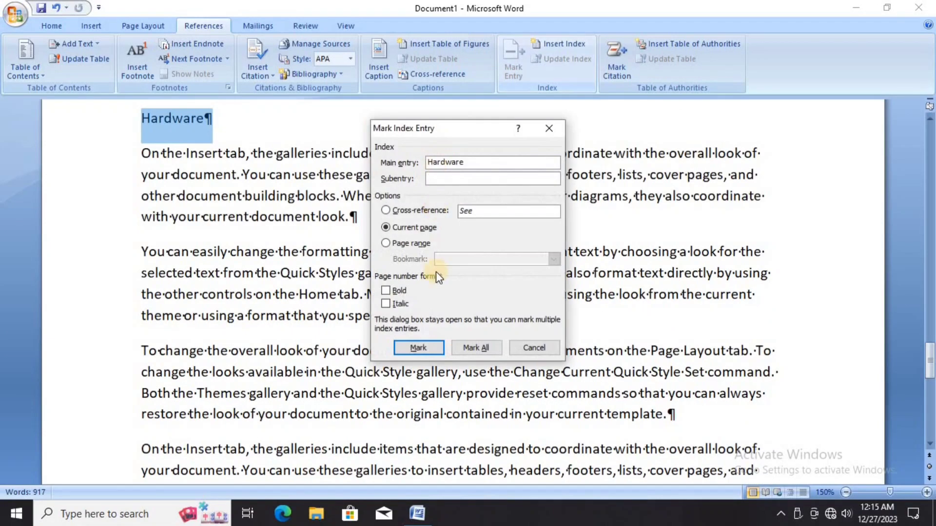
{"action": "left_click", "coordinate": [423, 346]}
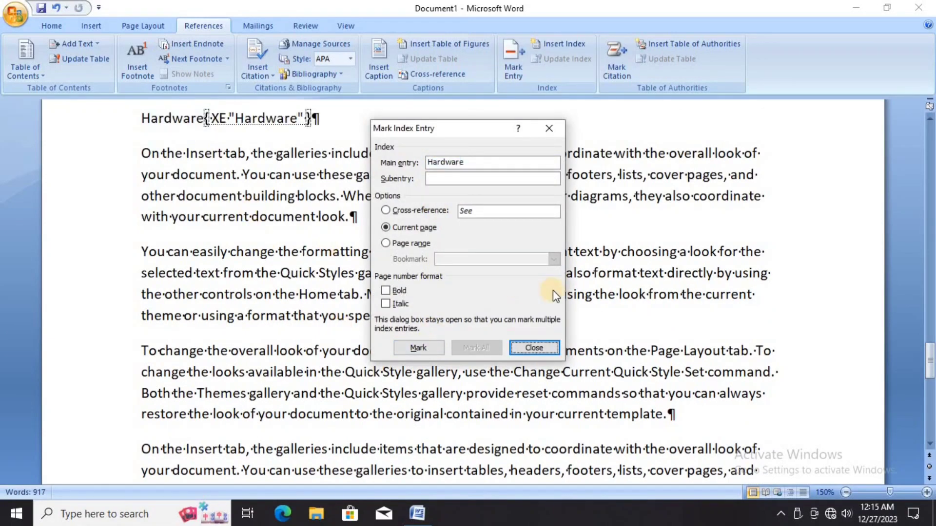
{"action": "left_click", "coordinate": [536, 347]}
Step: Hide the paragraph marks and index field codes throughout the document
{"action": "scroll", "coordinate": [362, 232], "scroll_direction": "up", "scroll_amount": 15}
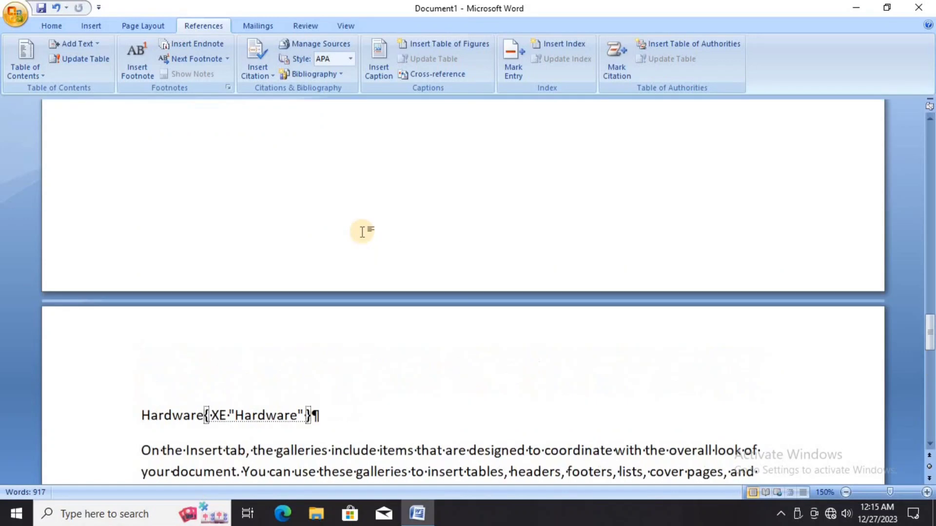
{"action": "scroll", "coordinate": [362, 232], "scroll_direction": "up", "scroll_amount": 15}
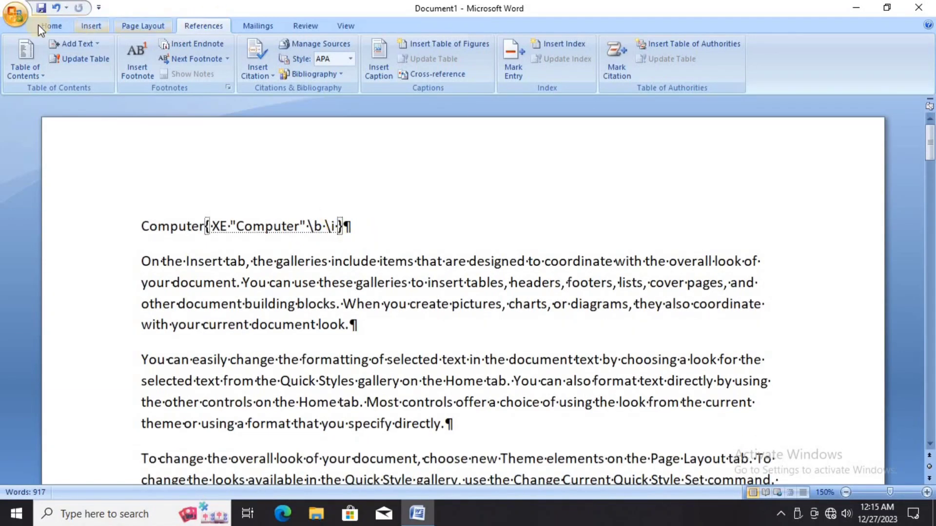
{"action": "left_click", "coordinate": [51, 26]}
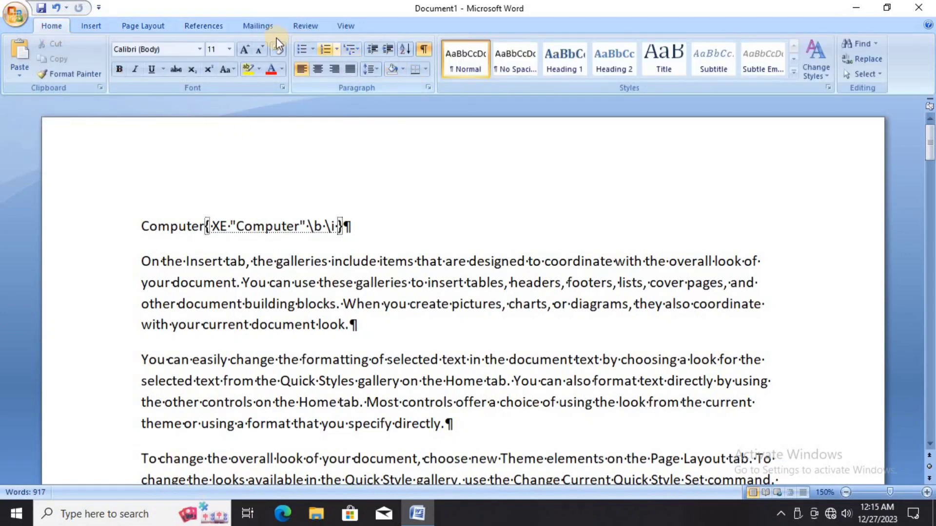
{"action": "left_click", "coordinate": [425, 51]}
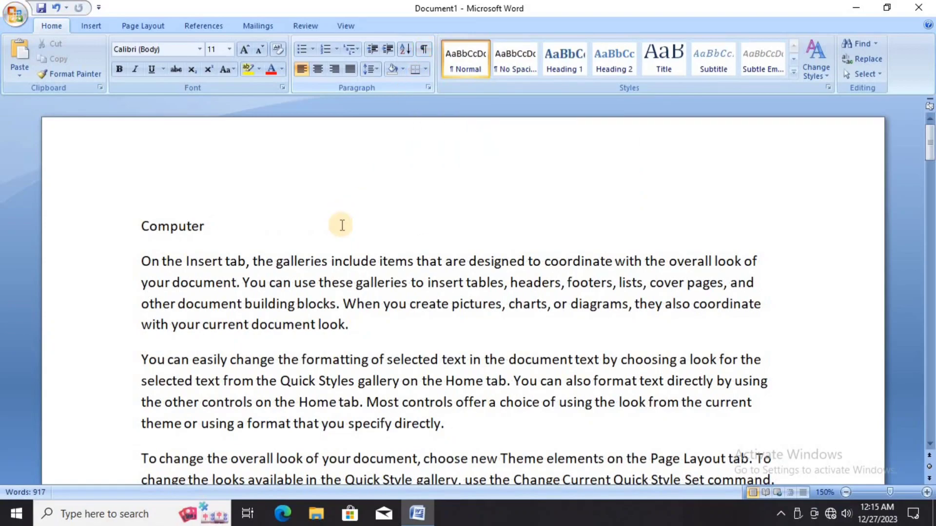
Step: Start inserting an index below the last paragraph of the Hardware page and set it to 1 column
{"action": "scroll", "coordinate": [341, 224], "scroll_direction": "down", "scroll_amount": 10}
{"action": "scroll", "coordinate": [343, 225], "scroll_direction": "down", "scroll_amount": 10}
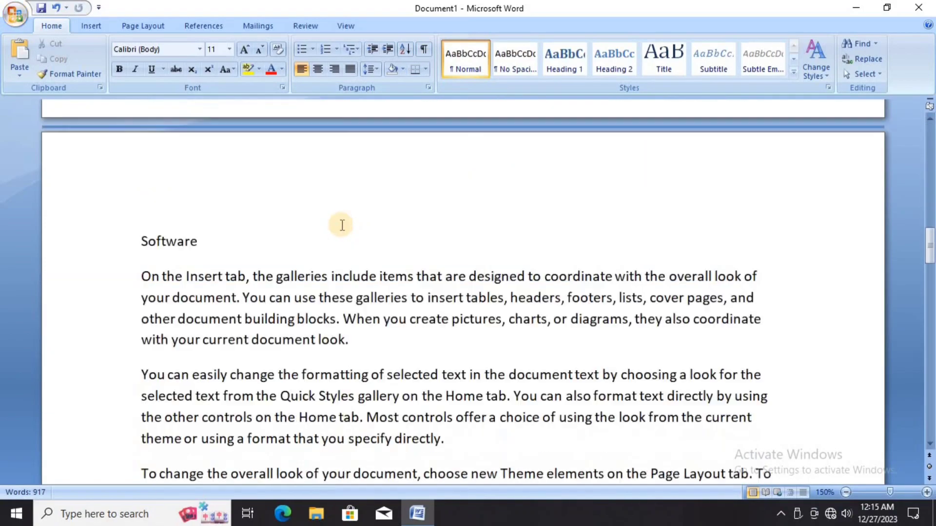
{"action": "scroll", "coordinate": [343, 225], "scroll_direction": "down", "scroll_amount": 10}
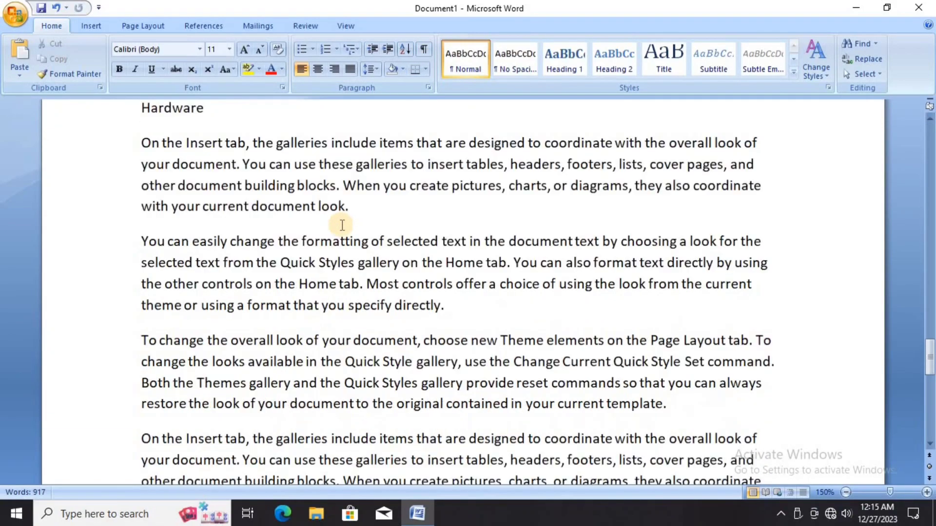
{"action": "scroll", "coordinate": [342, 225], "scroll_direction": "up", "scroll_amount": 5}
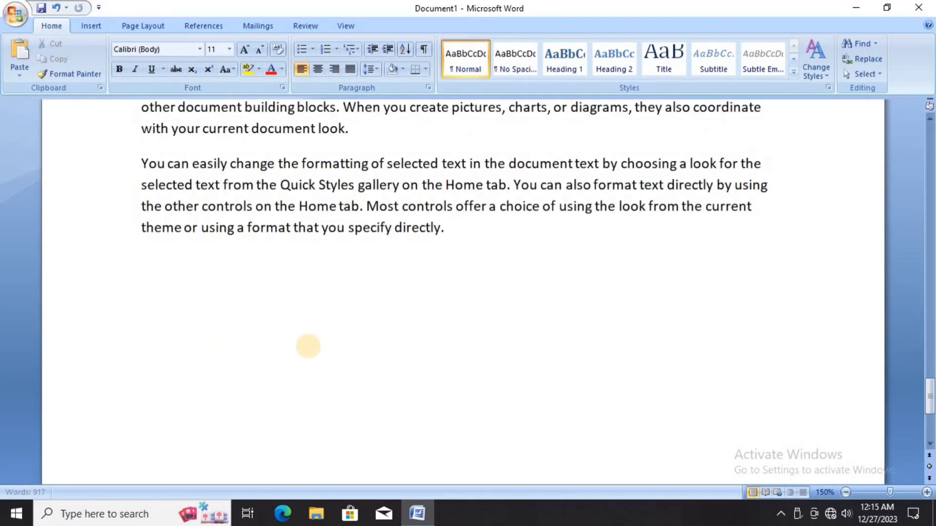
{"action": "left_click", "coordinate": [307, 346]}
{"action": "left_click", "coordinate": [221, 28]}
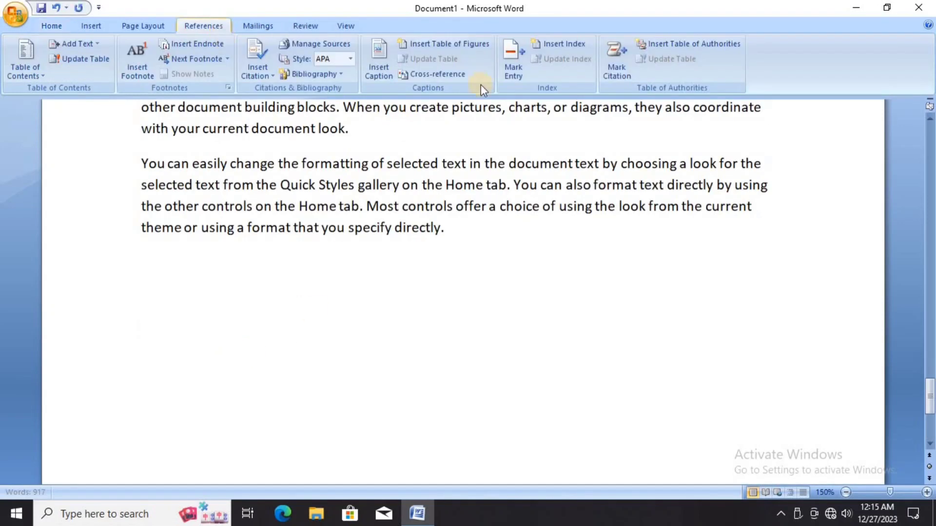
{"action": "left_click", "coordinate": [566, 45]}
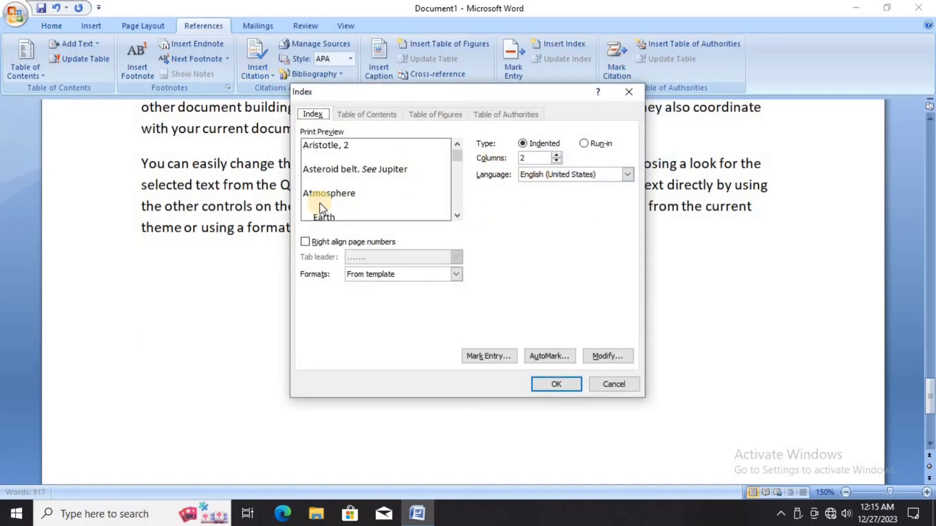
{"action": "left_click", "coordinate": [556, 154]}
{"action": "left_click", "coordinate": [557, 162]}
{"action": "left_click", "coordinate": [557, 162]}
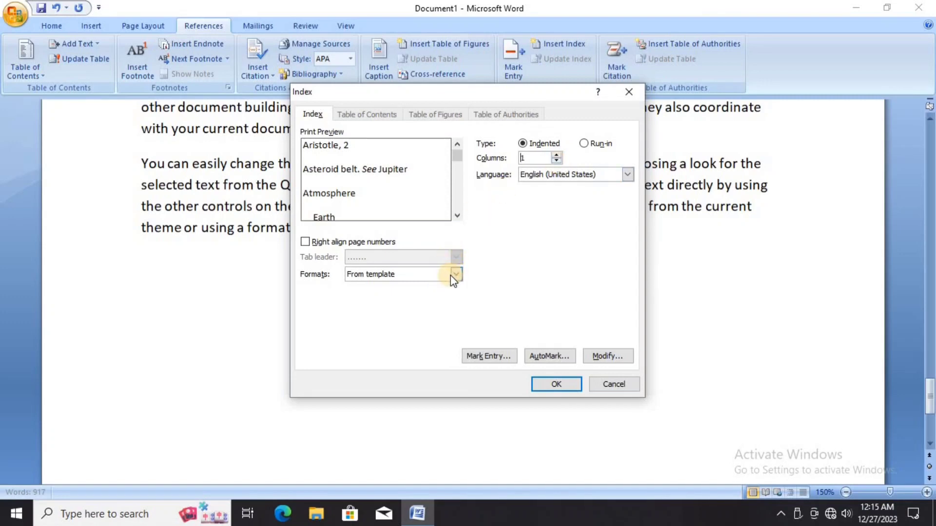
Step: Right-align the index page numbers with a dotted tab leader and insert the index
{"action": "left_click", "coordinate": [306, 242]}
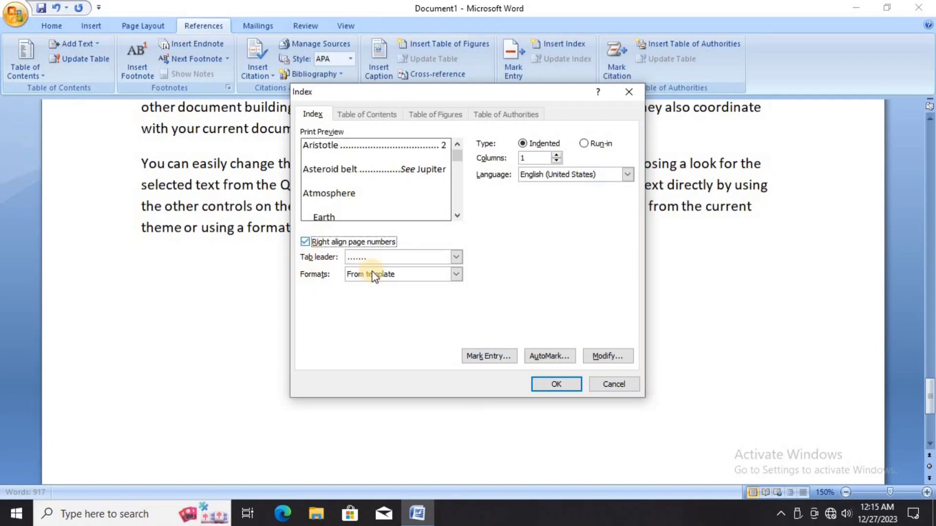
{"action": "left_click", "coordinate": [455, 255]}
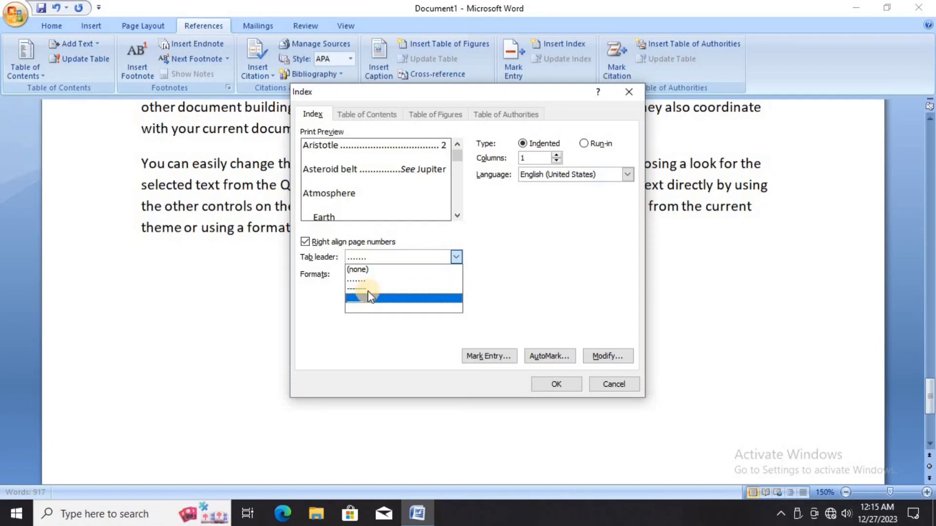
{"action": "left_click", "coordinate": [399, 259]}
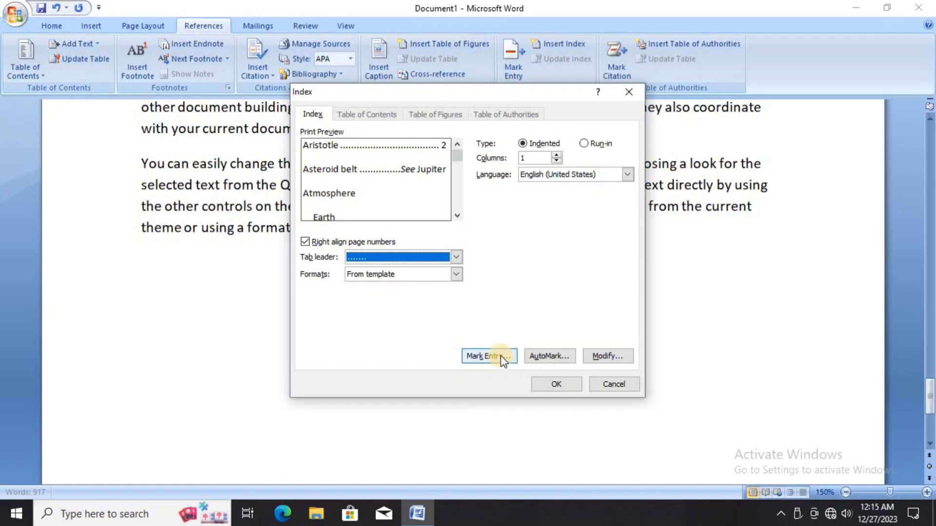
{"action": "left_click", "coordinate": [548, 382]}
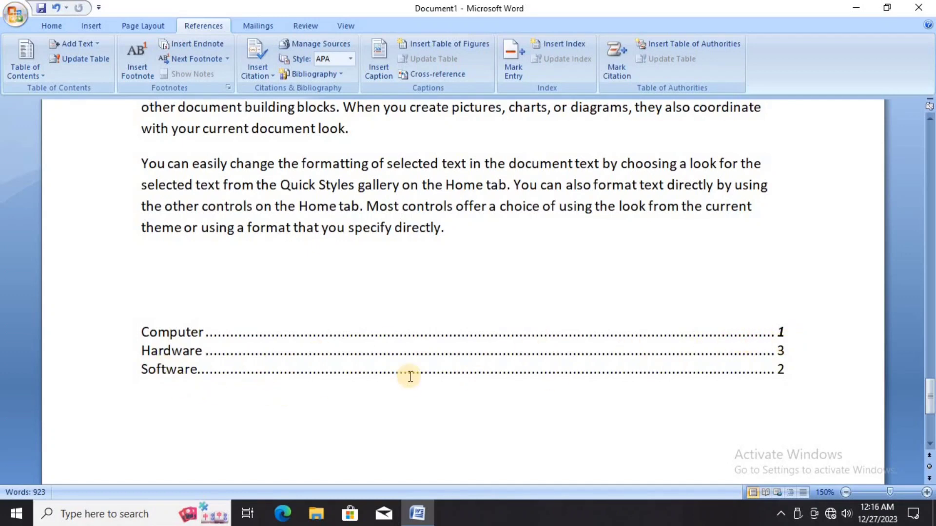
Step: Insert a page break directly before the "Software" heading to move that section one page further on
{"action": "scroll", "coordinate": [206, 373], "scroll_direction": "up", "scroll_amount": 10}
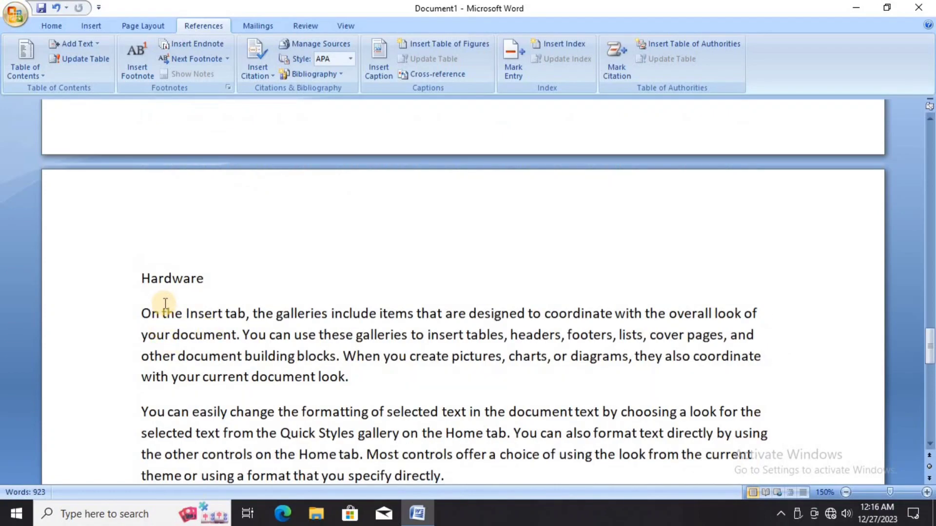
{"action": "scroll", "coordinate": [164, 306], "scroll_direction": "down", "scroll_amount": 10}
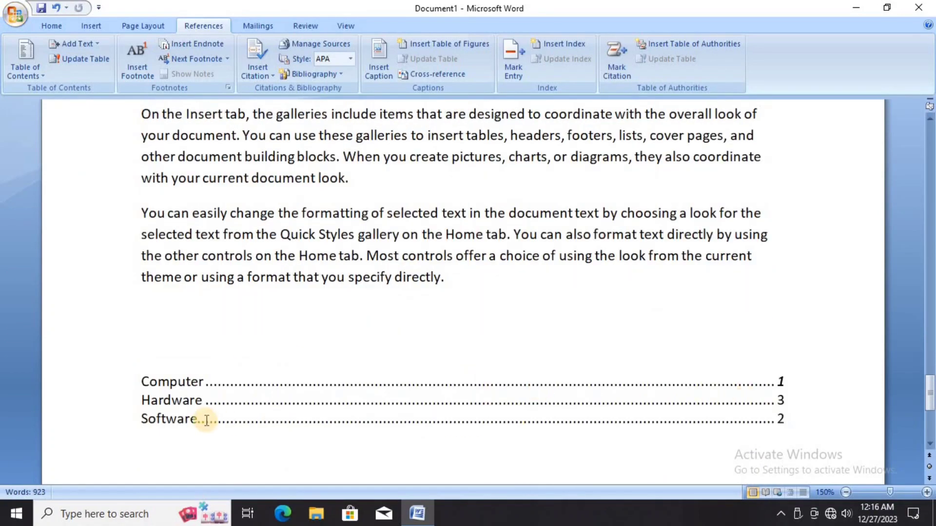
{"action": "left_click", "coordinate": [189, 420]}
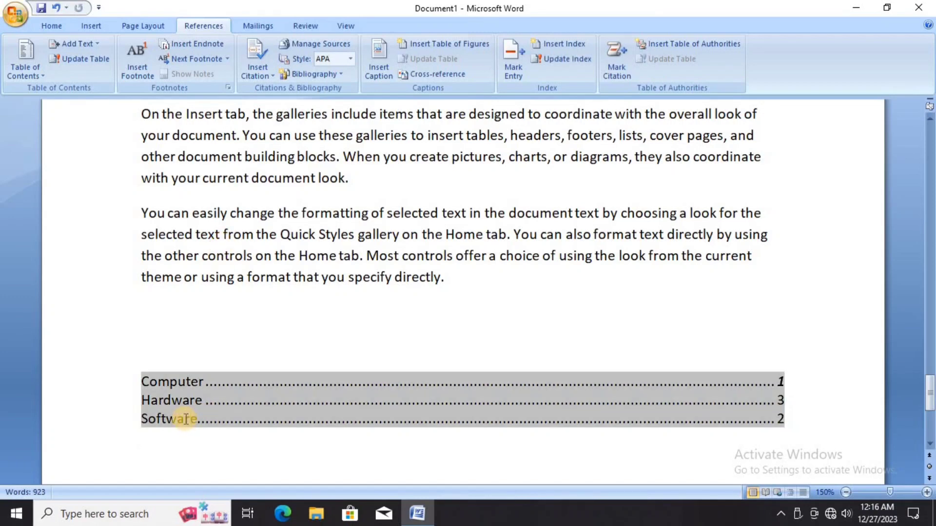
{"action": "triple_click", "coordinate": [185, 420]}
{"action": "scroll", "coordinate": [219, 390], "scroll_direction": "up", "scroll_amount": 1}
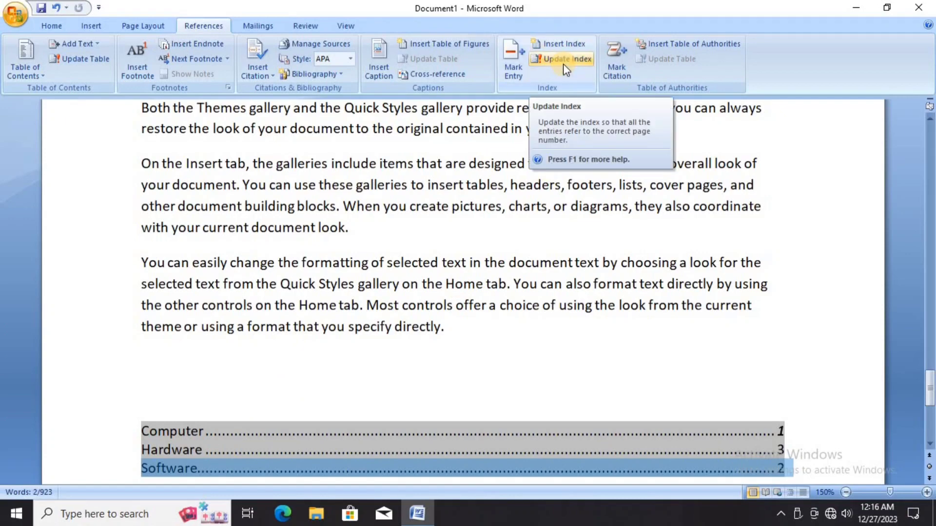
{"action": "scroll", "coordinate": [294, 354], "scroll_direction": "up", "scroll_amount": 2}
{"action": "scroll", "coordinate": [295, 354], "scroll_direction": "up", "scroll_amount": 15}
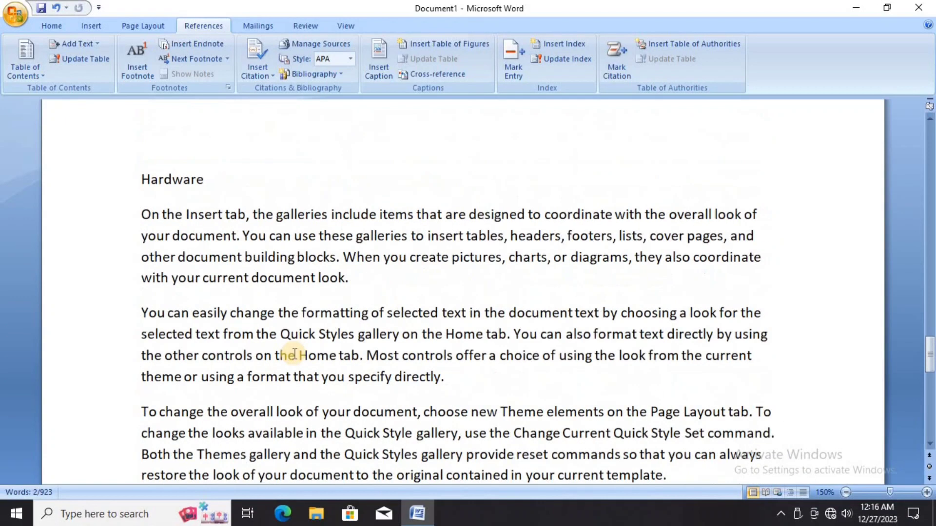
{"action": "scroll", "coordinate": [293, 354], "scroll_direction": "up", "scroll_amount": 8}
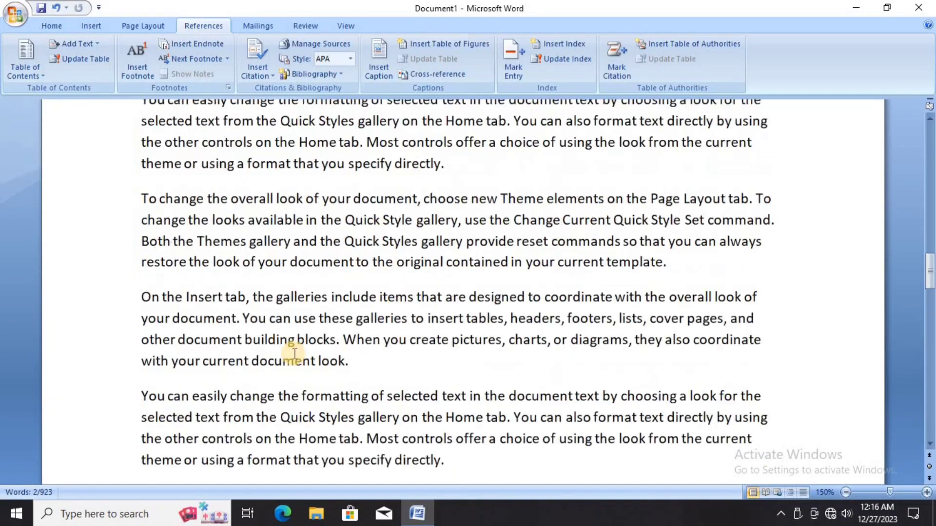
{"action": "left_click", "coordinate": [139, 219]}
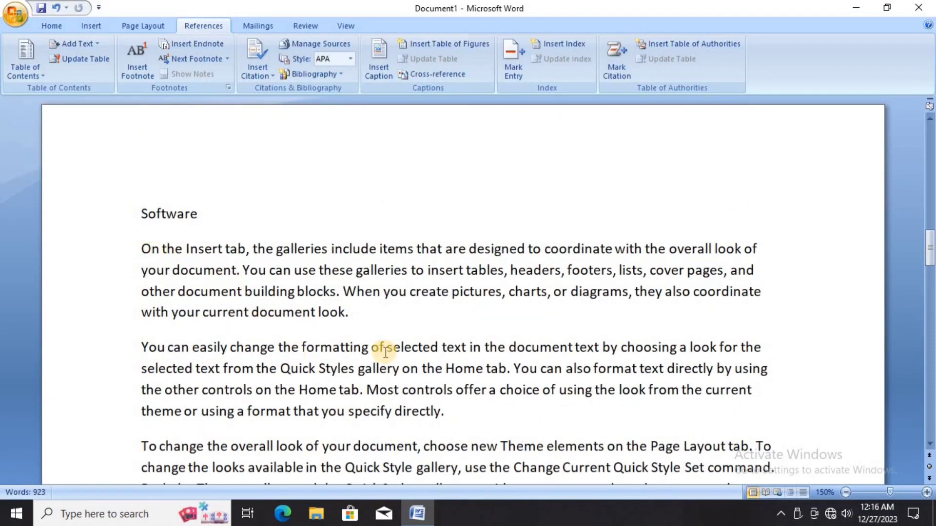
{"action": "key", "text": "ctrl+Return"}
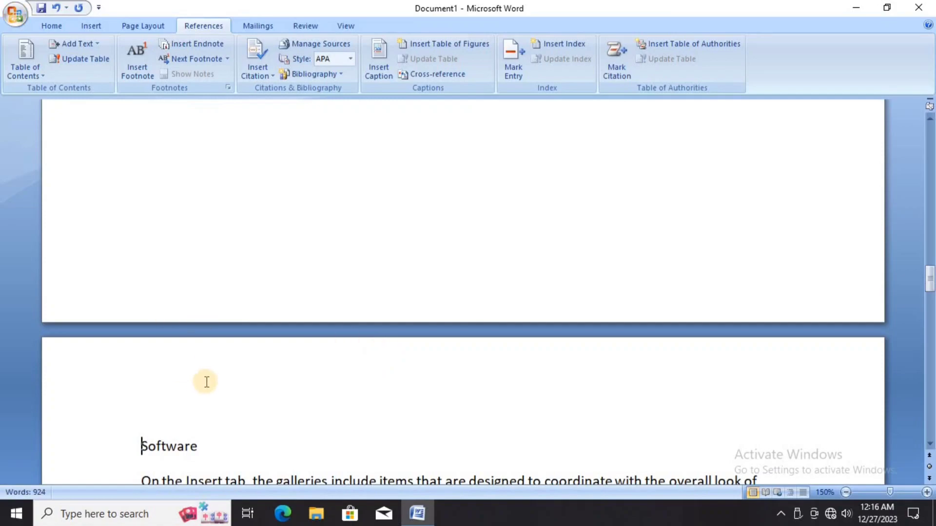
Step: Update the index at the end of the document to reflect the shifted pages
{"action": "scroll", "coordinate": [206, 382], "scroll_direction": "down", "scroll_amount": 4}
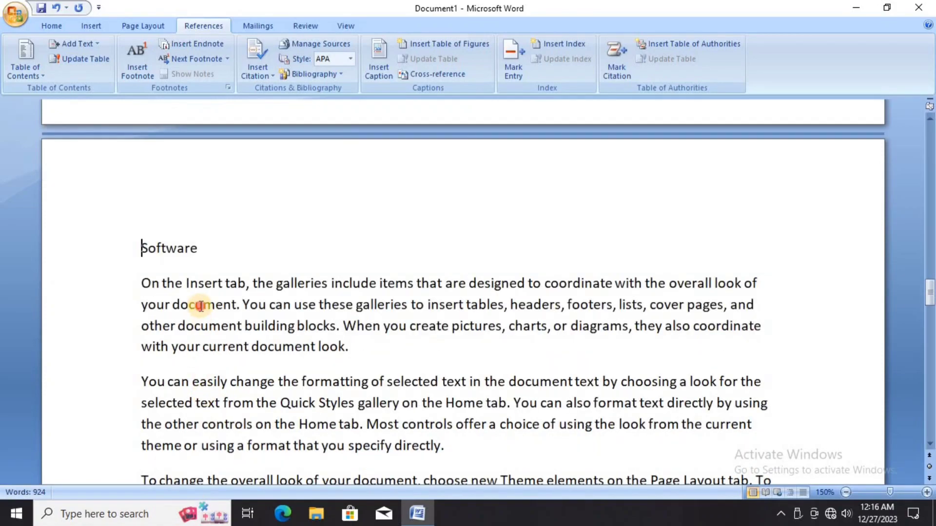
{"action": "scroll", "coordinate": [235, 303], "scroll_direction": "down", "scroll_amount": 1}
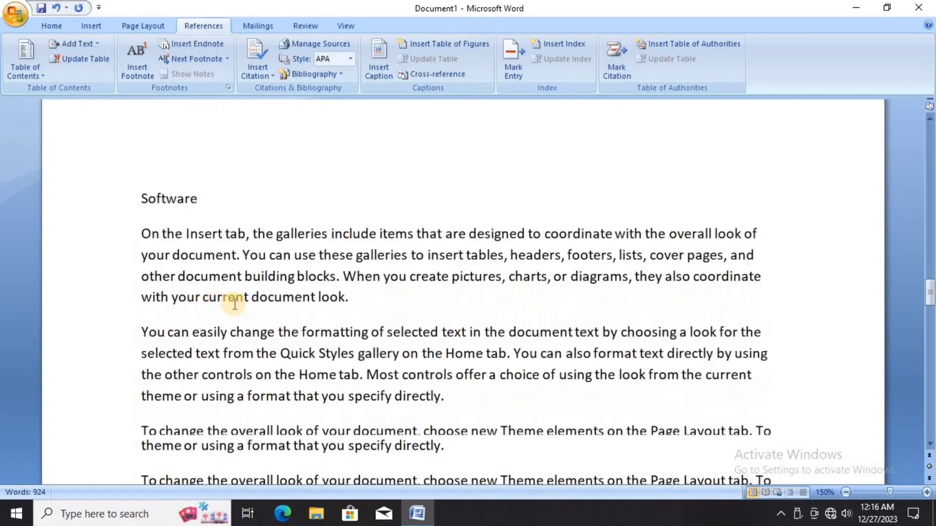
{"action": "scroll", "coordinate": [234, 303], "scroll_direction": "down", "scroll_amount": 15}
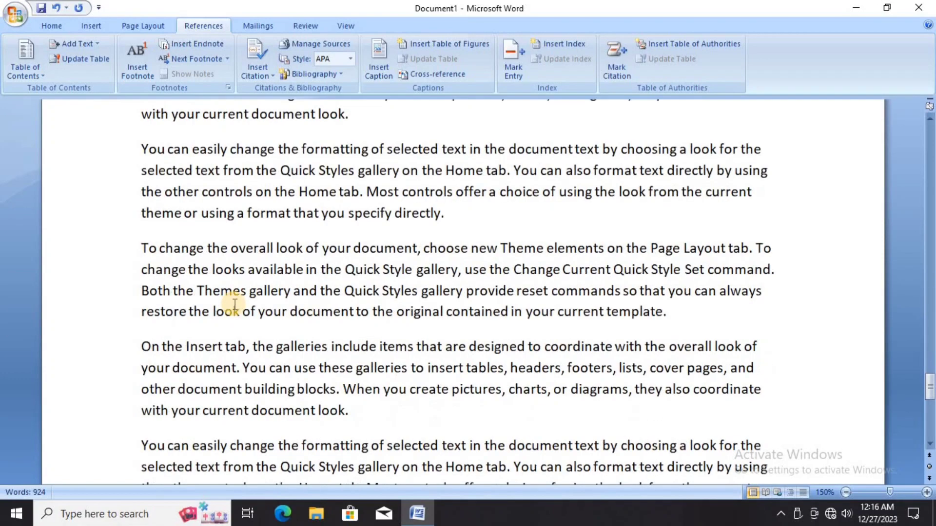
{"action": "scroll", "coordinate": [234, 303], "scroll_direction": "down", "scroll_amount": 10}
{"action": "scroll", "coordinate": [838, 249], "scroll_direction": "up", "scroll_amount": 2}
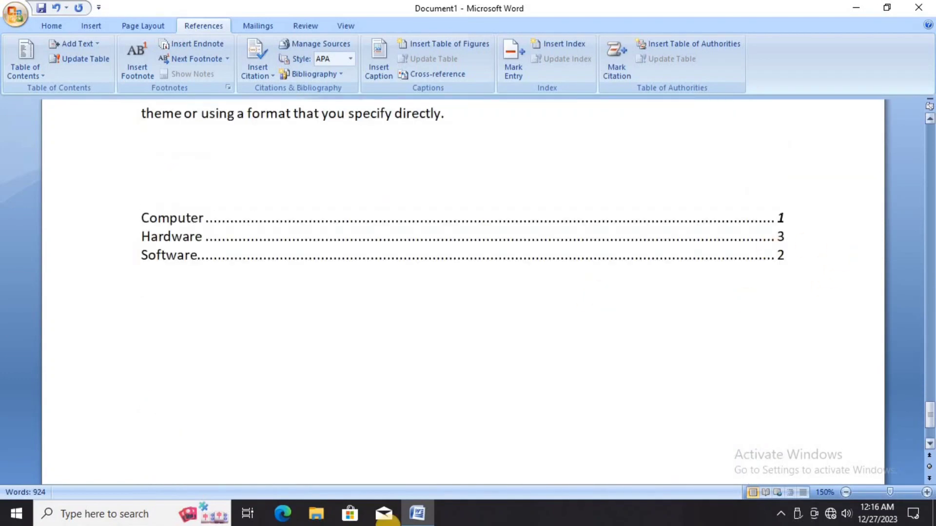
{"action": "left_click", "coordinate": [353, 231]}
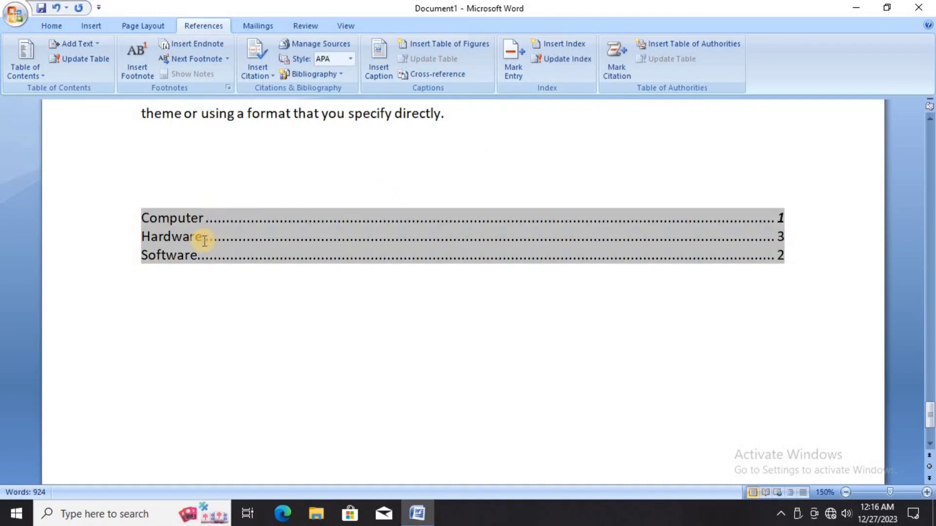
{"action": "left_click", "coordinate": [564, 60]}
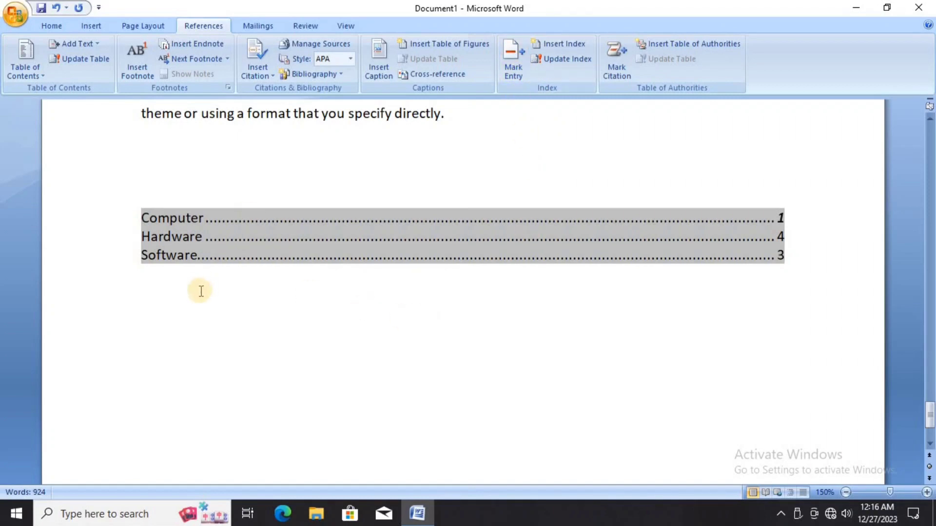
{"action": "left_click", "coordinate": [199, 253], "text": "ctrl"}
{"action": "scroll", "coordinate": [201, 254], "scroll_direction": "up", "scroll_amount": 15}
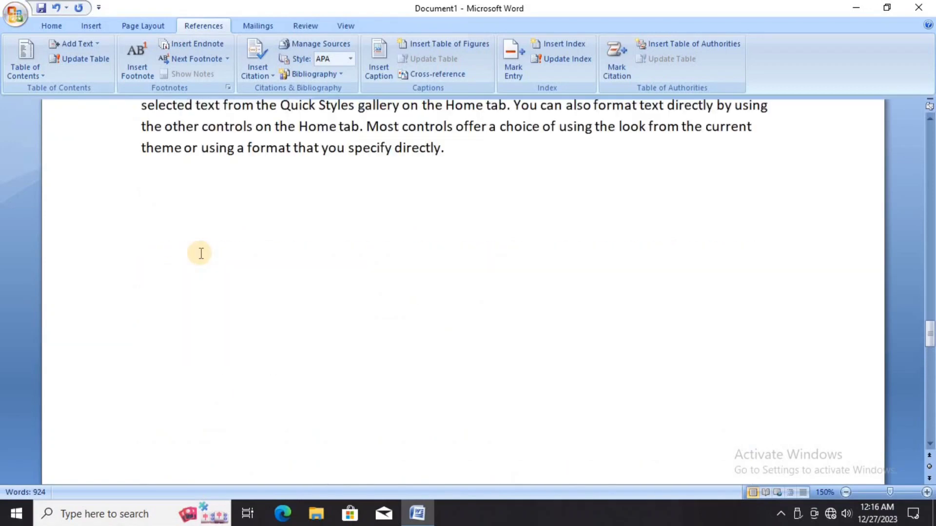
{"action": "scroll", "coordinate": [199, 254], "scroll_direction": "up", "scroll_amount": 15}
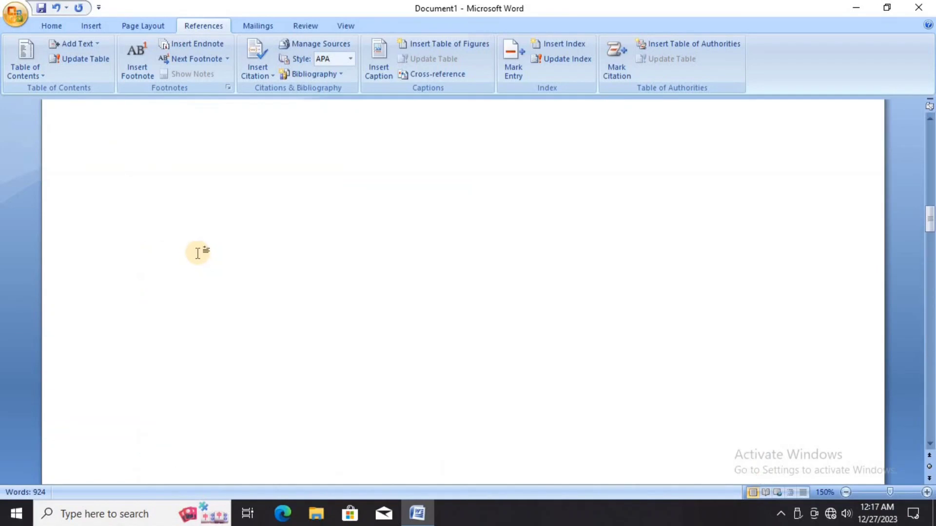
{"action": "scroll", "coordinate": [198, 252], "scroll_direction": "up", "scroll_amount": 10}
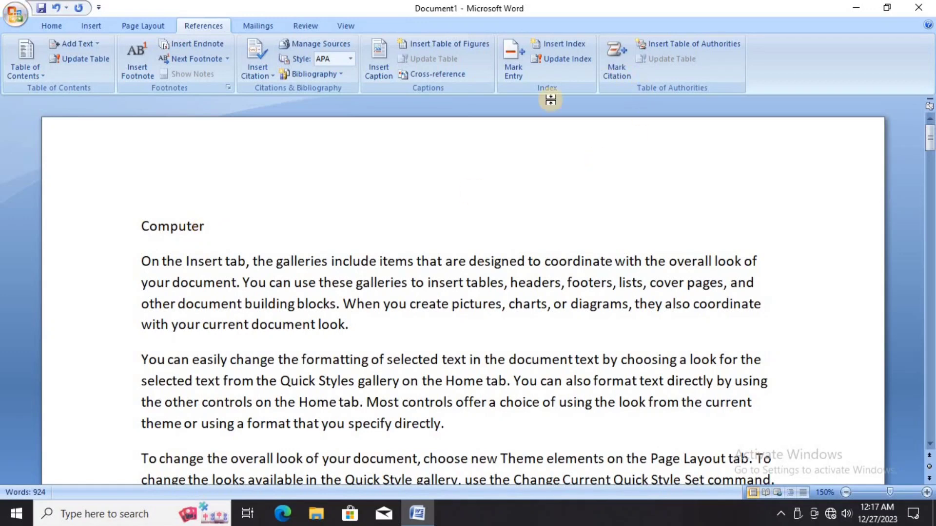
{"action": "left_click", "coordinate": [615, 62]}
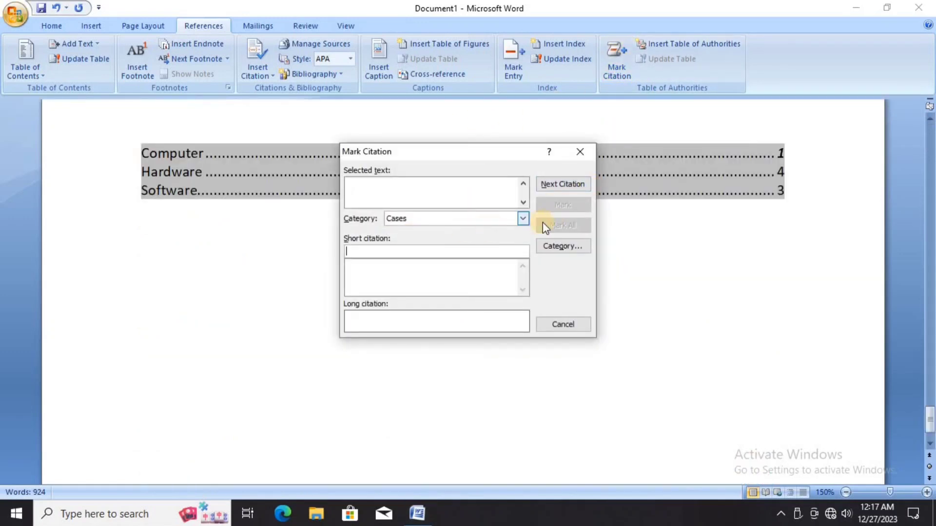
{"action": "left_click", "coordinate": [580, 152]}
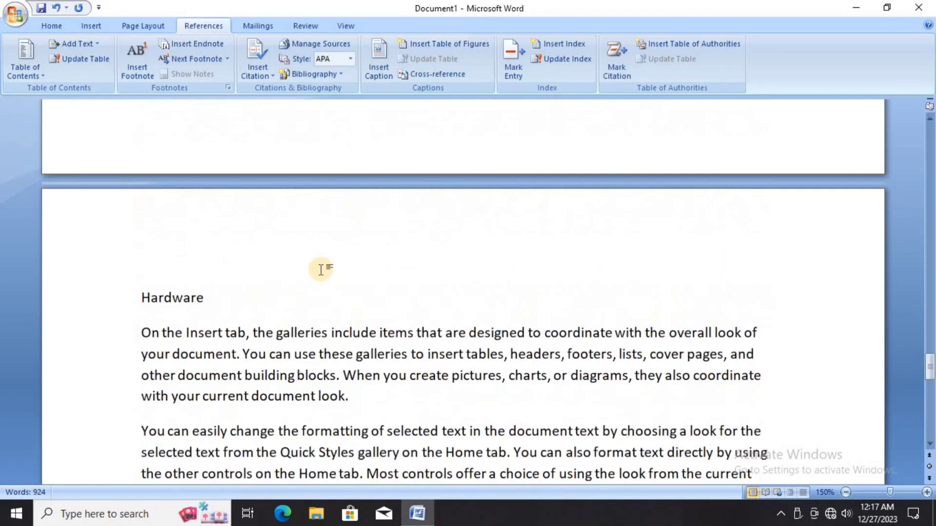
Step: Place the cursor in the "Computer" heading on the first page and open the Mark Citation dialog
{"action": "scroll", "coordinate": [321, 270], "scroll_direction": "up", "scroll_amount": 15}
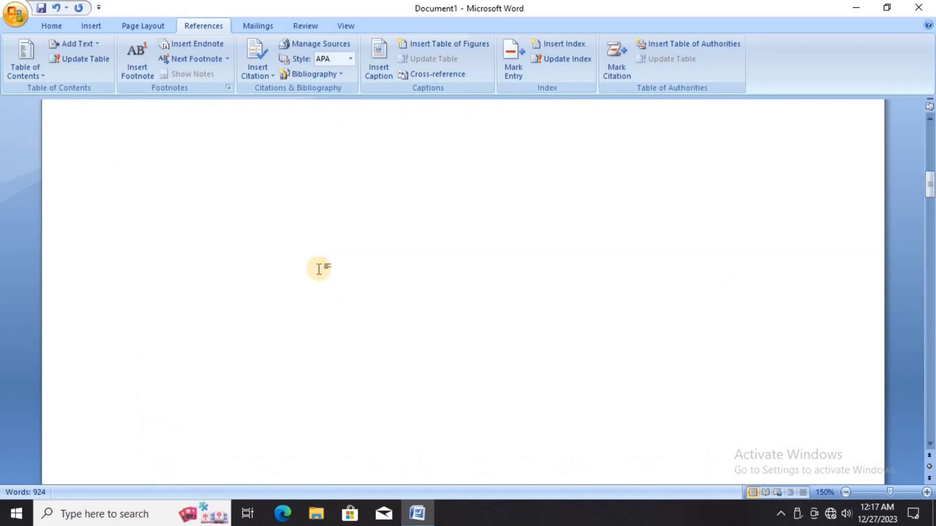
{"action": "scroll", "coordinate": [320, 270], "scroll_direction": "up", "scroll_amount": 10}
{"action": "left_click", "coordinate": [210, 230]}
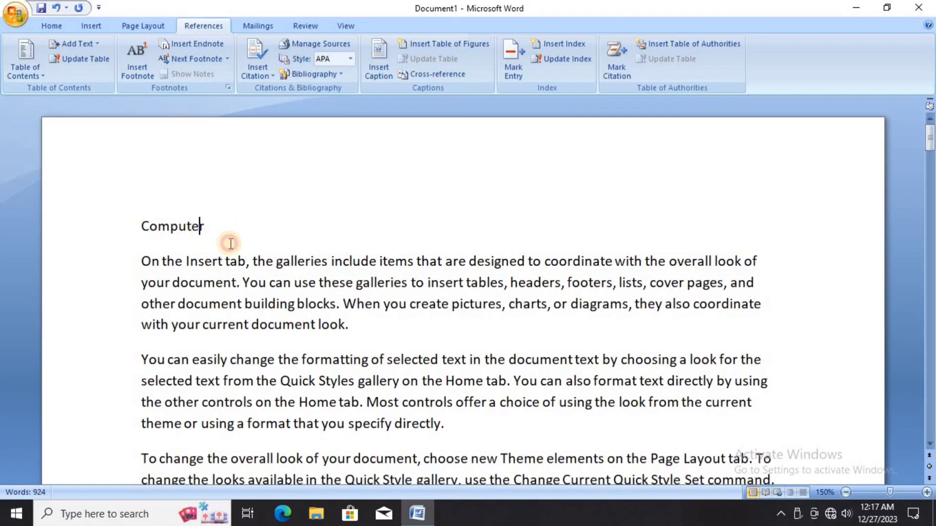
{"action": "left_click", "coordinate": [208, 226]}
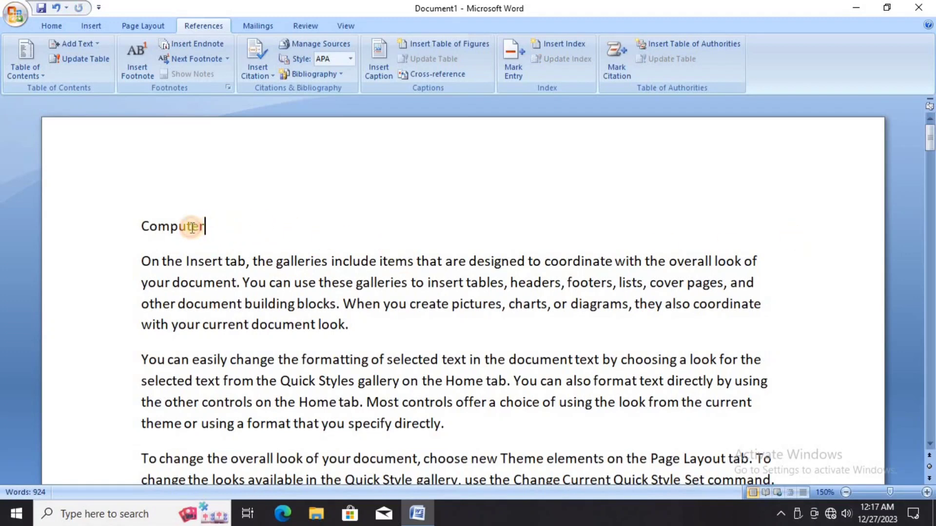
{"action": "left_click_drag", "start_coordinate": [193, 228], "coordinate": [139, 226]}
{"action": "left_click", "coordinate": [232, 230]}
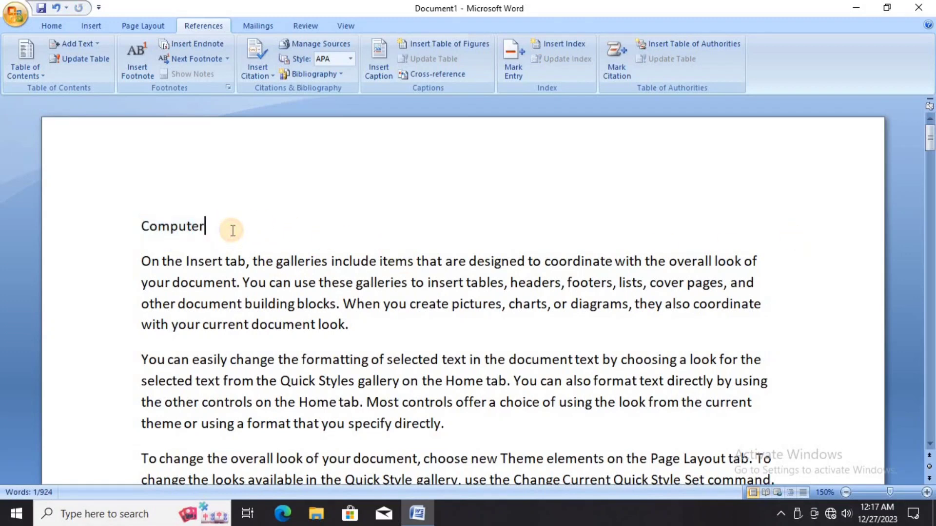
{"action": "left_click", "coordinate": [170, 229]}
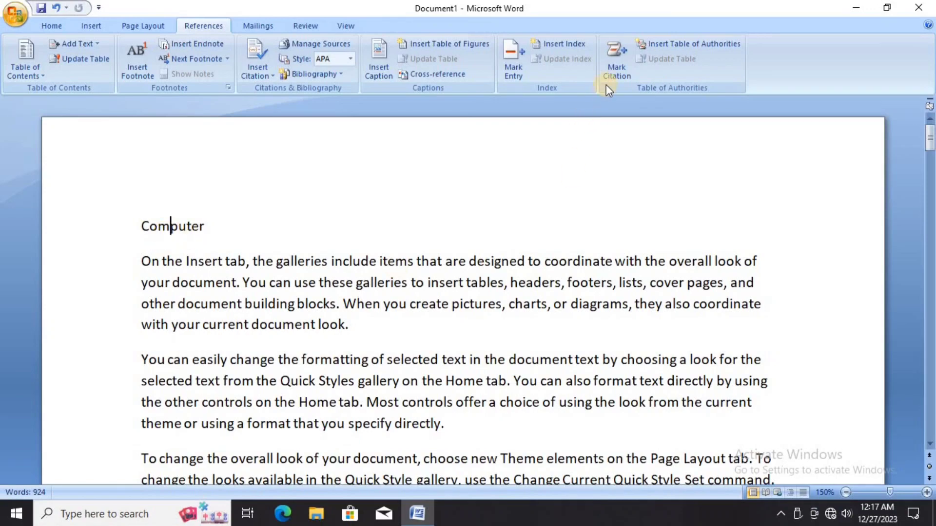
{"action": "left_click", "coordinate": [619, 72]}
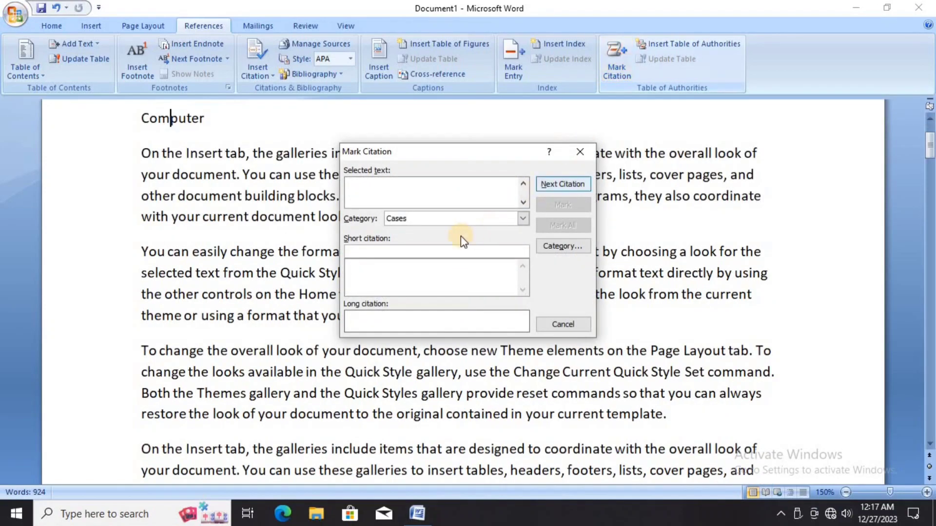
Step: Look through the citation categories and choose category 8
{"action": "left_click", "coordinate": [452, 219]}
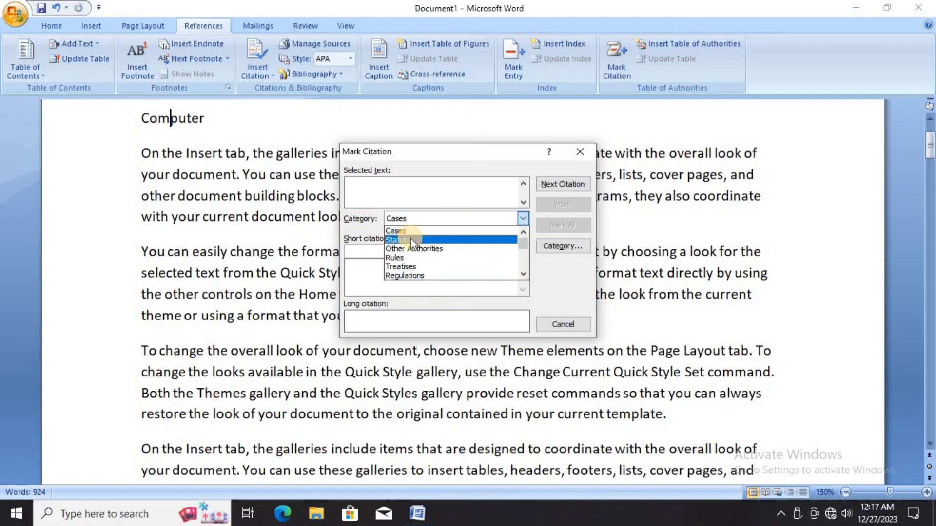
{"action": "left_click", "coordinate": [523, 274]}
{"action": "left_click", "coordinate": [522, 274]}
{"action": "left_click", "coordinate": [523, 274]}
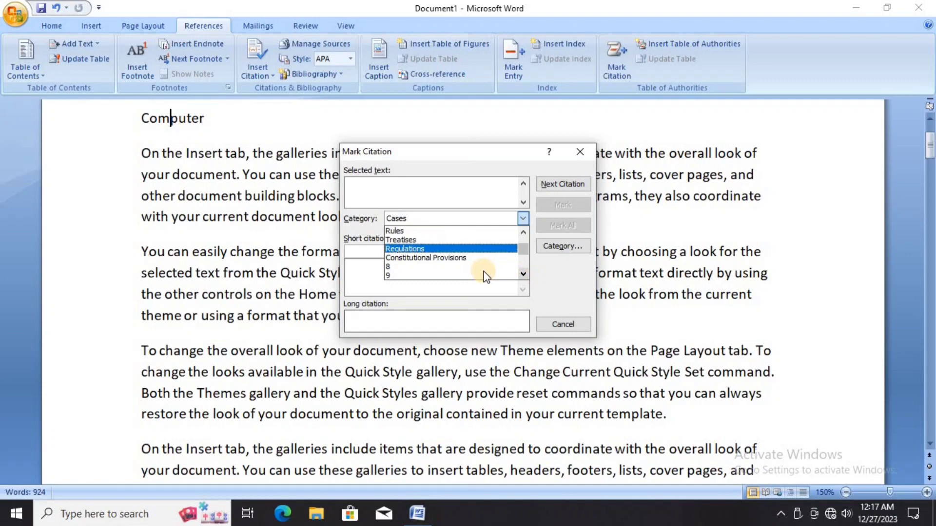
{"action": "left_click", "coordinate": [409, 267]}
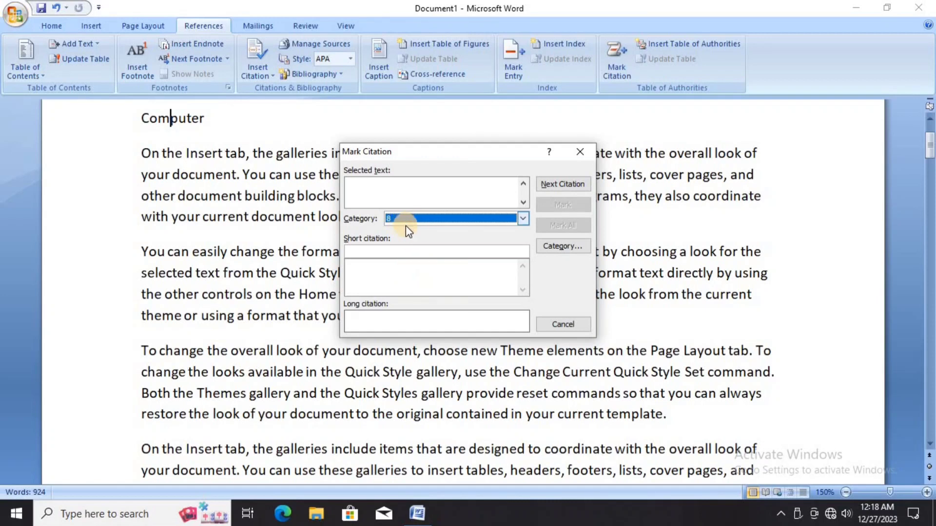
Step: Open the citation category editor and replace category 8 with the name "Computer"
{"action": "left_click", "coordinate": [559, 249]}
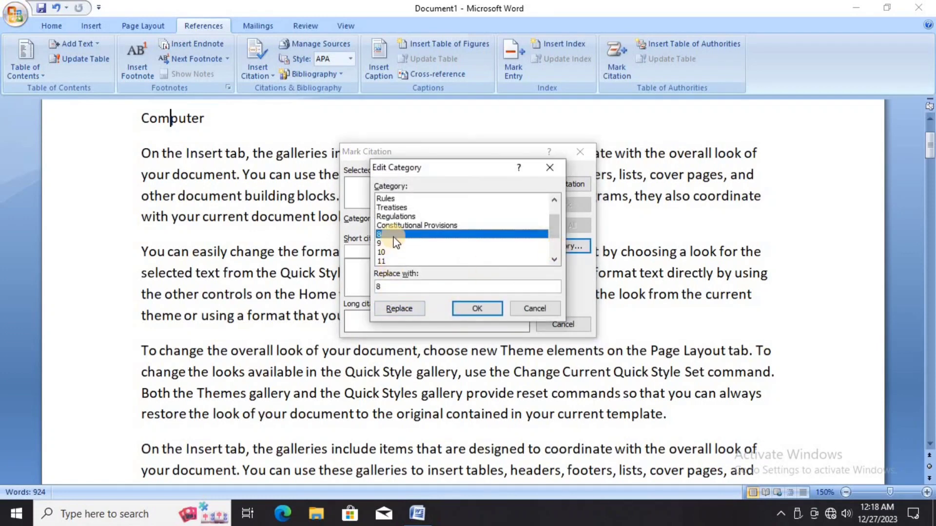
{"action": "left_click", "coordinate": [375, 287]}
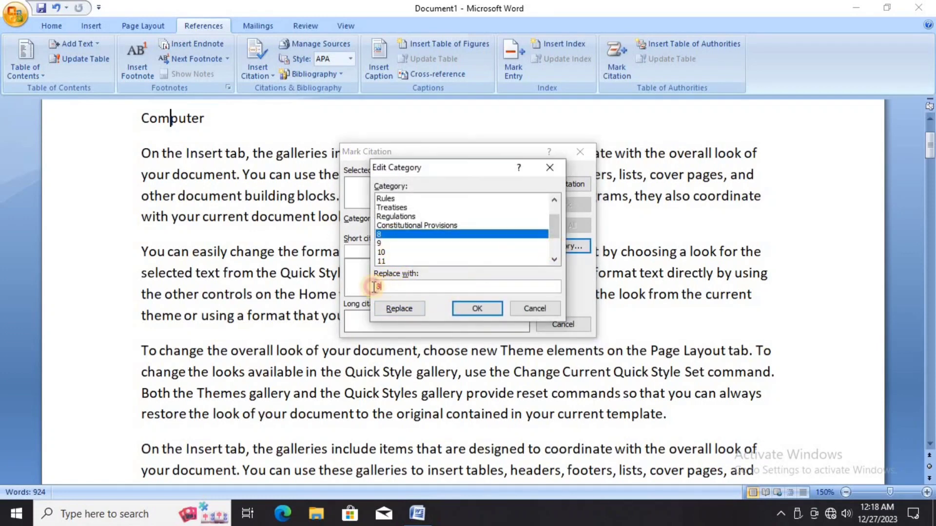
{"action": "double_click", "coordinate": [375, 287]}
{"action": "type", "text": "Computer"}
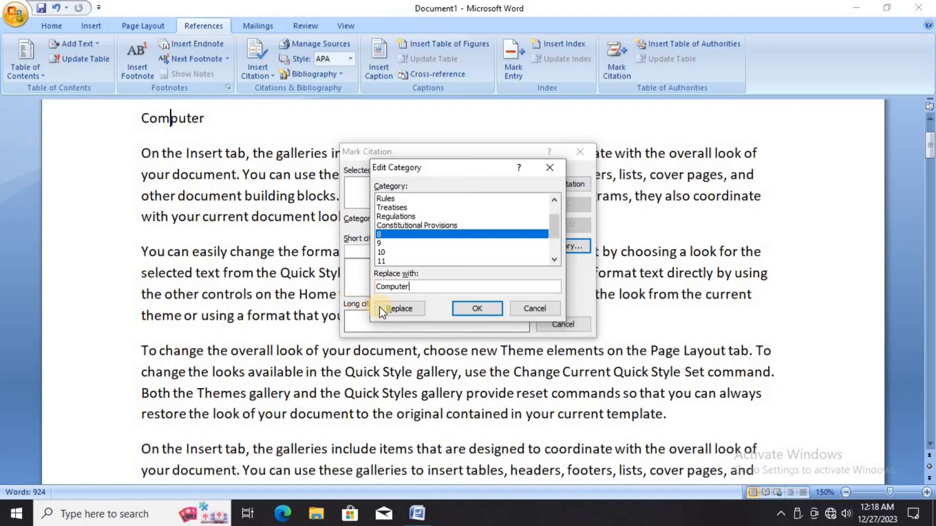
{"action": "left_click", "coordinate": [380, 308]}
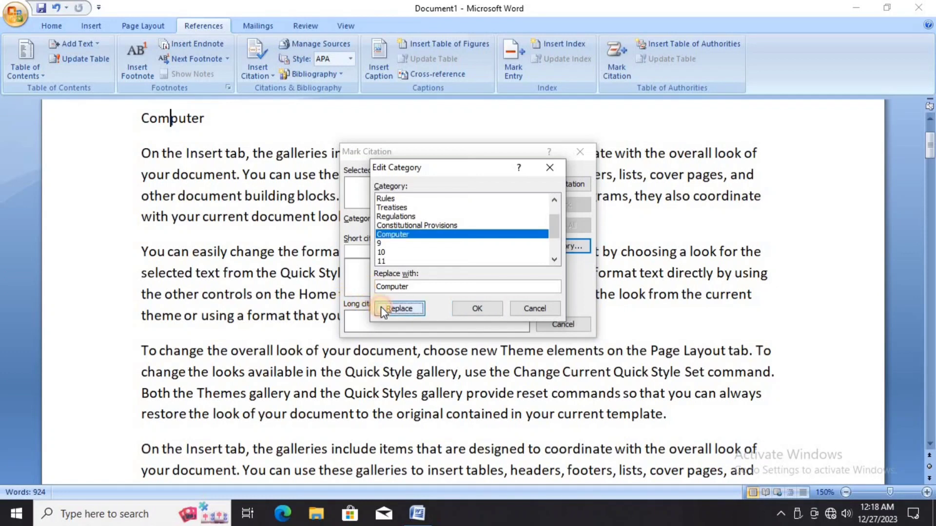
Step: Replace citation category 9 with the name "Software"
{"action": "left_click", "coordinate": [389, 244]}
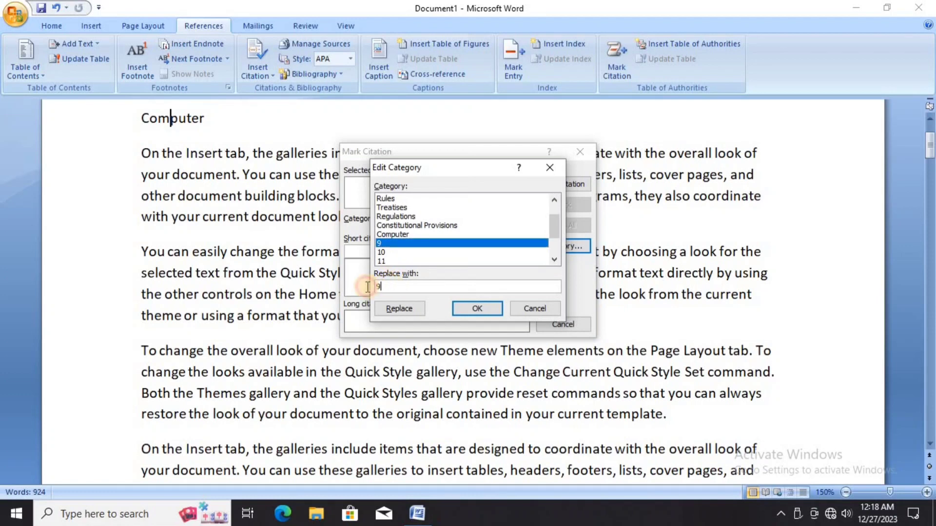
{"action": "type", "text": "Softwa"}
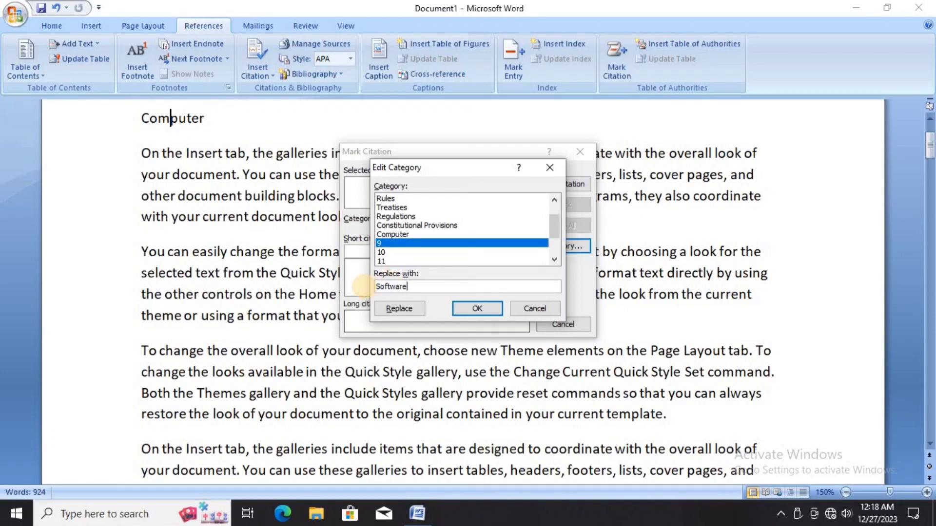
{"action": "type", "text": "re"}
{"action": "left_click", "coordinate": [385, 307]}
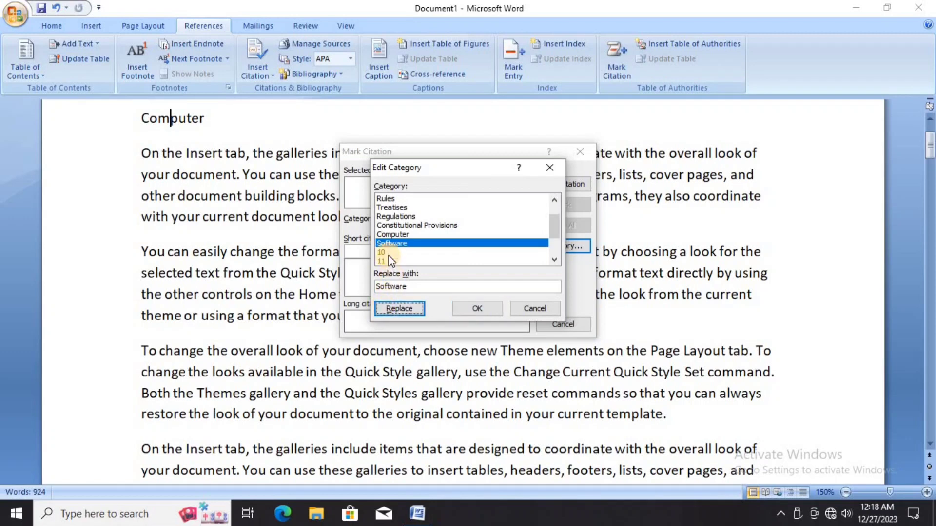
Step: Replace citation category 10 with the name "Hardware", accept the category changes and leave citation marking
{"action": "left_click", "coordinate": [385, 252]}
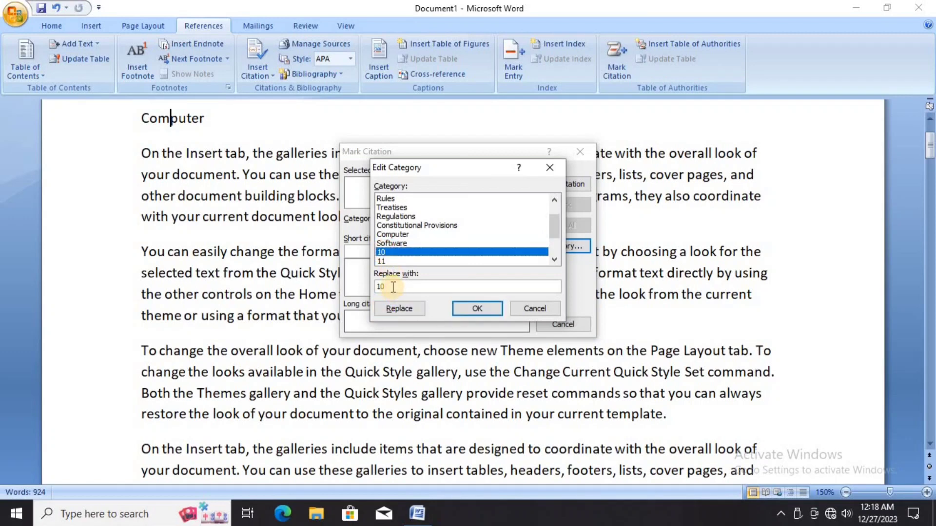
{"action": "left_click_drag", "start_coordinate": [392, 287], "coordinate": [353, 282]}
{"action": "type", "text": "Har"}
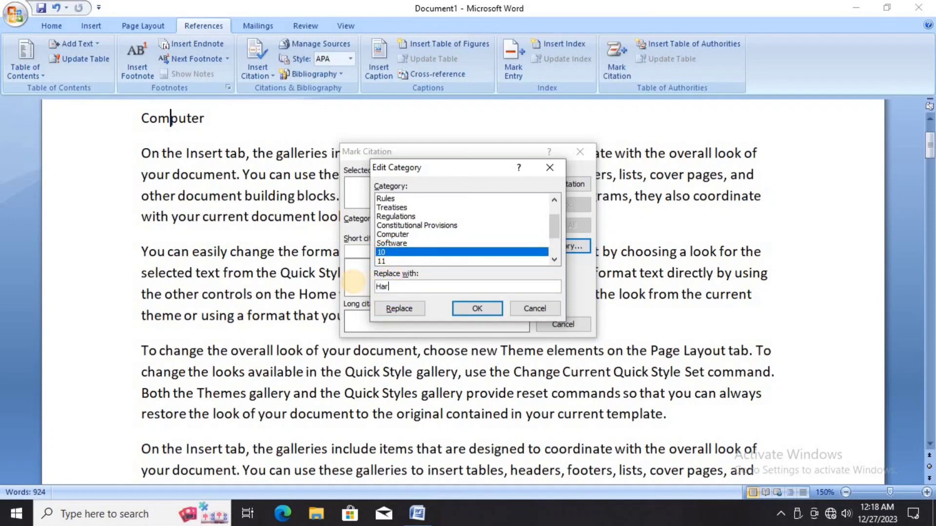
{"action": "type", "text": "dware"}
{"action": "left_click", "coordinate": [398, 311]}
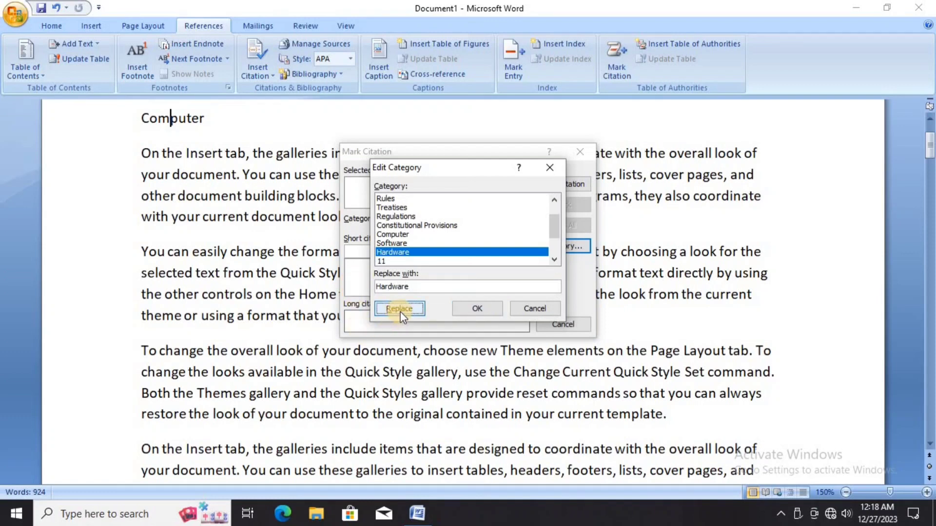
{"action": "left_click", "coordinate": [489, 309]}
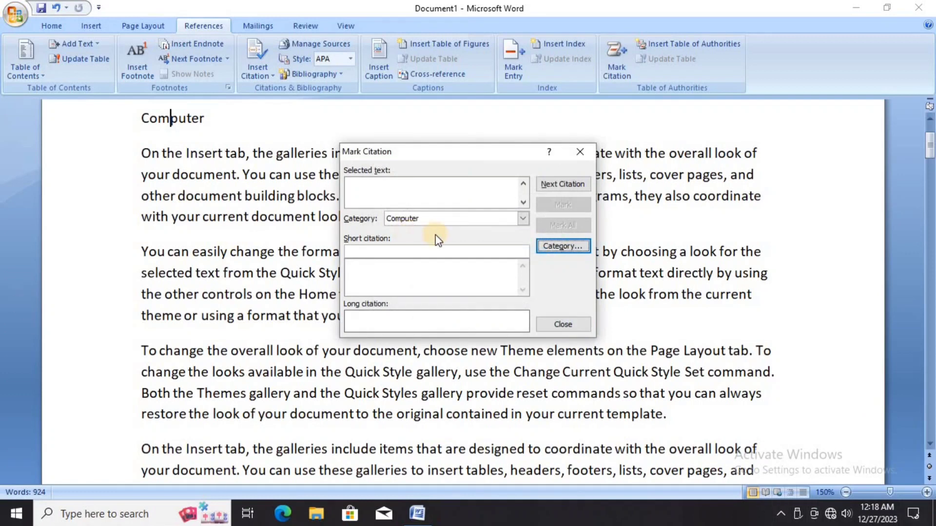
{"action": "left_click", "coordinate": [580, 152]}
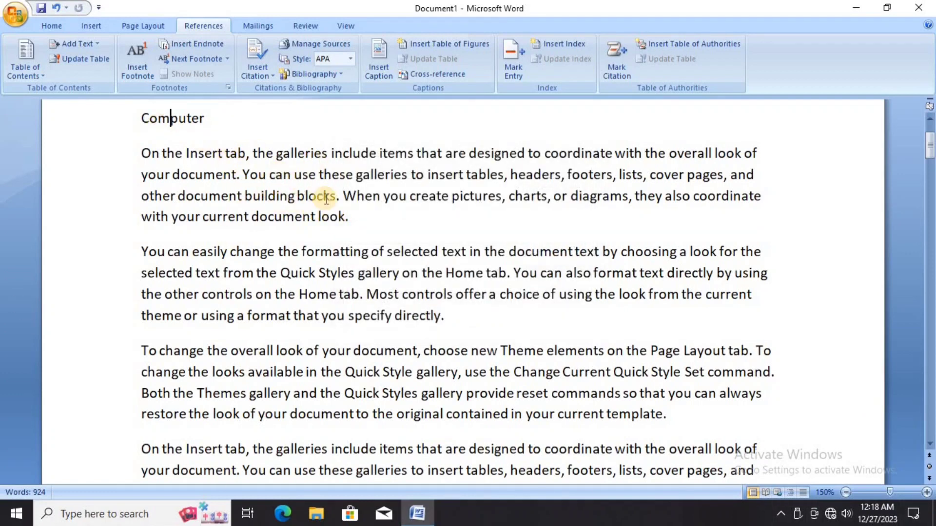
Step: Add a new line reading "Laptop" below the first paragraph of the Computer page
{"action": "left_click", "coordinate": [355, 216]}
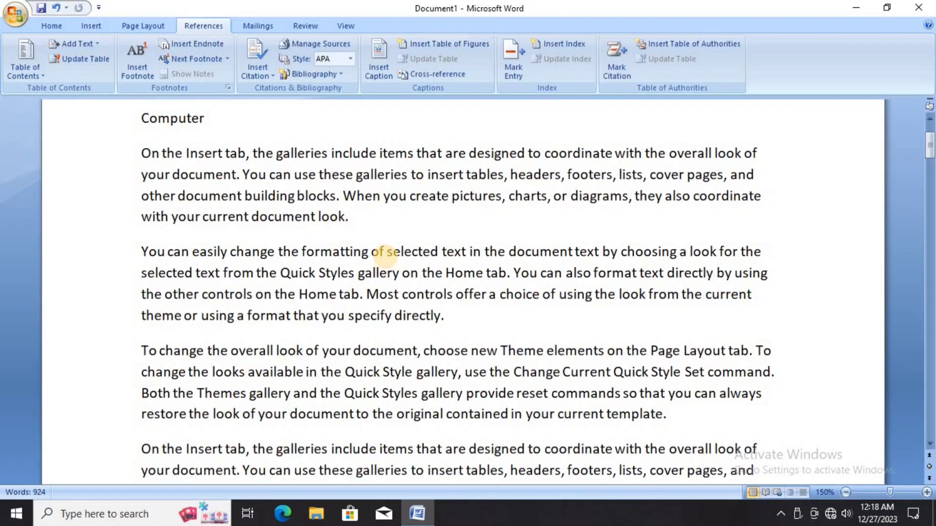
{"action": "key", "text": "Return"}
{"action": "type", "text": "La"}
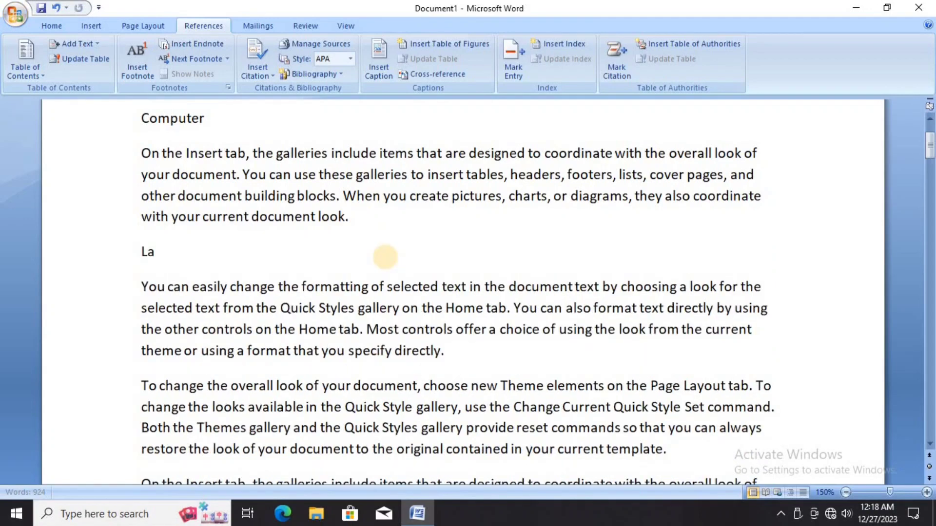
{"action": "type", "text": "ptop"}
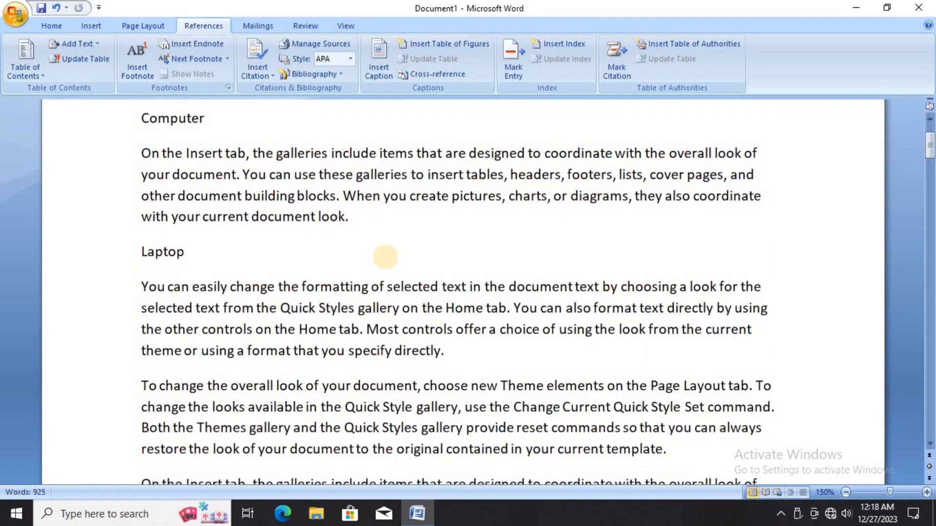
Step: Add a new line reading "Desktop" below the paragraph that follows the "Laptop" line
{"action": "left_click", "coordinate": [469, 361]}
{"action": "key", "text": "Return"}
{"action": "type", "text": "D"}
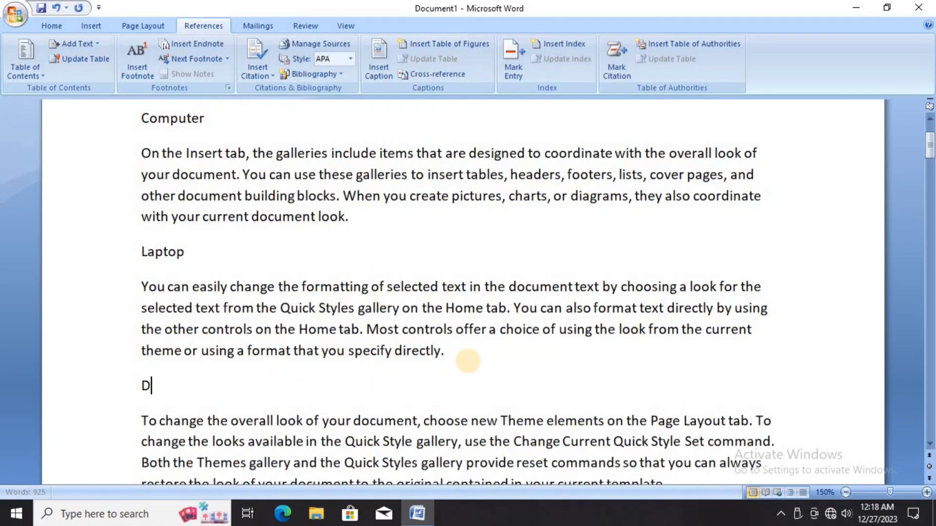
{"action": "type", "text": "esktop"}
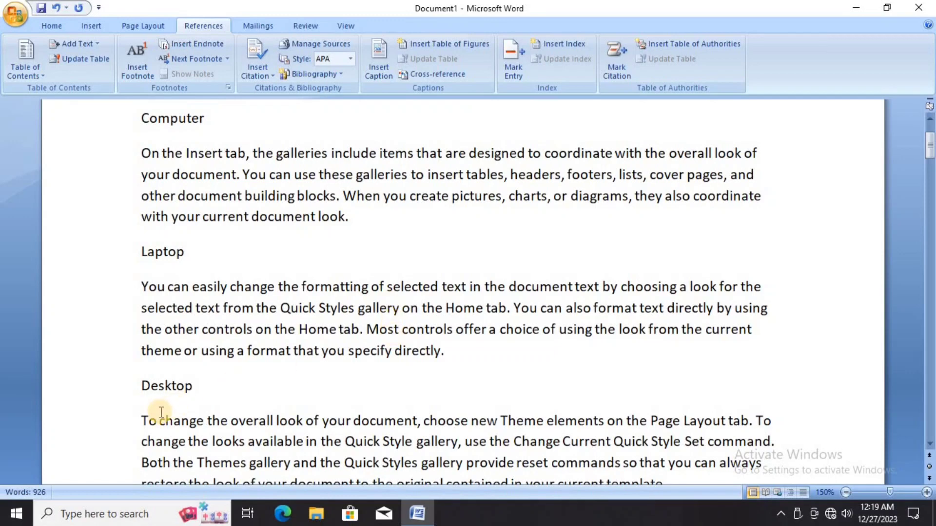
Step: Mark the "Laptop" line as a citation in the Computer category and leave citation marking
{"action": "triple_click", "coordinate": [186, 252]}
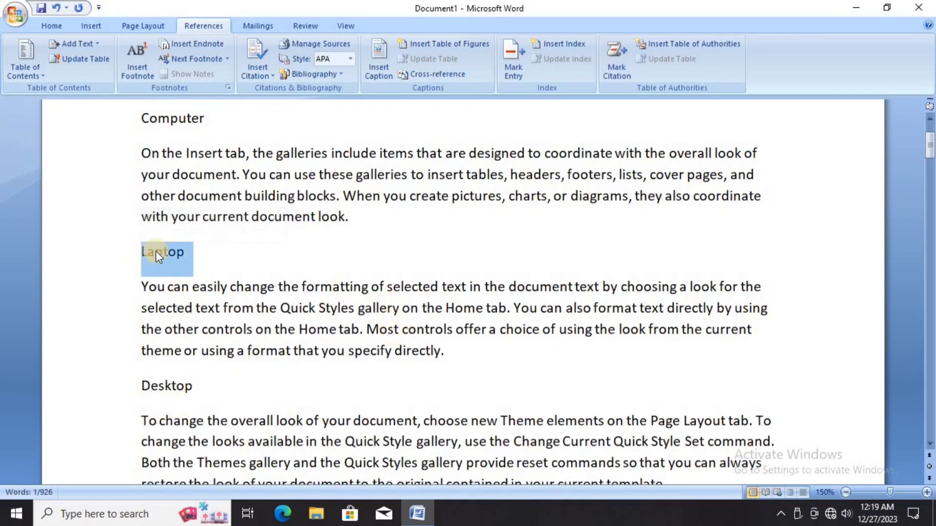
{"action": "left_click", "coordinate": [617, 72]}
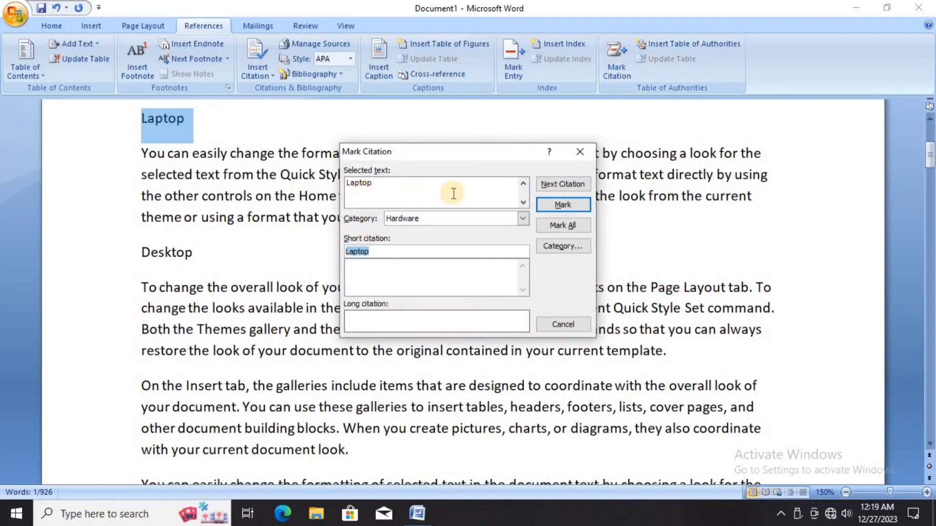
{"action": "left_click", "coordinate": [461, 219]}
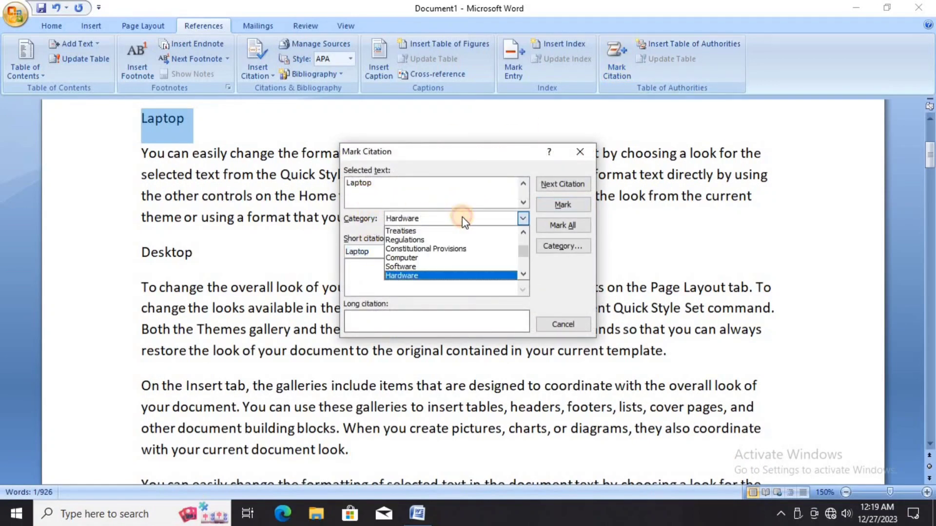
{"action": "left_click", "coordinate": [412, 259]}
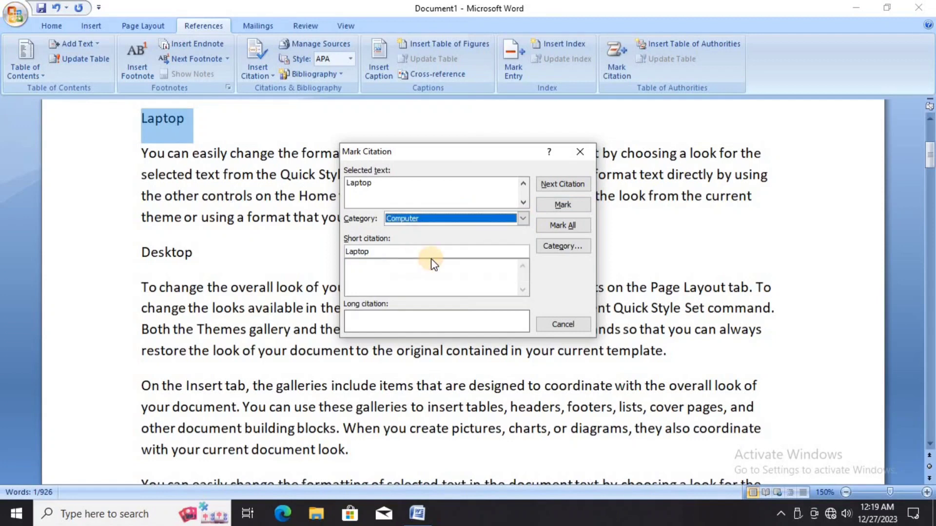
{"action": "left_click", "coordinate": [563, 205]}
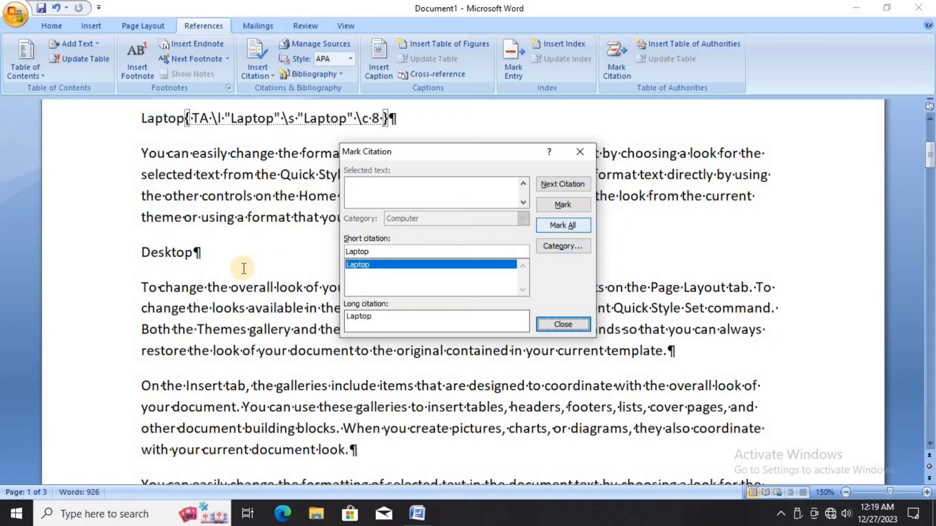
{"action": "left_click", "coordinate": [190, 255]}
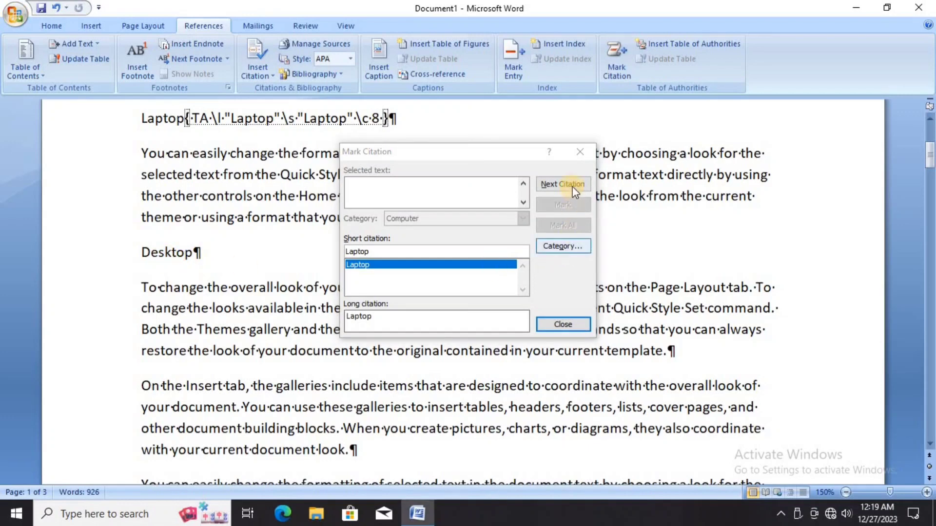
{"action": "left_click", "coordinate": [563, 324]}
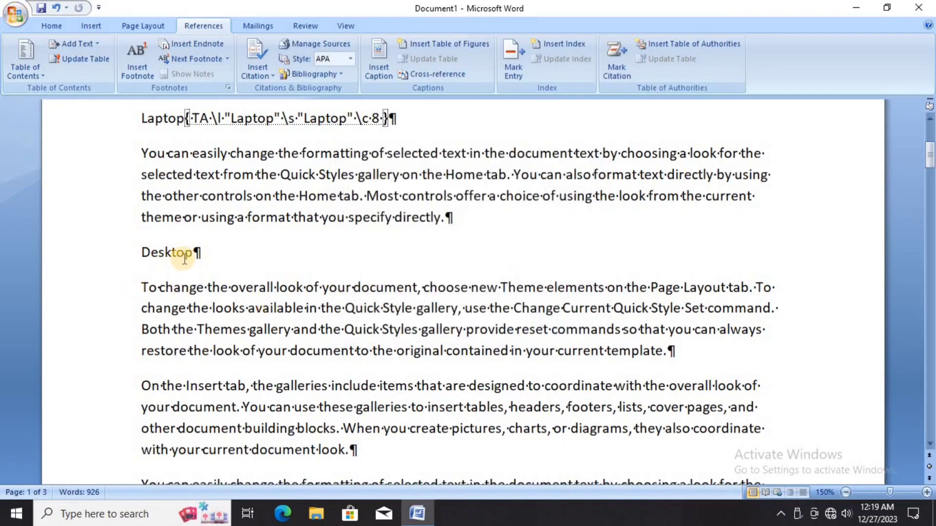
Step: Mark the "Desktop" line as a citation in the Computer category and leave citation marking
{"action": "left_click_drag", "start_coordinate": [191, 254], "coordinate": [141, 252]}
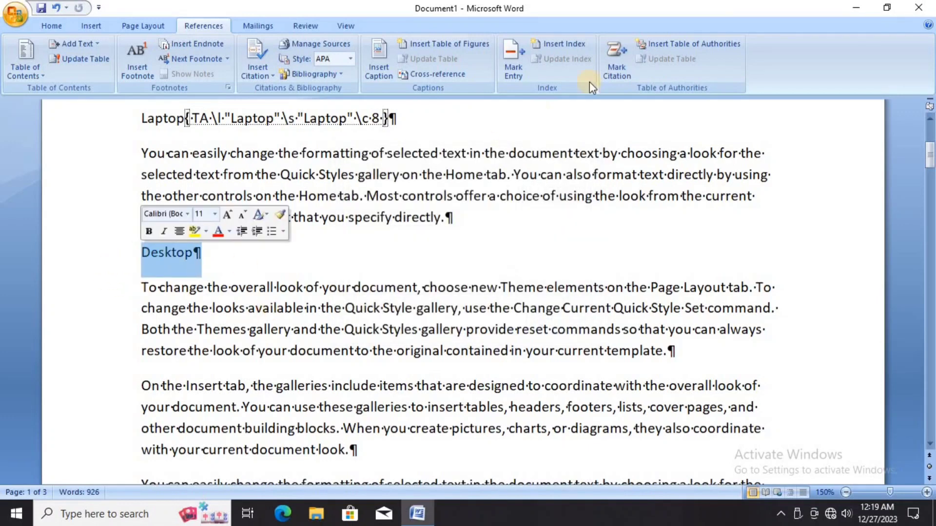
{"action": "left_click", "coordinate": [614, 79]}
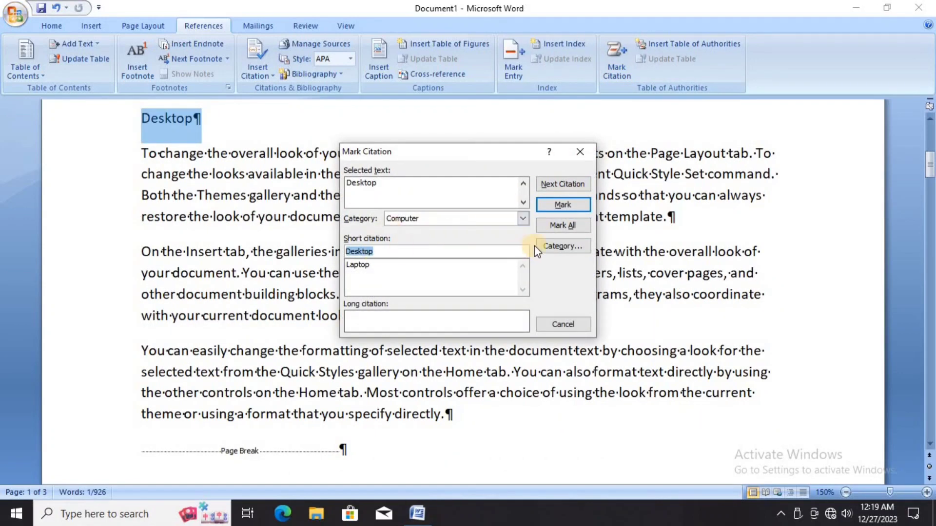
{"action": "left_click", "coordinate": [562, 205]}
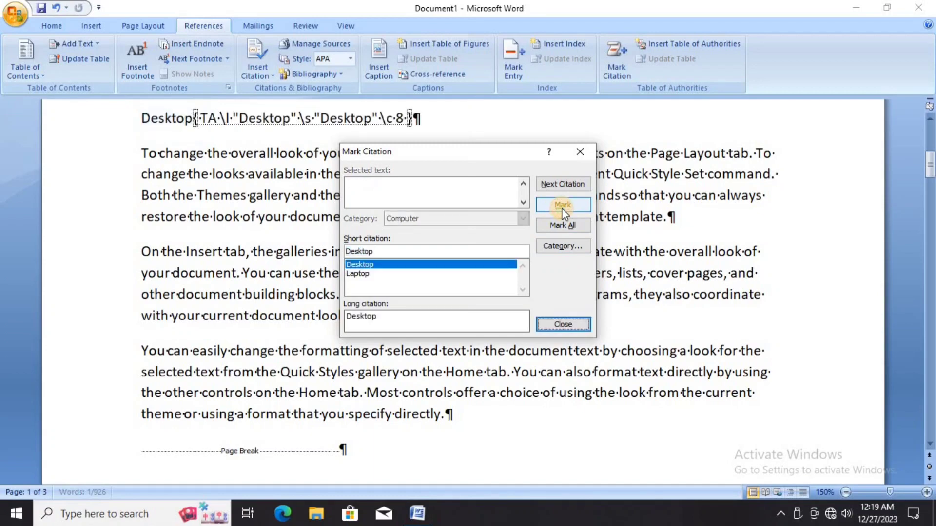
{"action": "left_click", "coordinate": [562, 324]}
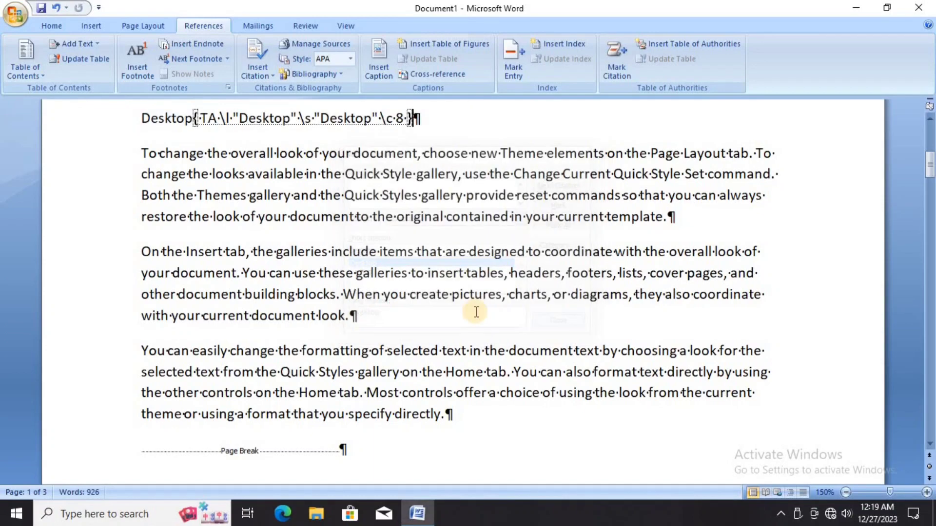
Step: Add a new line reading "ADCA" below the first paragraph of the Software page
{"action": "scroll", "coordinate": [237, 200], "scroll_direction": "down", "scroll_amount": 5}
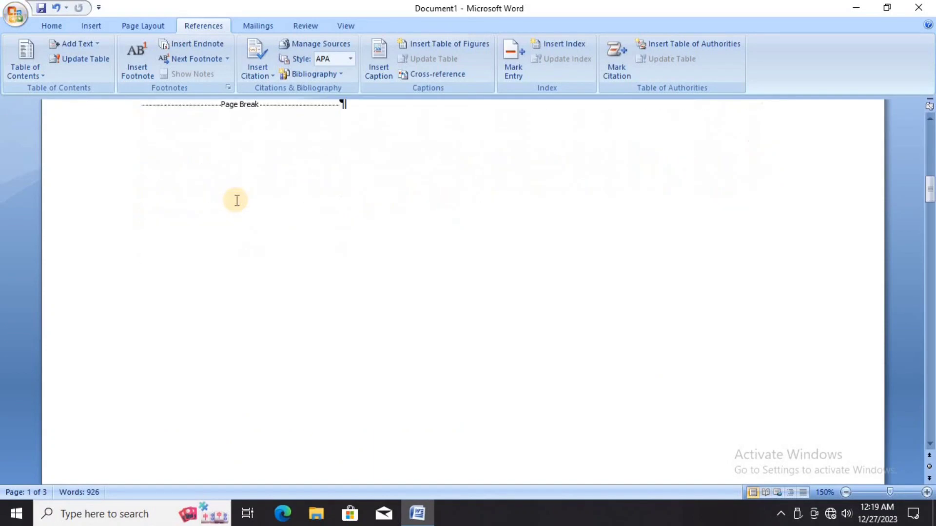
{"action": "scroll", "coordinate": [237, 200], "scroll_direction": "down", "scroll_amount": 10}
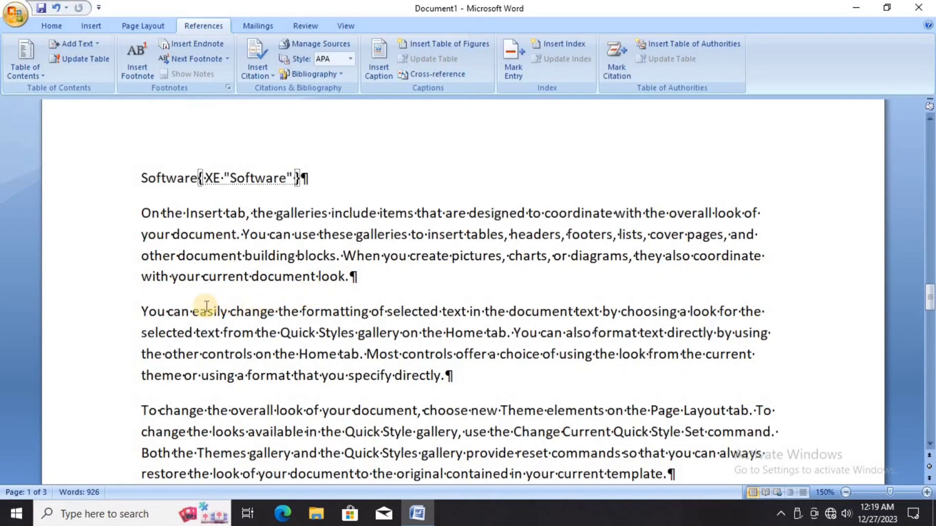
{"action": "left_click", "coordinate": [141, 311]}
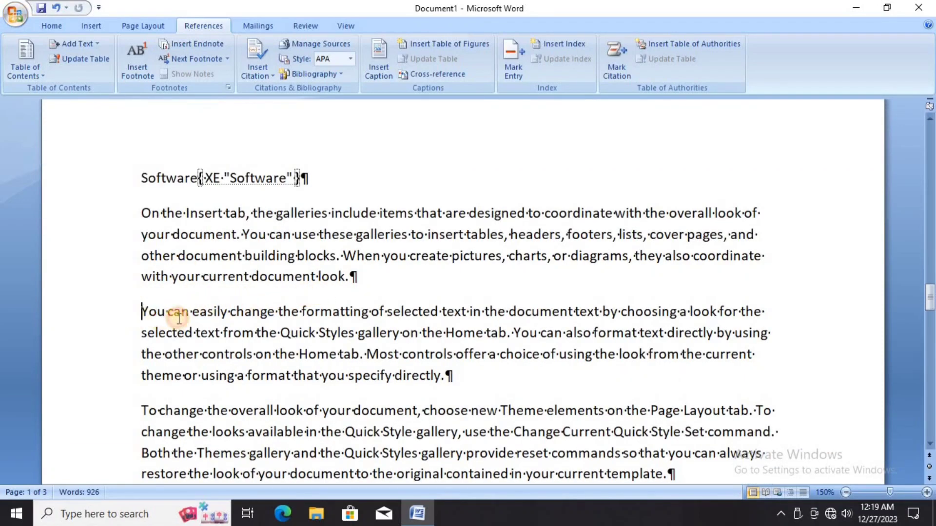
{"action": "key", "text": "Return"}
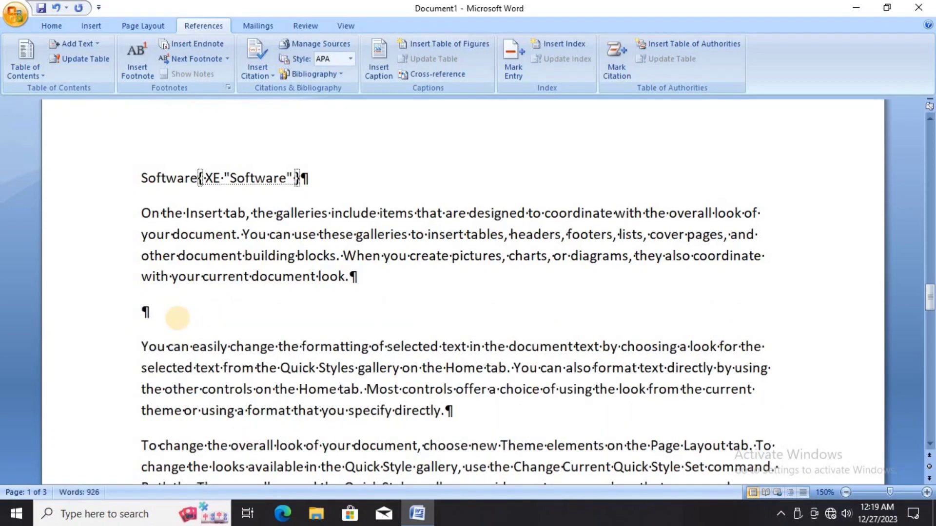
{"action": "type", "text": "ADCA"}
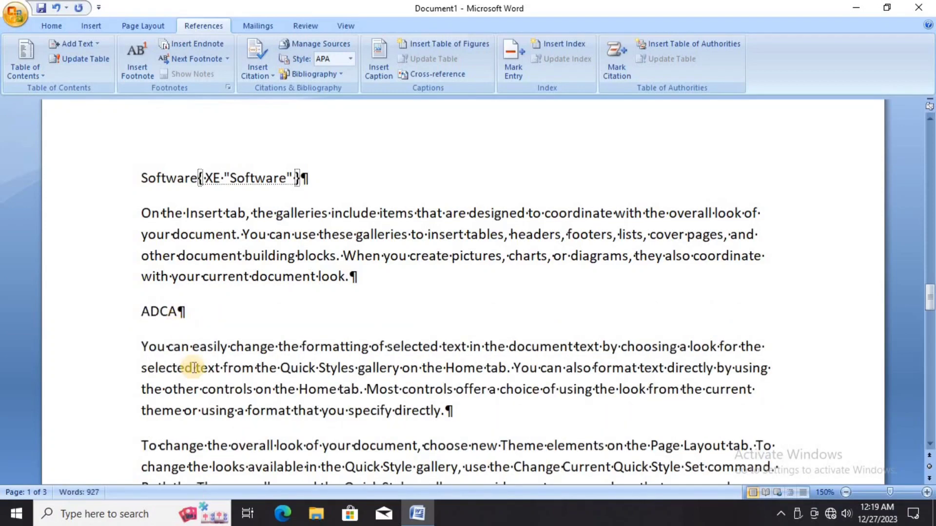
Step: Add a new line reading "DCA" below the paragraph that follows the "ADCA" line
{"action": "left_click", "coordinate": [141, 446]}
{"action": "key", "text": "Return"}
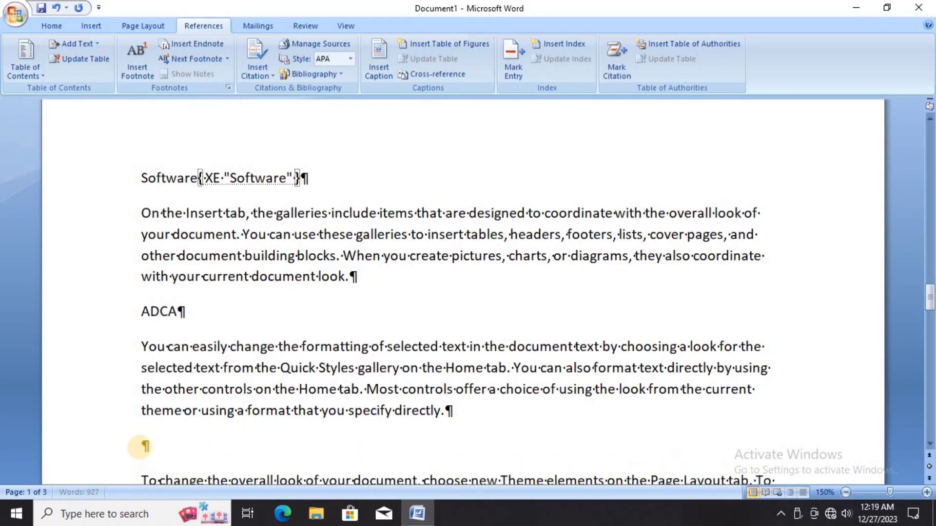
{"action": "type", "text": "DCA"}
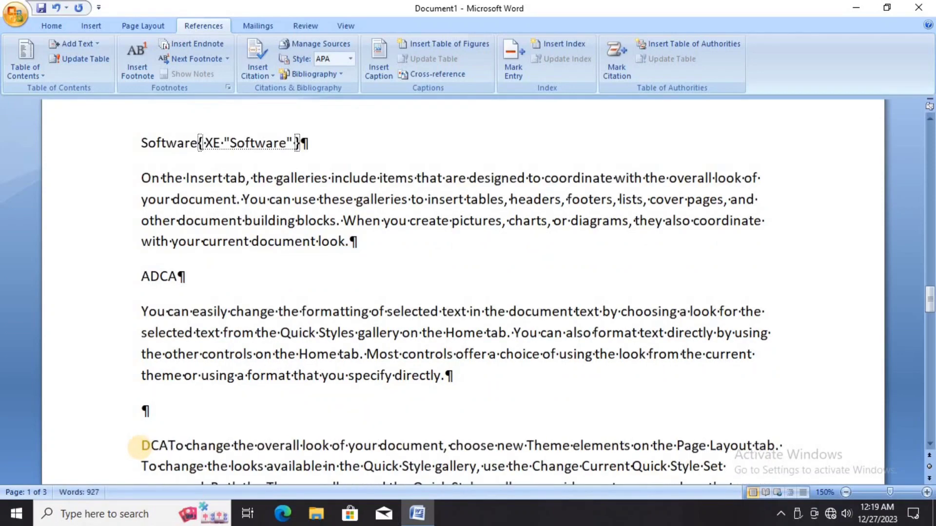
{"action": "key", "text": "Return"}
Step: Add a line reading "CCC" below the paragraph under "DCA", and a line reading "Tally" below the paragraph after that
{"action": "scroll", "coordinate": [142, 446], "scroll_direction": "down", "scroll_amount": 4}
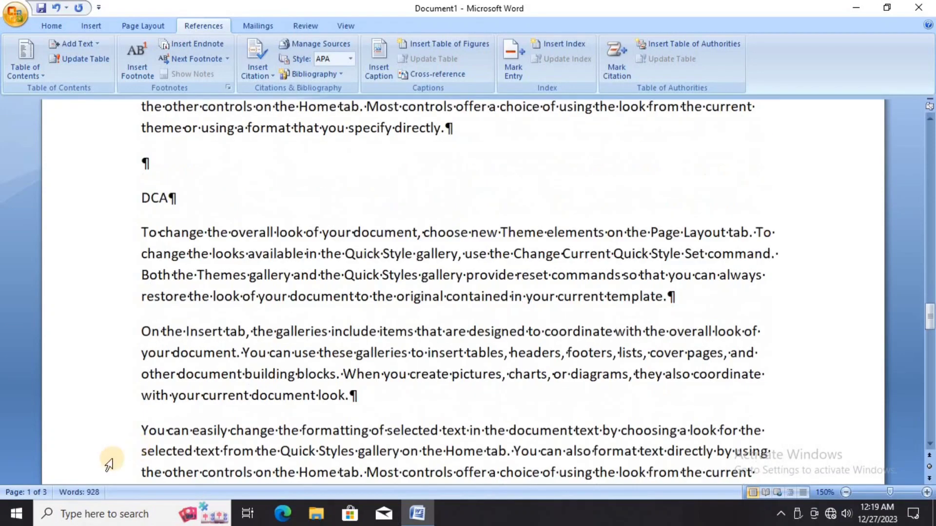
{"action": "key", "text": "Return"}
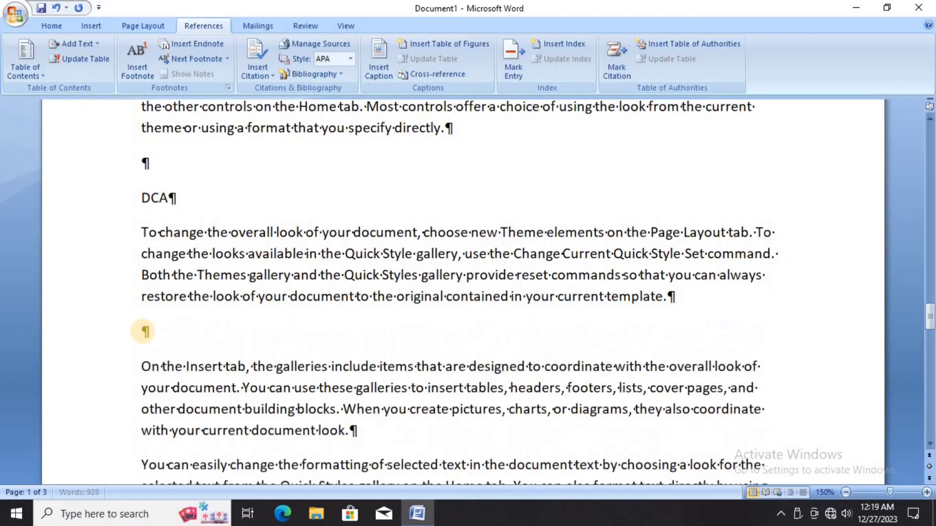
{"action": "type", "text": "CCC"}
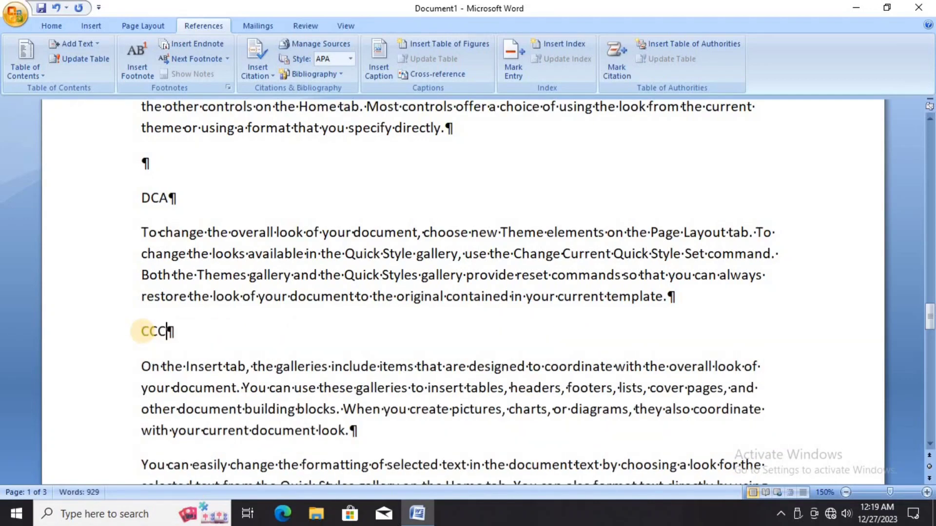
{"action": "scroll", "coordinate": [143, 332], "scroll_direction": "down", "scroll_amount": 2}
{"action": "left_click", "coordinate": [141, 365]}
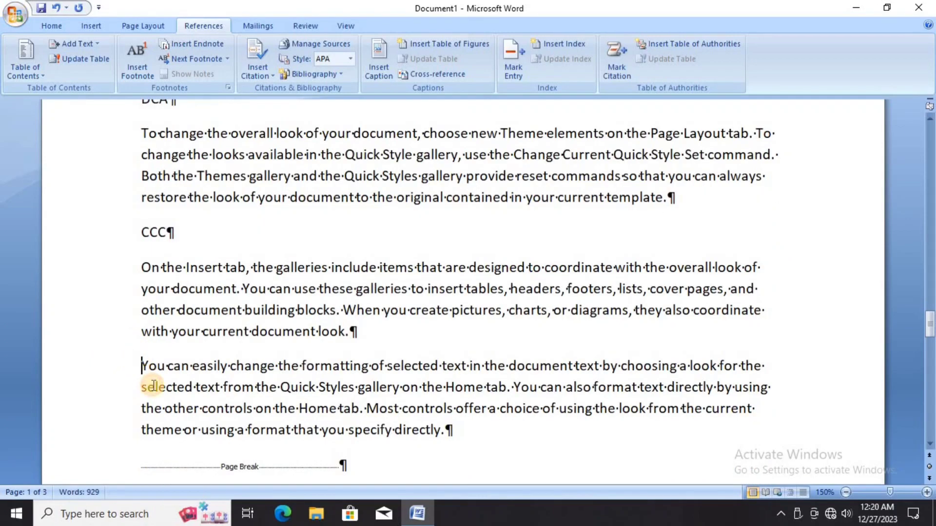
{"action": "key", "text": "Return"}
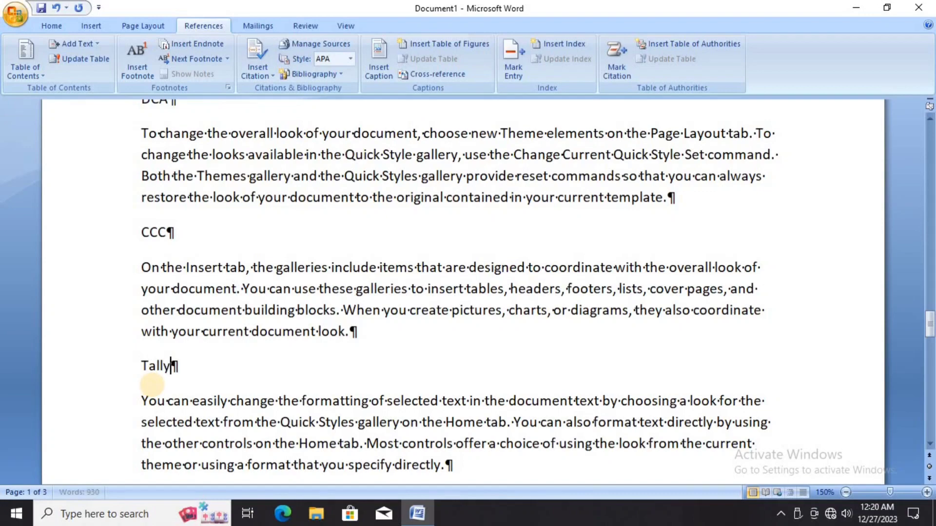
Step: Mark the "ADCA" line as a citation in the Software category and leave citation marking
{"action": "scroll", "coordinate": [149, 346], "scroll_direction": "up", "scroll_amount": 5}
{"action": "scroll", "coordinate": [148, 346], "scroll_direction": "up", "scroll_amount": 1}
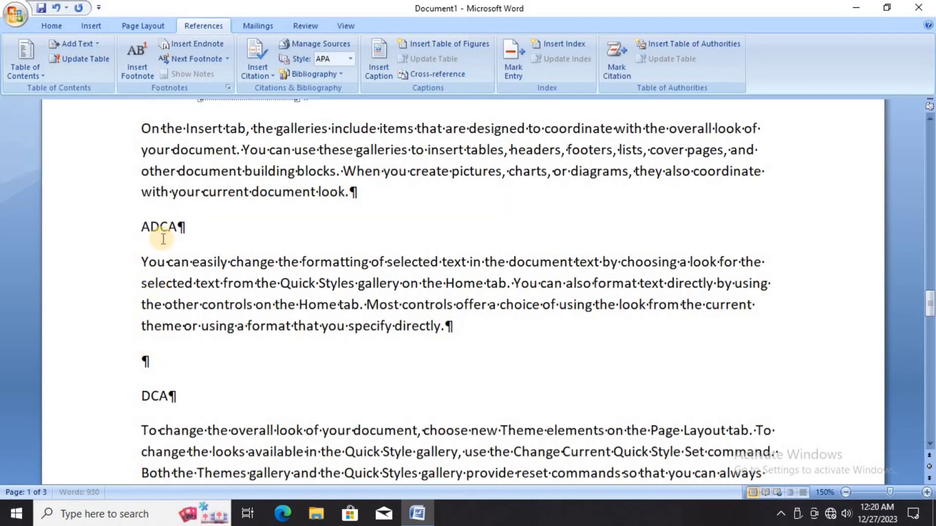
{"action": "left_click_drag", "start_coordinate": [174, 227], "coordinate": [140, 226]}
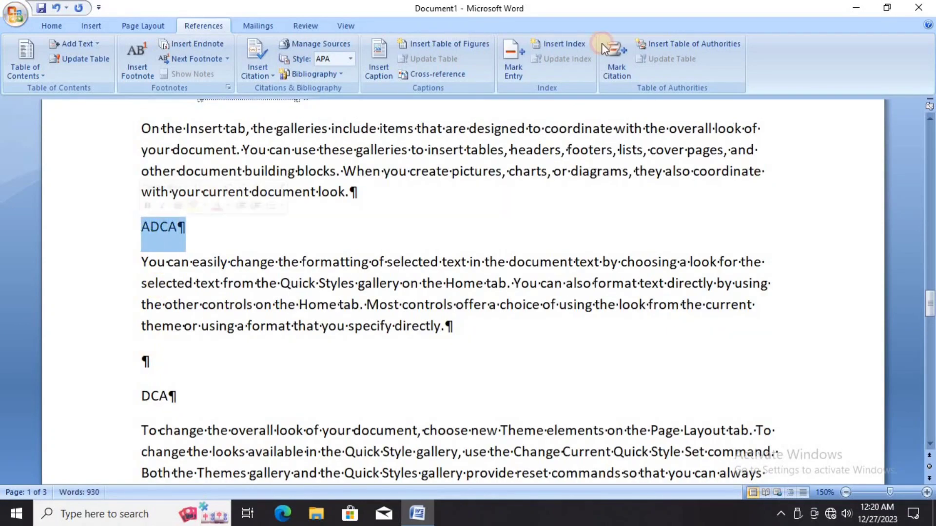
{"action": "left_click", "coordinate": [613, 65]}
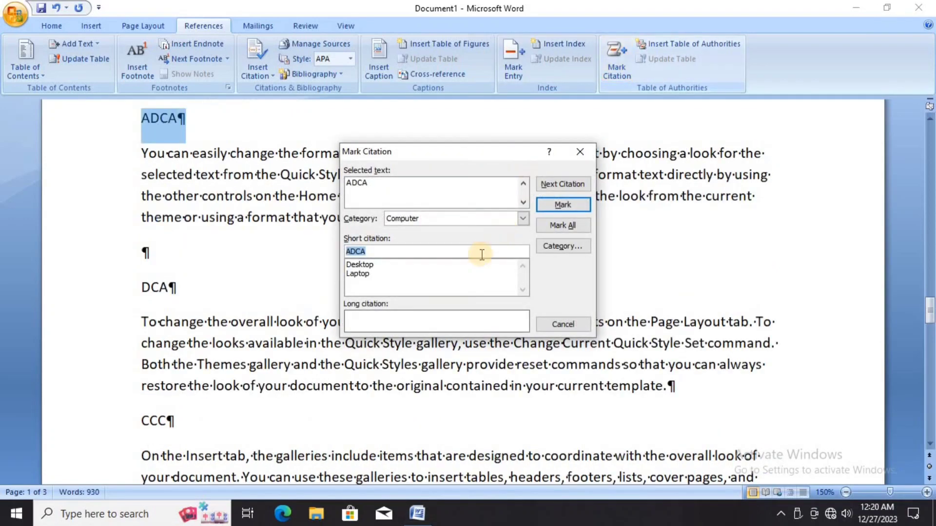
{"action": "left_click", "coordinate": [523, 220]}
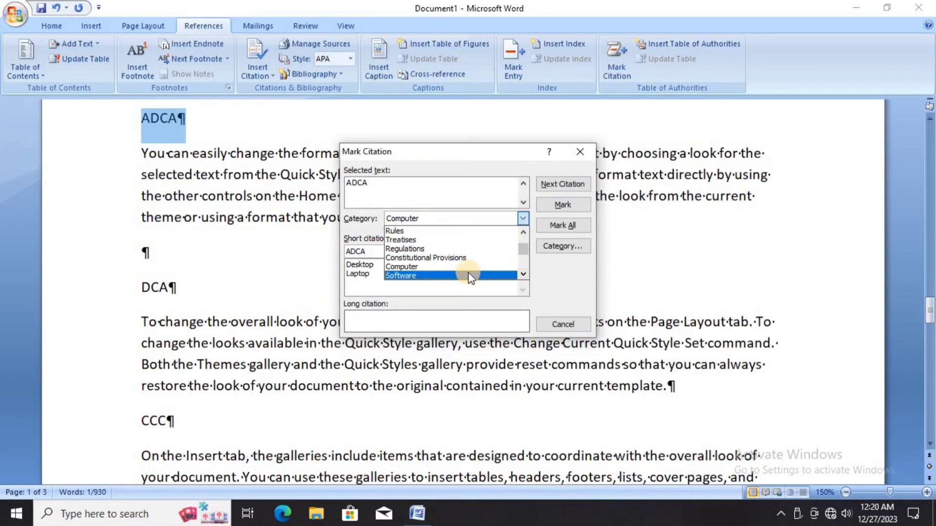
{"action": "left_click", "coordinate": [470, 276]}
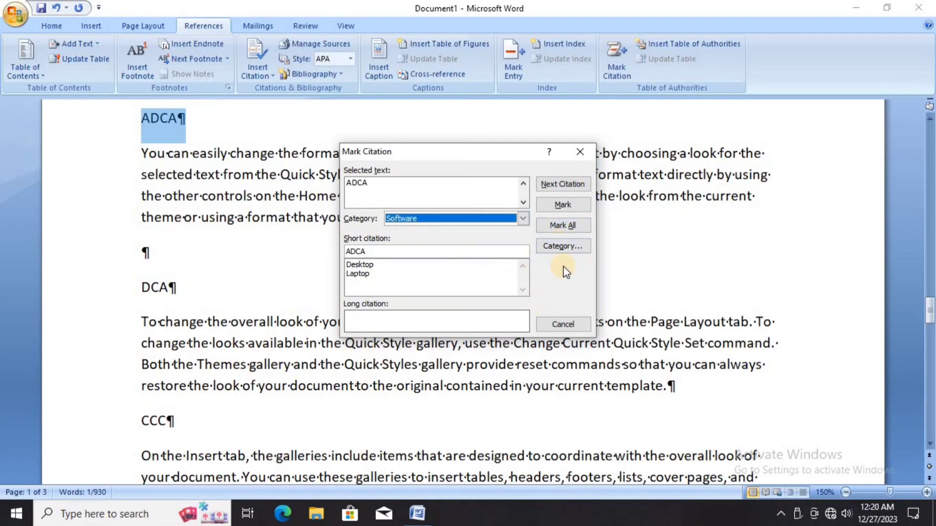
{"action": "left_click", "coordinate": [567, 203]}
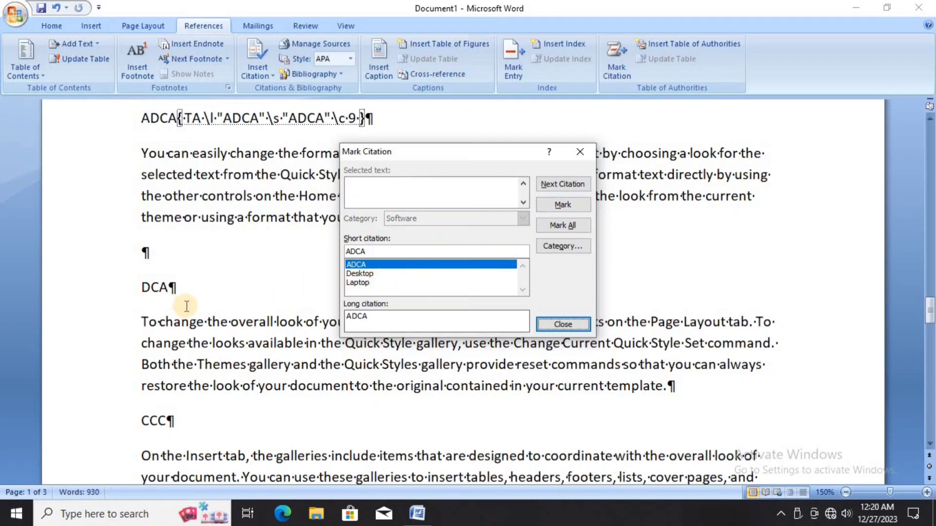
{"action": "left_click", "coordinate": [563, 324]}
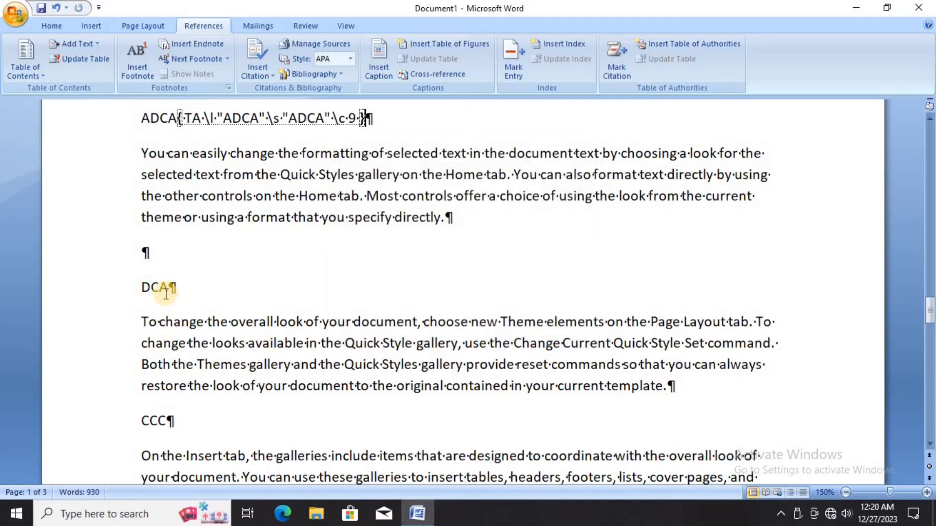
Step: Mark the "DCA" line as a citation in the Software category and leave citation marking
{"action": "left_click_drag", "start_coordinate": [161, 291], "coordinate": [143, 288]}
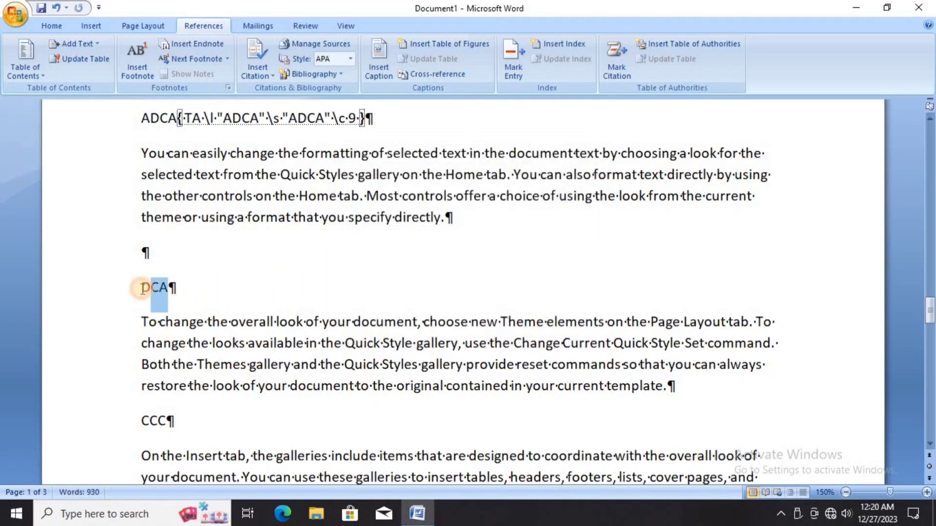
{"action": "left_click", "coordinate": [620, 74]}
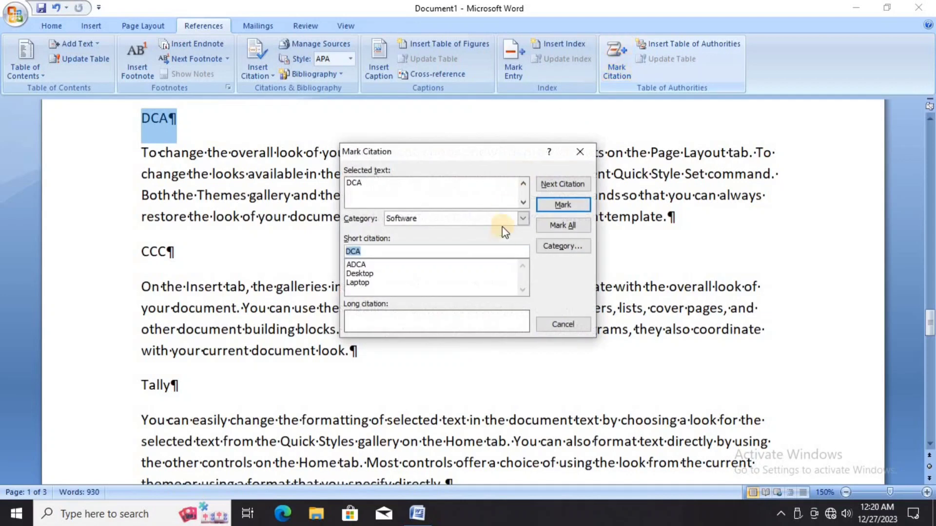
{"action": "left_click", "coordinate": [563, 206]}
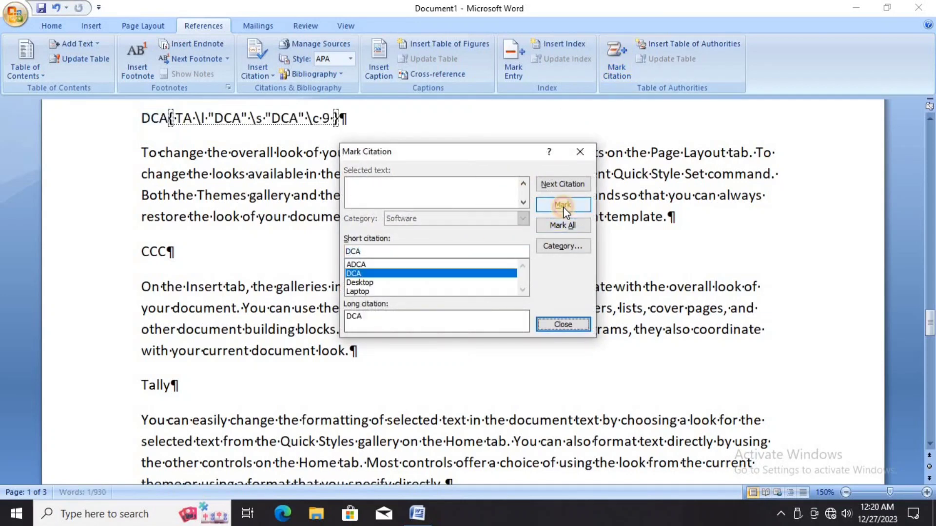
{"action": "left_click", "coordinate": [559, 323]}
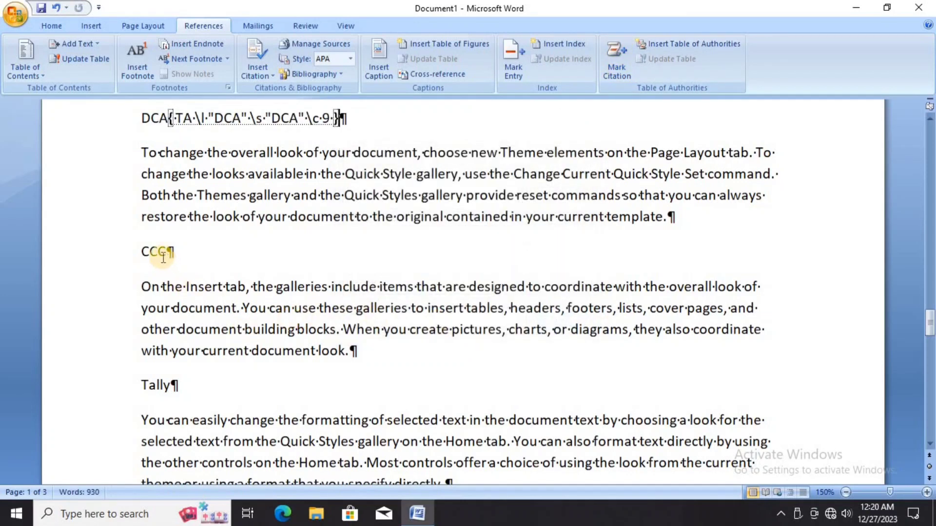
Step: Mark the "CCC" line as a citation in the Software category and leave citation marking
{"action": "left_click_drag", "start_coordinate": [159, 254], "coordinate": [146, 253]}
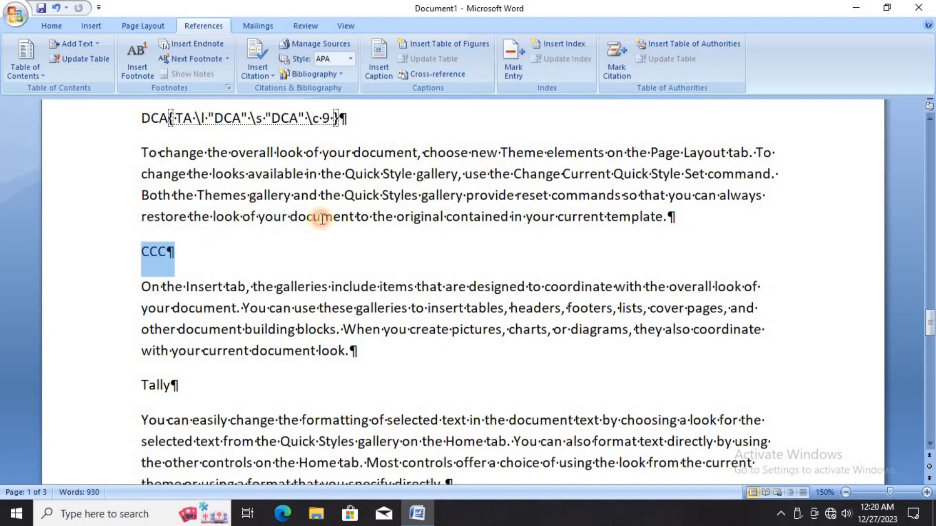
{"action": "left_click", "coordinate": [617, 68]}
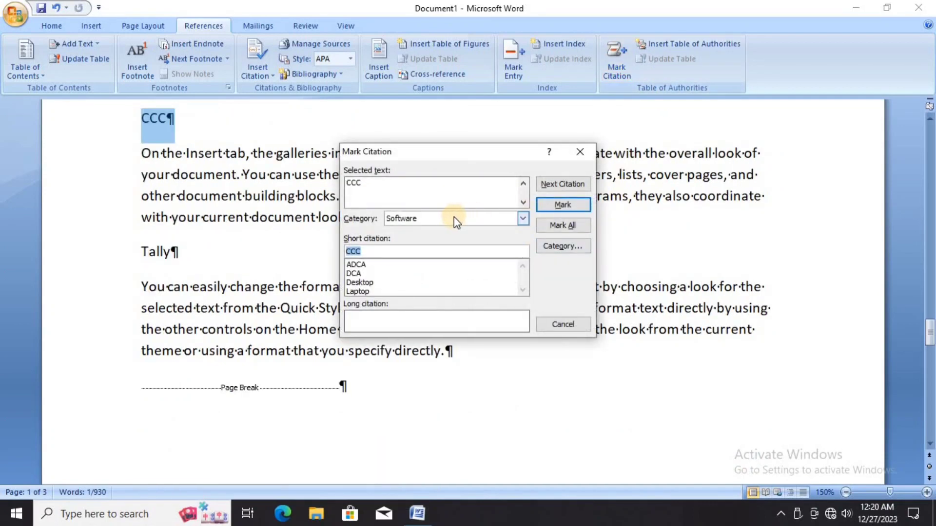
{"action": "left_click", "coordinate": [557, 205]}
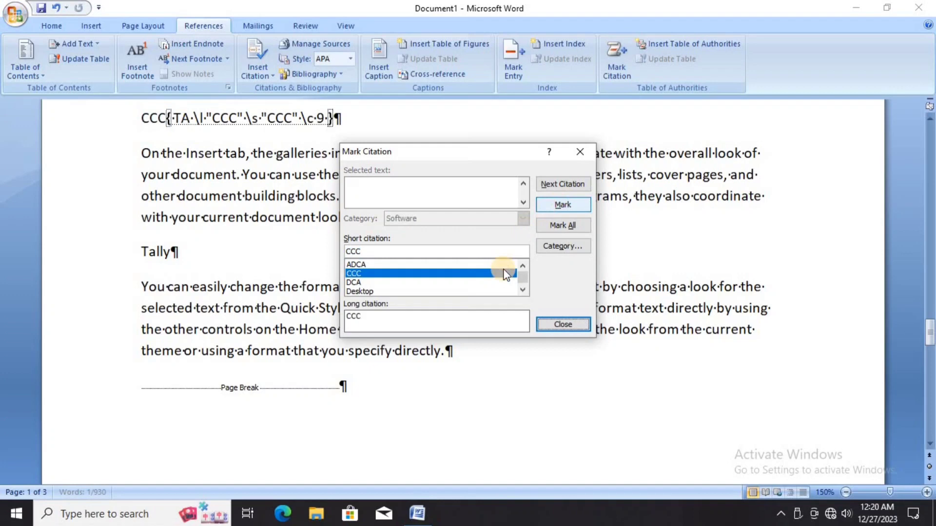
{"action": "left_click", "coordinate": [575, 323]}
Step: Mark the "Tally" line as a citation in the Software category and leave citation marking
{"action": "left_click_drag", "start_coordinate": [168, 256], "coordinate": [141, 250]}
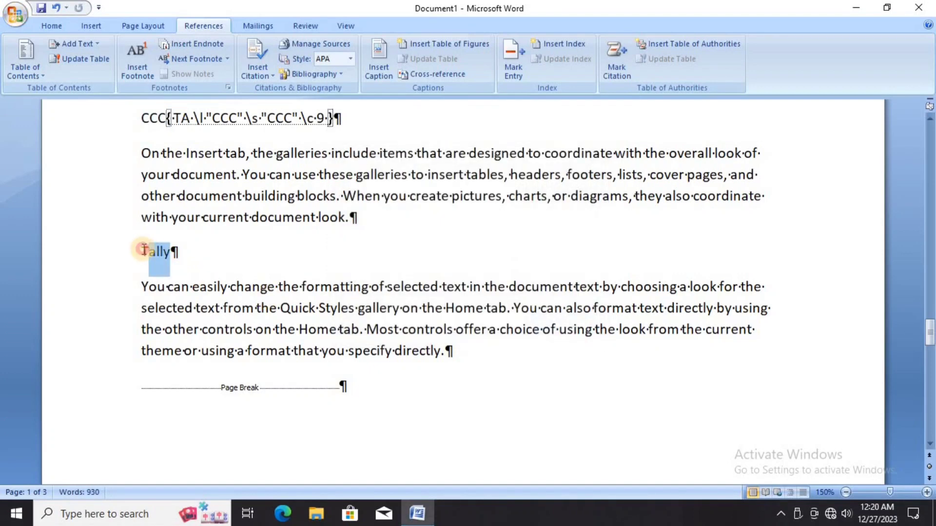
{"action": "left_click", "coordinate": [605, 65]}
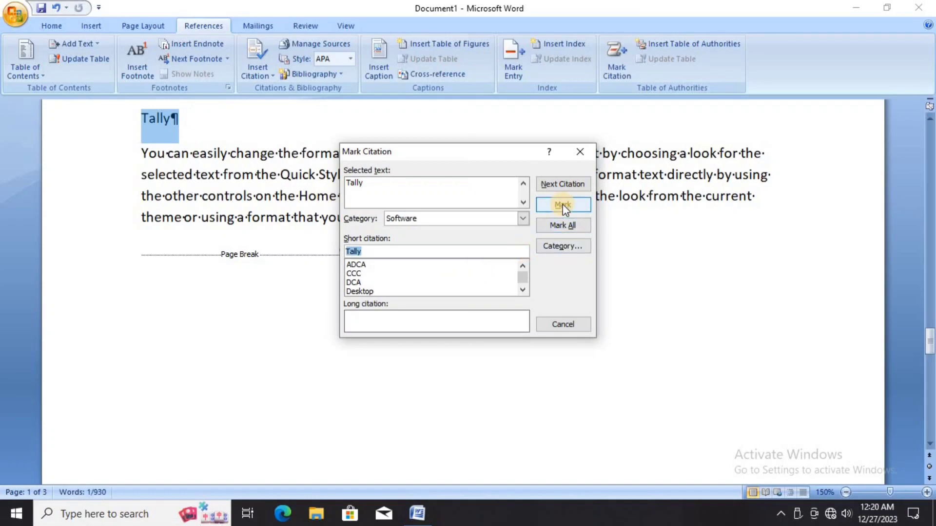
{"action": "left_click", "coordinate": [562, 204]}
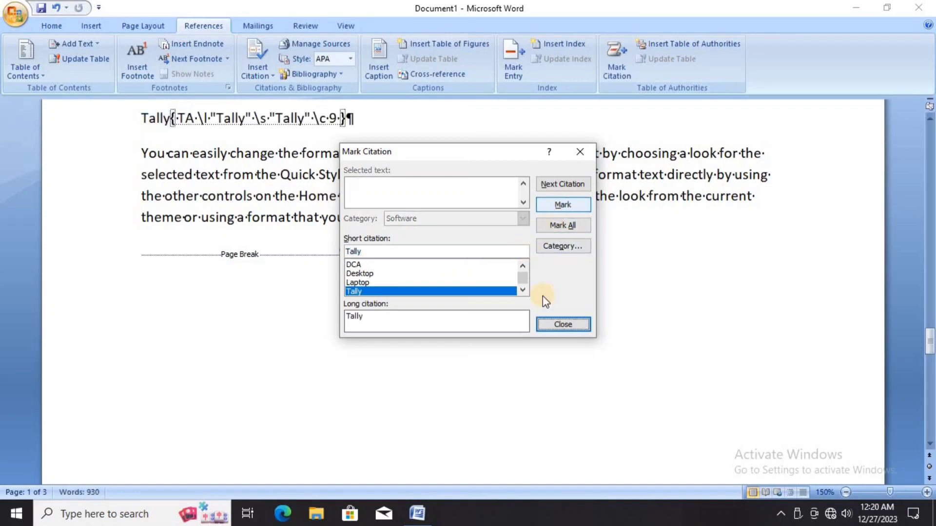
{"action": "left_click", "coordinate": [562, 324]}
Step: Add a line reading "Keyboard" below the first paragraph under the "Hardware" line
{"action": "scroll", "coordinate": [305, 193], "scroll_direction": "up", "scroll_amount": 10}
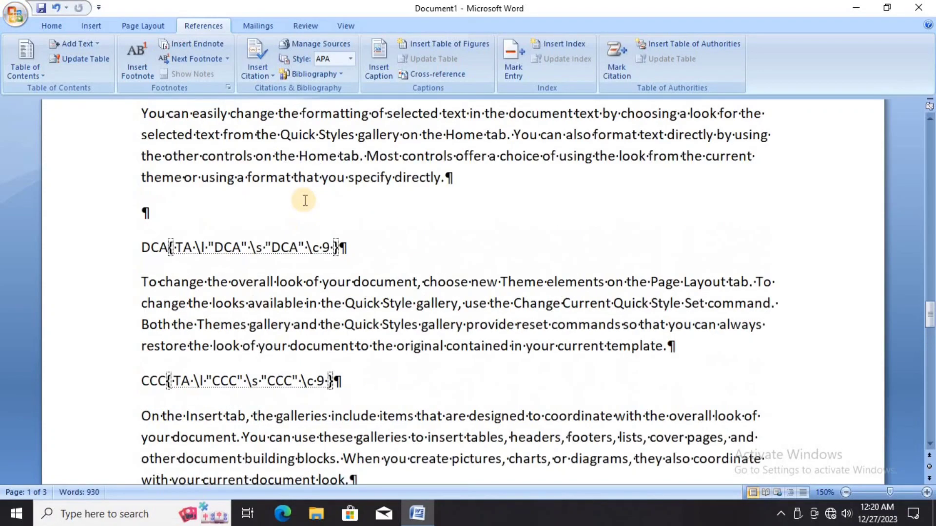
{"action": "scroll", "coordinate": [305, 200], "scroll_direction": "down", "scroll_amount": 15}
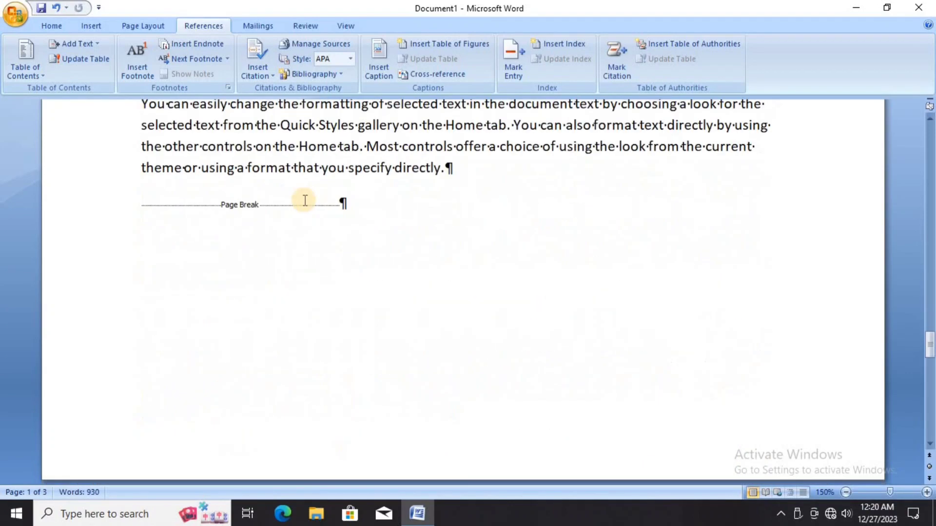
{"action": "scroll", "coordinate": [305, 200], "scroll_direction": "down", "scroll_amount": 3}
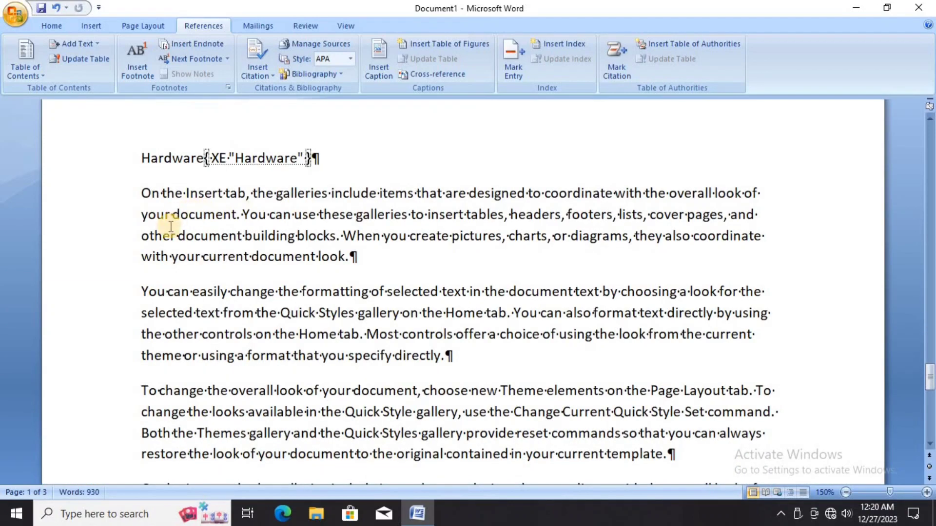
{"action": "left_click", "coordinate": [146, 276]}
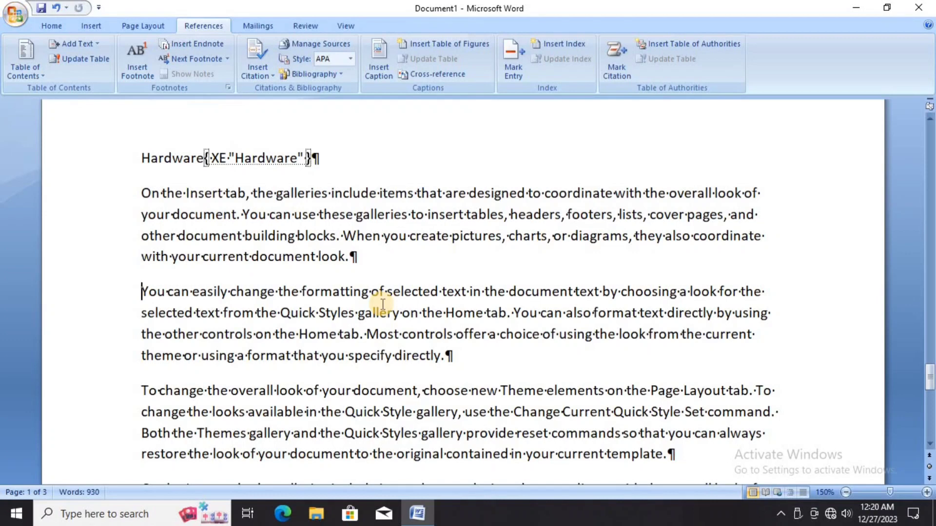
{"action": "key", "text": "Return"}
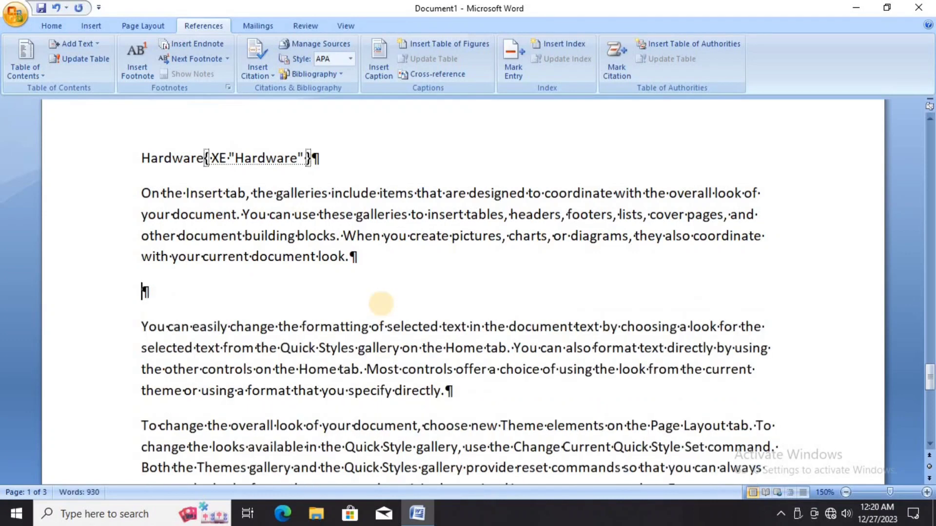
{"action": "type", "text": "Keyboard"}
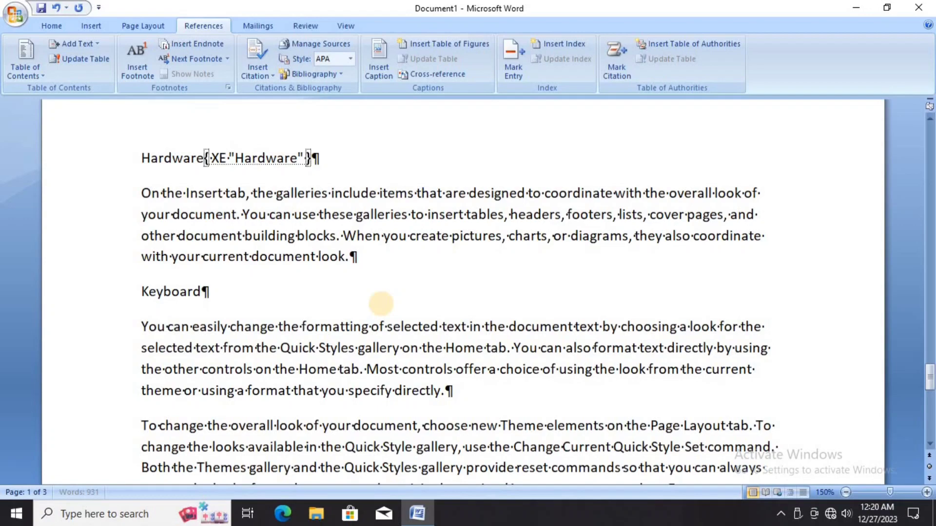
Step: Mark the "Keyboard" line as a citation in the Hardware category and leave citation marking
{"action": "scroll", "coordinate": [381, 303], "scroll_direction": "up", "scroll_amount": 1}
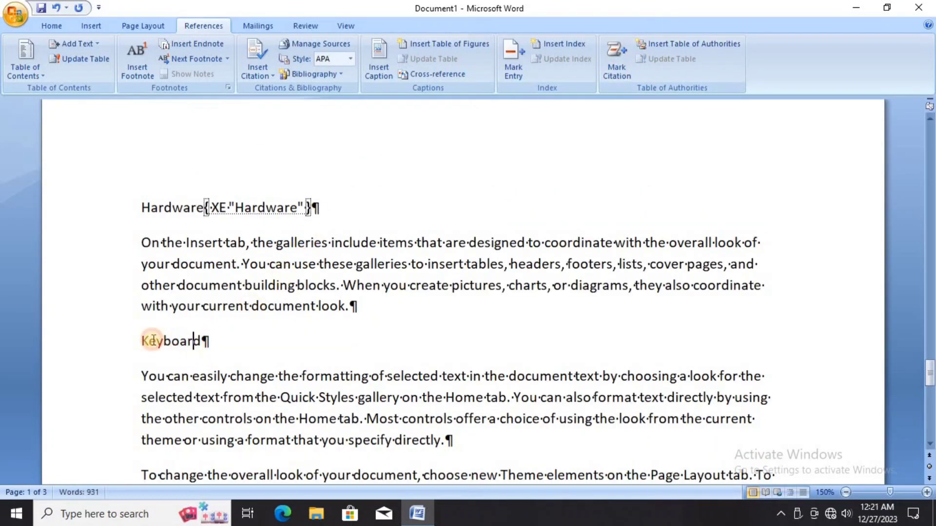
{"action": "left_click_drag", "start_coordinate": [148, 343], "coordinate": [129, 342]}
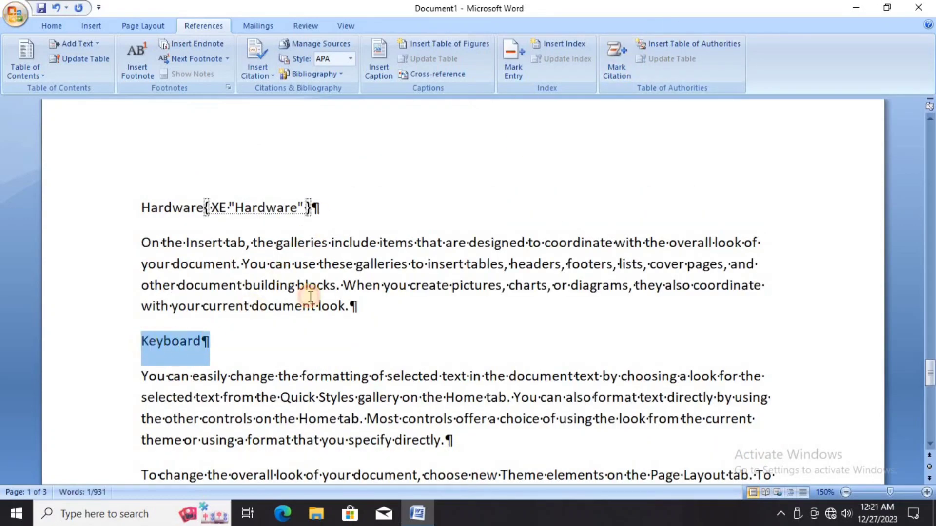
{"action": "left_click", "coordinate": [626, 63]}
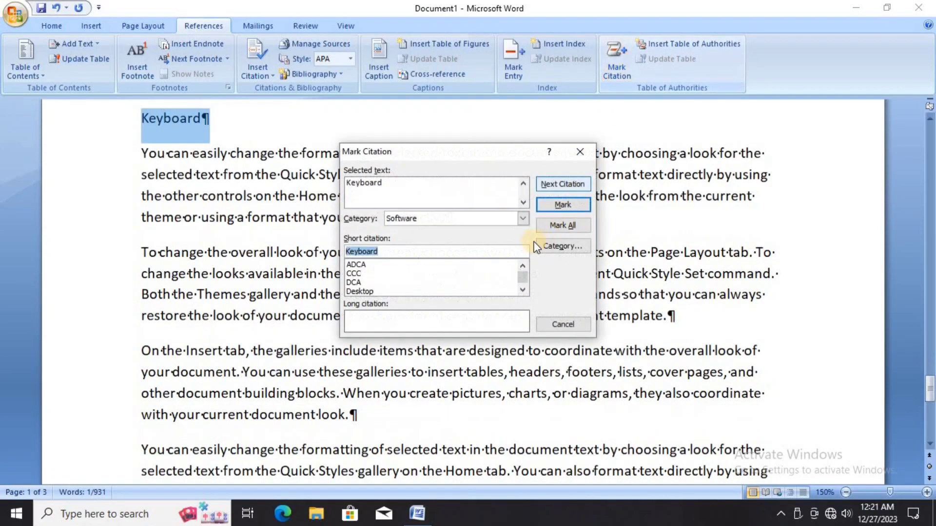
{"action": "left_click", "coordinate": [516, 218]}
{"action": "left_click", "coordinate": [523, 274]}
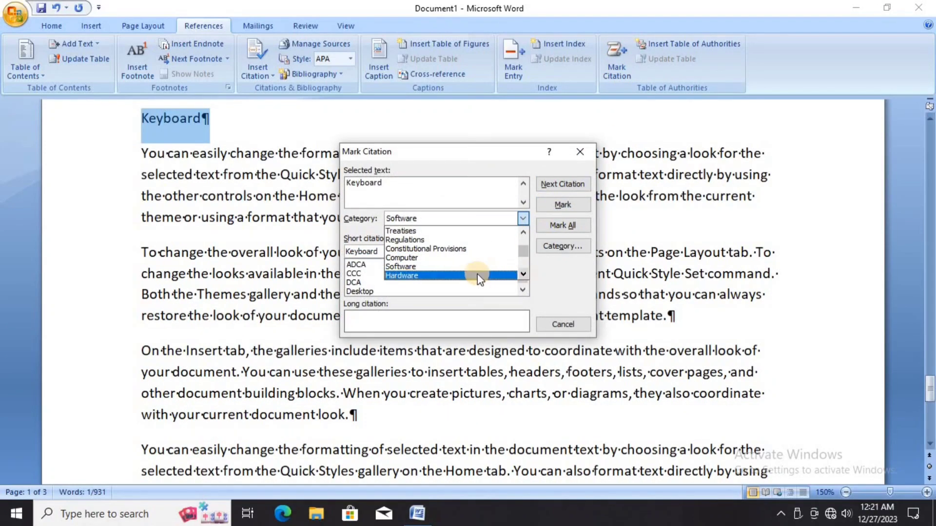
{"action": "left_click", "coordinate": [478, 275]}
{"action": "left_click", "coordinate": [568, 204]}
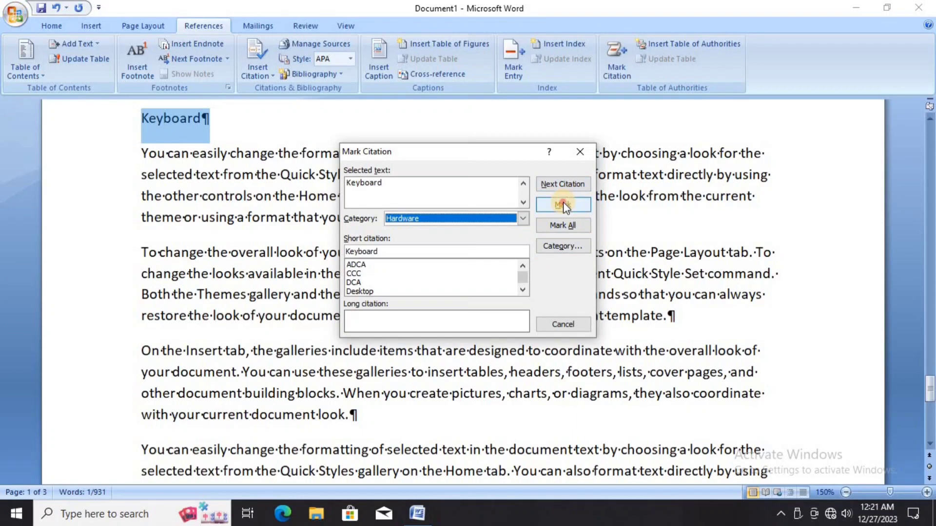
{"action": "left_click", "coordinate": [580, 152]}
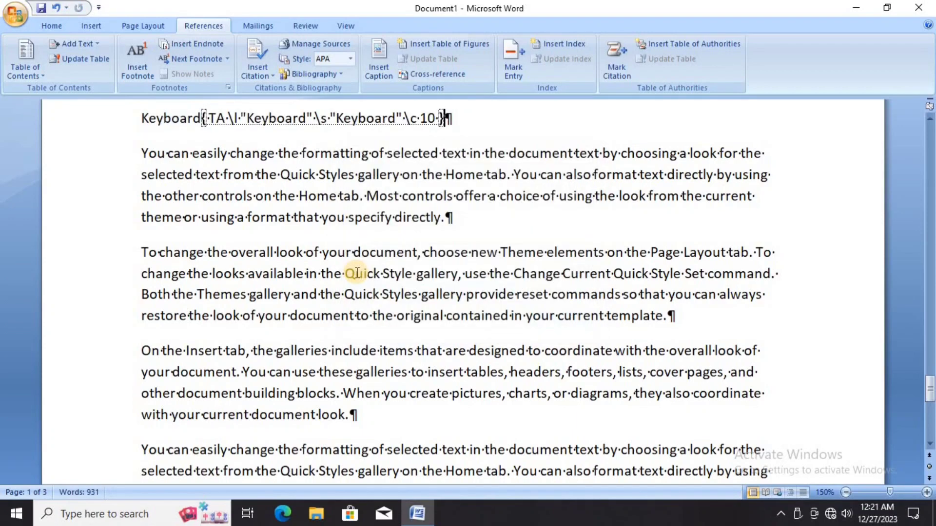
Step: Add a line reading "Mouse" below the paragraph that follows the "Keyboard" line
{"action": "left_click", "coordinate": [143, 252]}
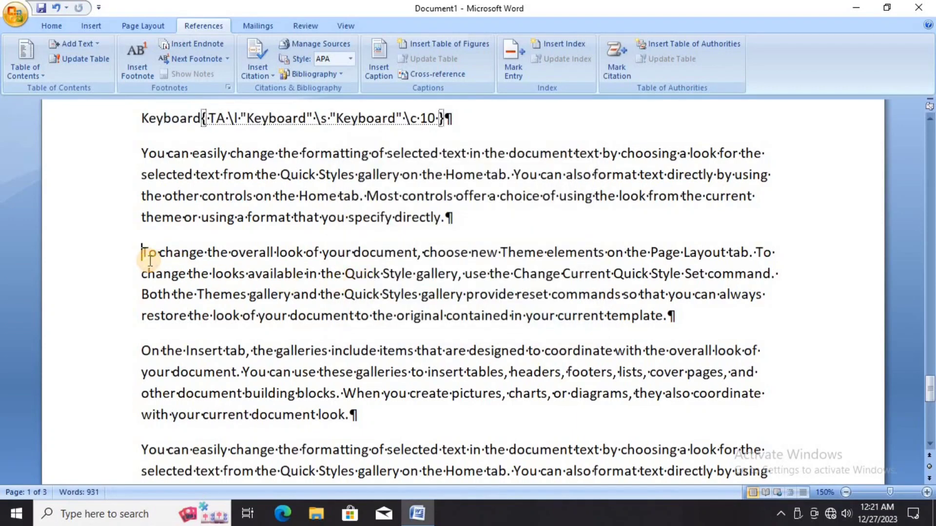
{"action": "type", "text": "Mouse"}
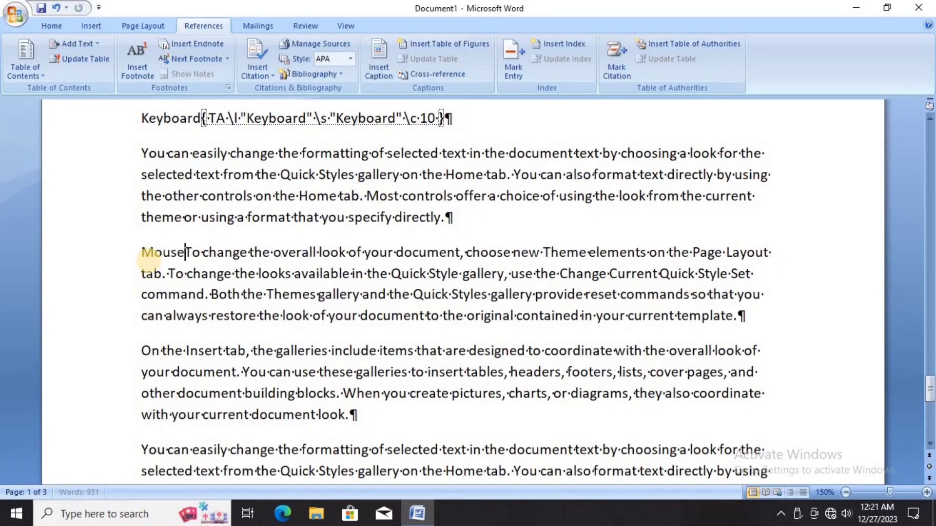
{"action": "key", "text": "Return"}
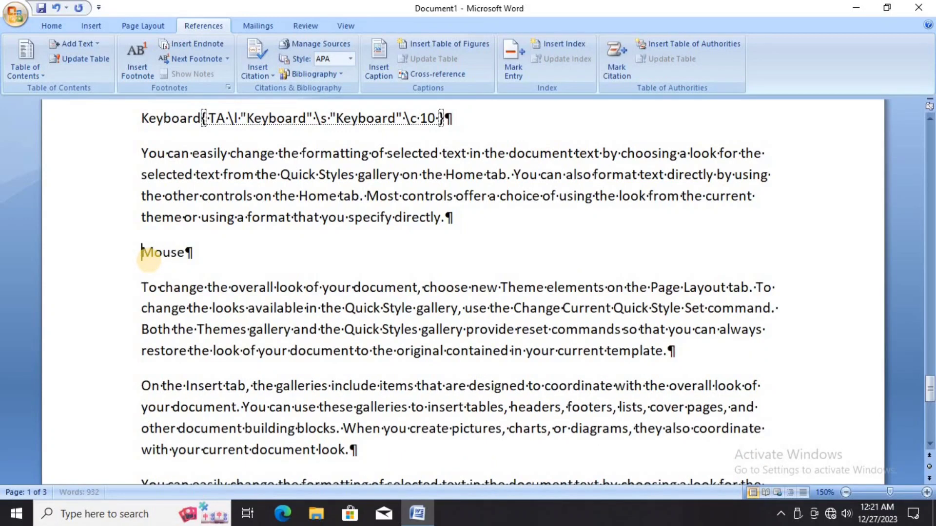
Step: Mark the "Mouse" line as a citation in the Hardware category and leave citation marking
{"action": "left_click_drag", "start_coordinate": [142, 252], "coordinate": [193, 253]}
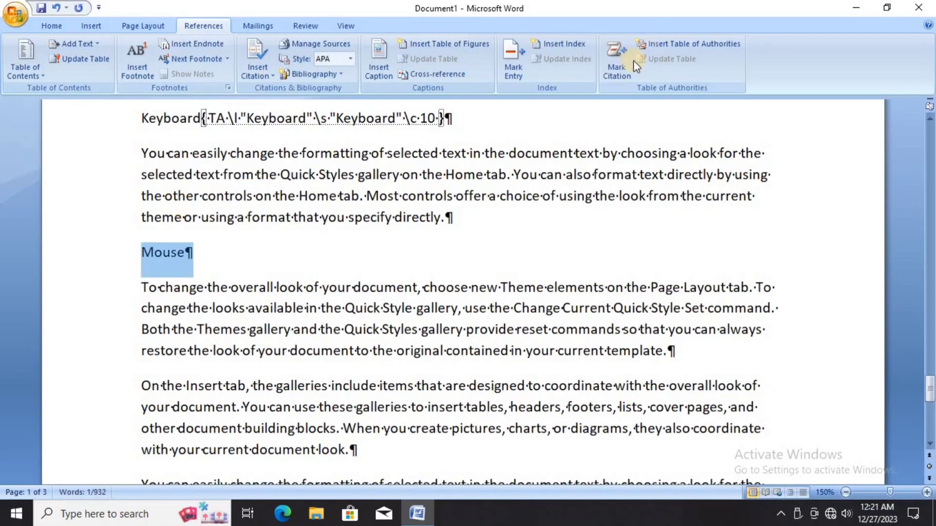
{"action": "left_click", "coordinate": [621, 65]}
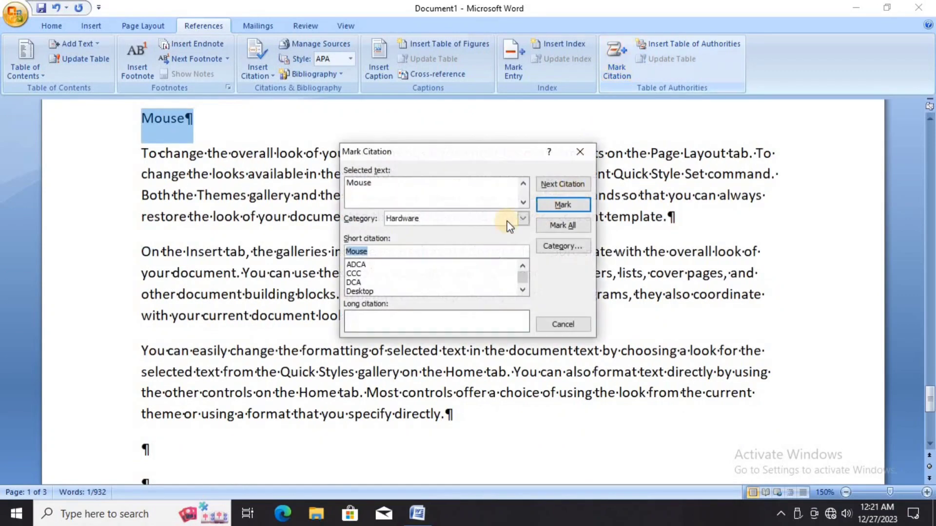
{"action": "left_click", "coordinate": [552, 206]}
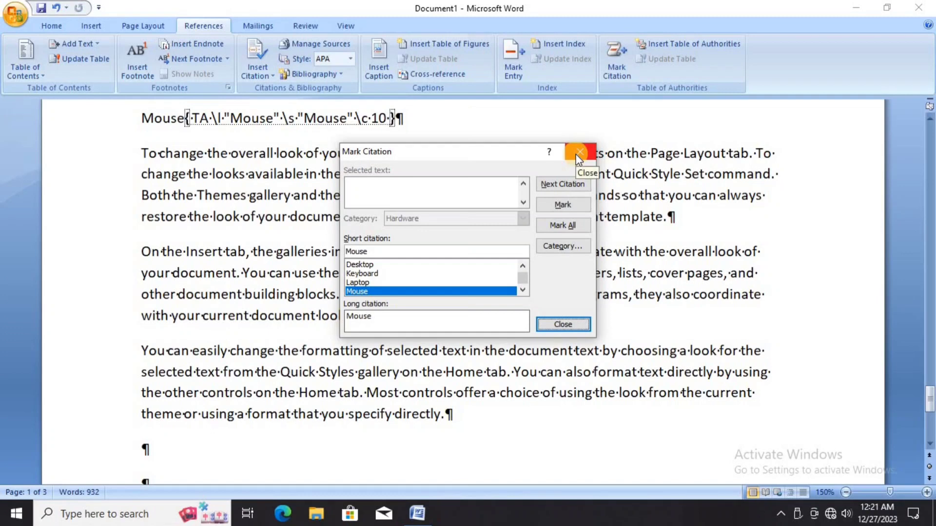
{"action": "left_click", "coordinate": [557, 324]}
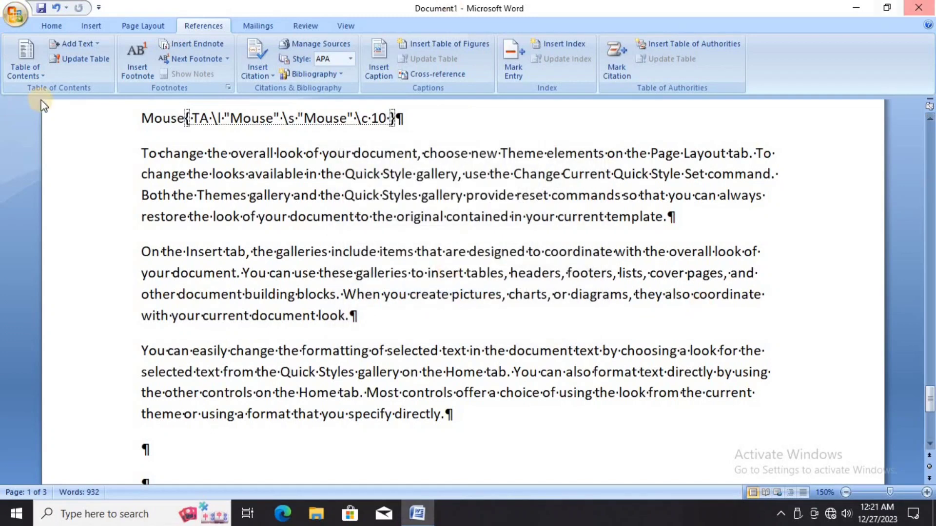
Step: Hide the paragraph marks and other formatting symbols in the document
{"action": "left_click", "coordinate": [56, 25]}
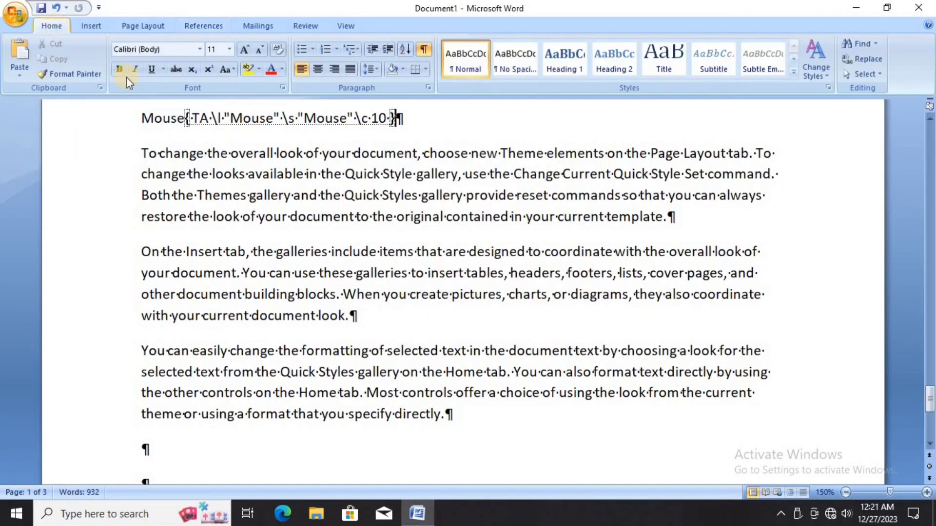
{"action": "left_click", "coordinate": [424, 49]}
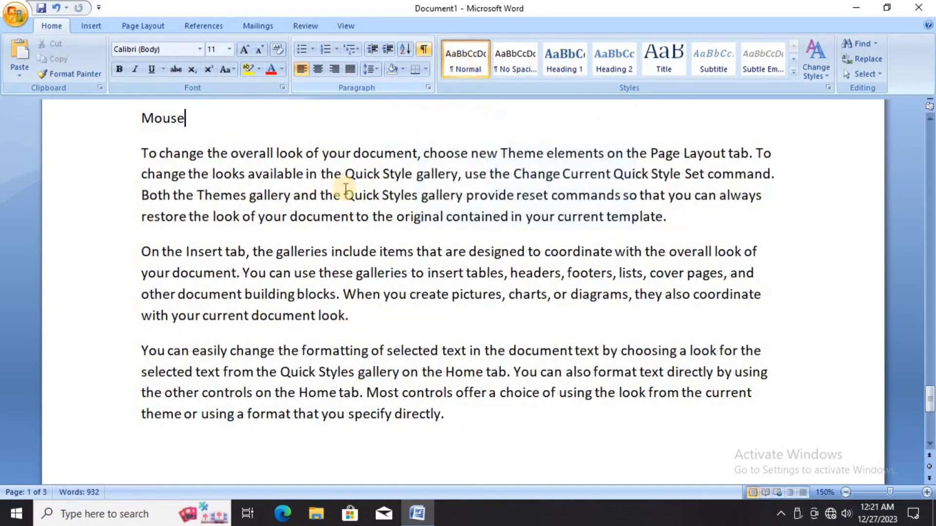
Step: Insert a table of authorities for all categories below the index, with a dotted tab leader and the From template format
{"action": "scroll", "coordinate": [302, 279], "scroll_direction": "down", "scroll_amount": 3}
{"action": "scroll", "coordinate": [302, 278], "scroll_direction": "down", "scroll_amount": 3}
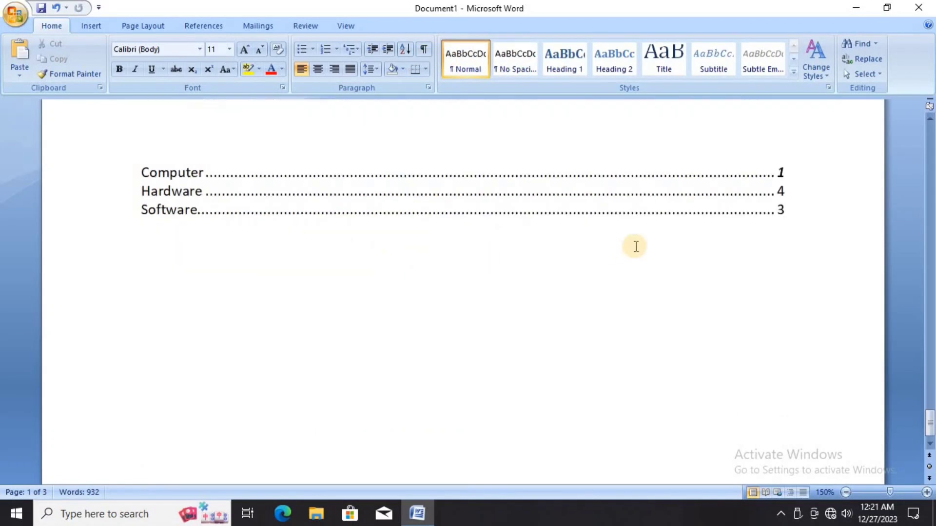
{"action": "left_click", "coordinate": [162, 283]}
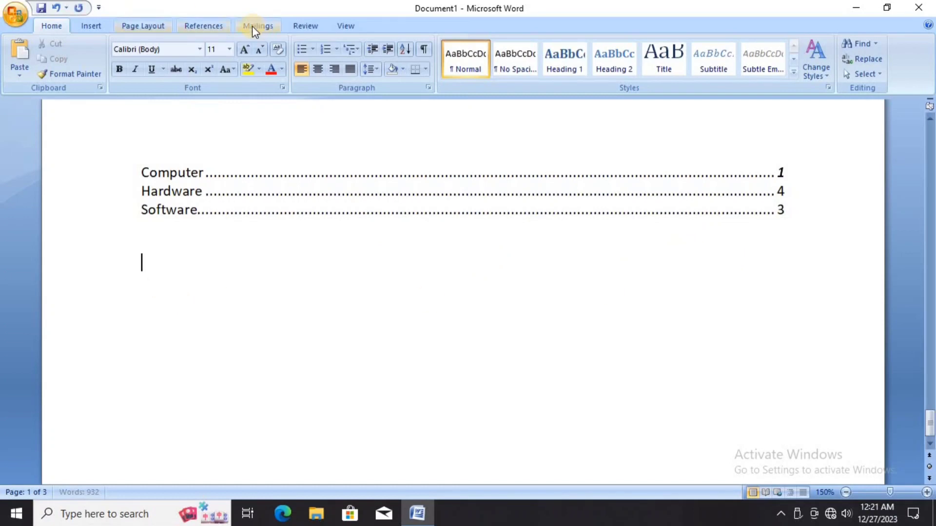
{"action": "left_click", "coordinate": [200, 25]}
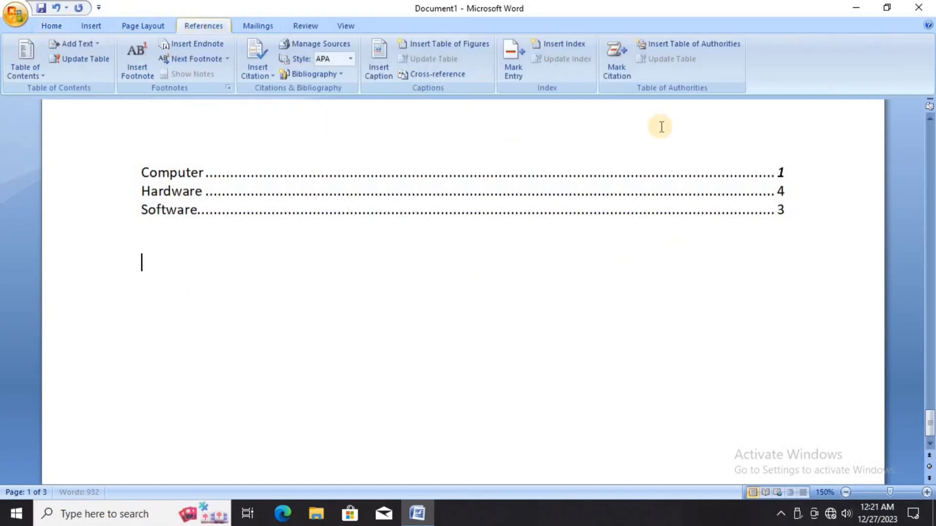
{"action": "left_click", "coordinate": [689, 48]}
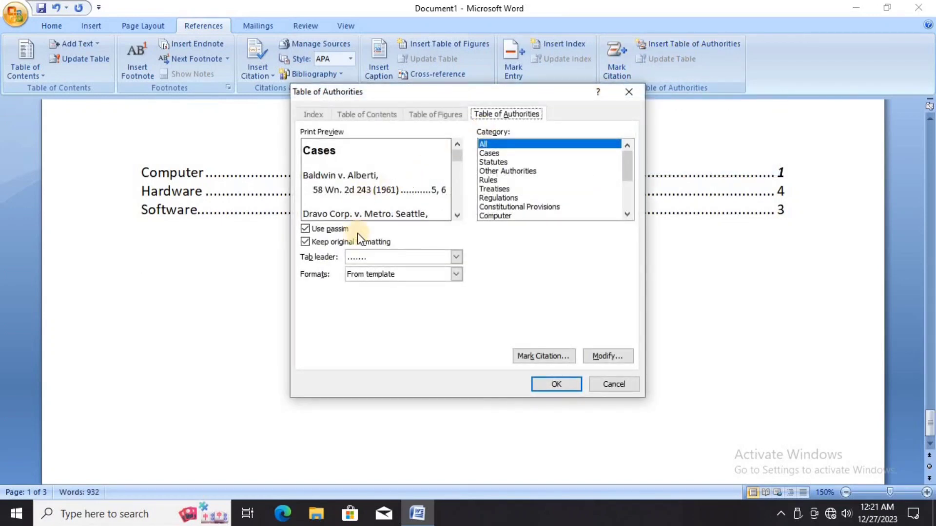
{"action": "left_click", "coordinate": [548, 385]}
{"action": "scroll", "coordinate": [202, 262], "scroll_direction": "up", "scroll_amount": 6}
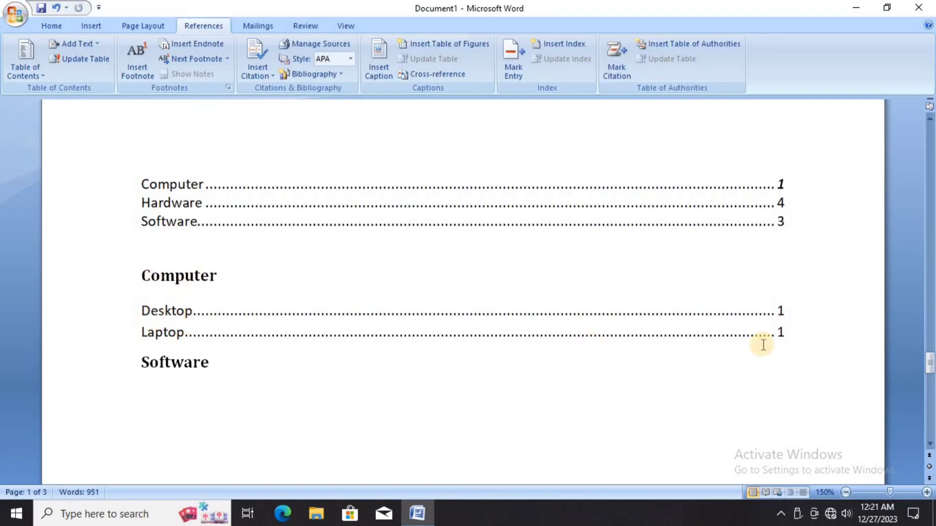
{"action": "scroll", "coordinate": [186, 309], "scroll_direction": "down", "scroll_amount": 1}
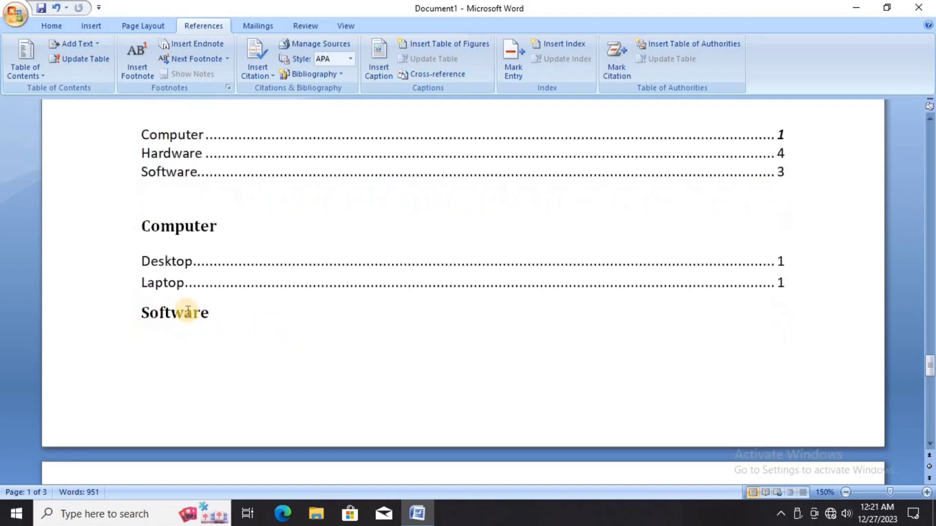
{"action": "scroll", "coordinate": [176, 311], "scroll_direction": "down", "scroll_amount": 5}
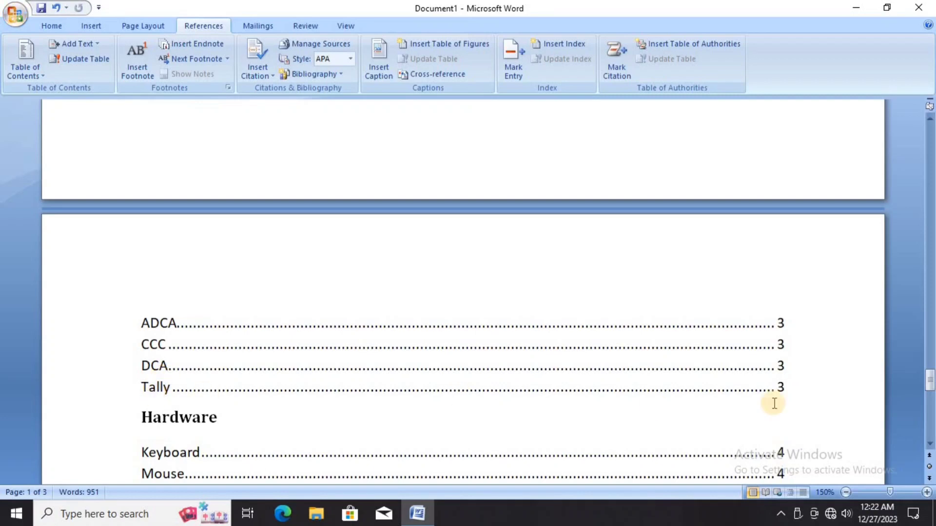
{"action": "scroll", "coordinate": [488, 363], "scroll_direction": "down", "scroll_amount": 2}
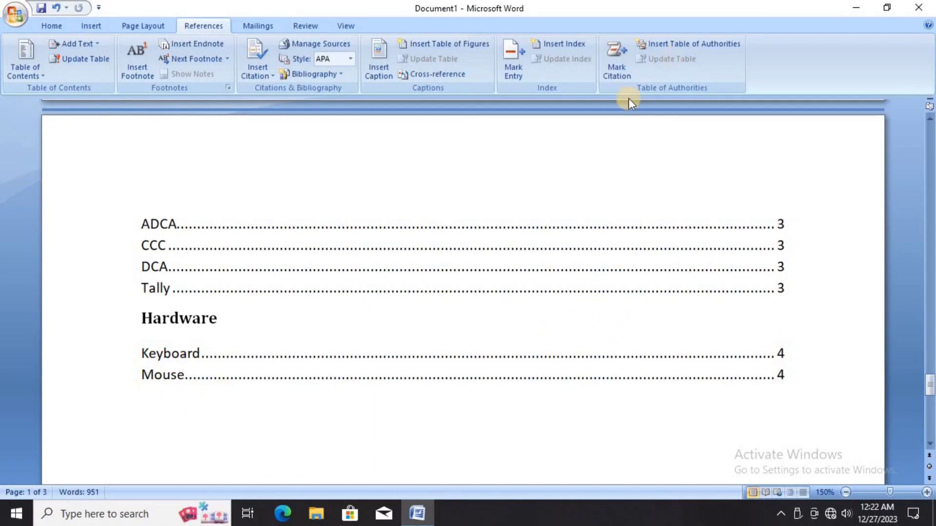
Step: Insert ten paragraphs of sample text with =rand(10) directly below the "CCC" line
{"action": "scroll", "coordinate": [284, 317], "scroll_direction": "up", "scroll_amount": 4}
{"action": "scroll", "coordinate": [280, 317], "scroll_direction": "up", "scroll_amount": 15}
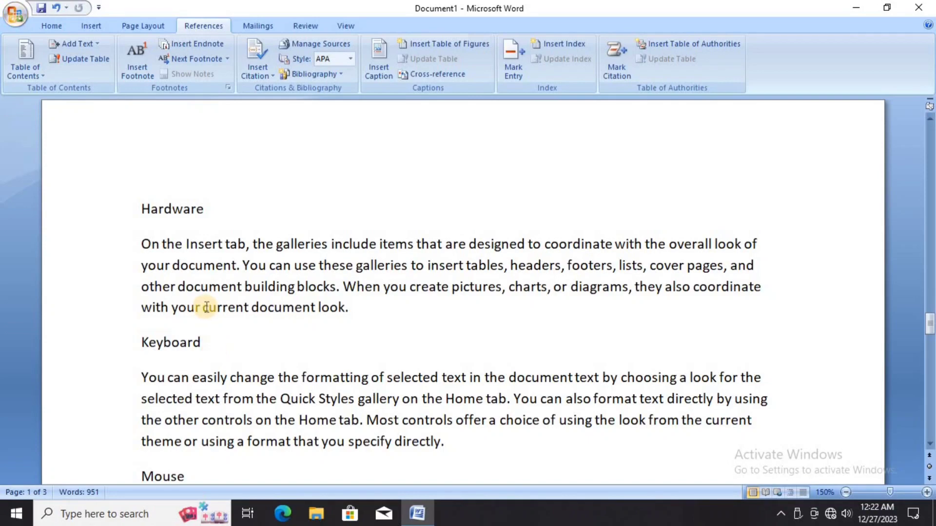
{"action": "scroll", "coordinate": [200, 331], "scroll_direction": "up", "scroll_amount": 1}
{"action": "scroll", "coordinate": [209, 270], "scroll_direction": "up", "scroll_amount": 8}
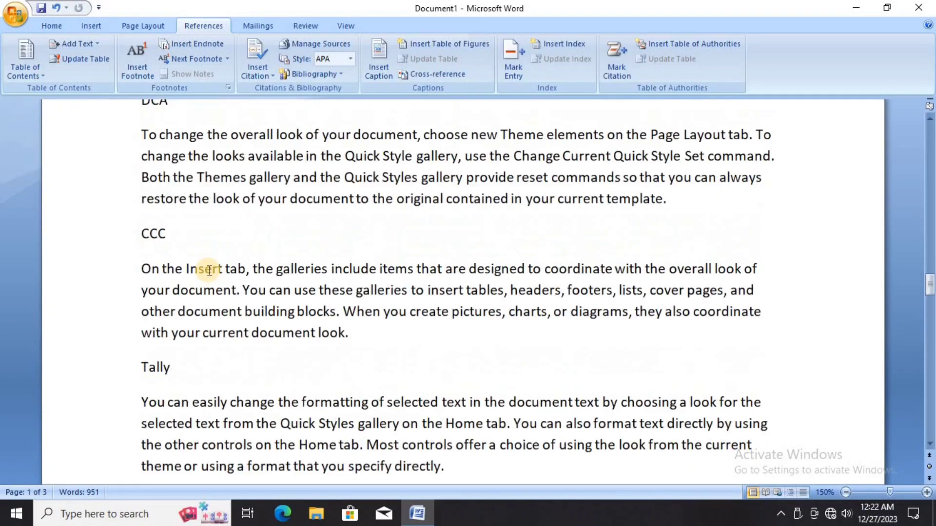
{"action": "left_click", "coordinate": [143, 273]}
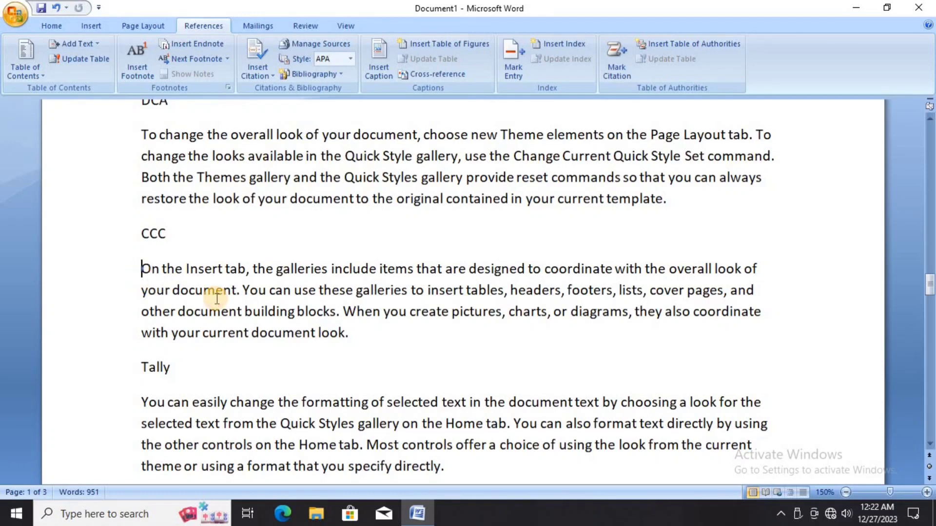
{"action": "key", "text": "Return"}
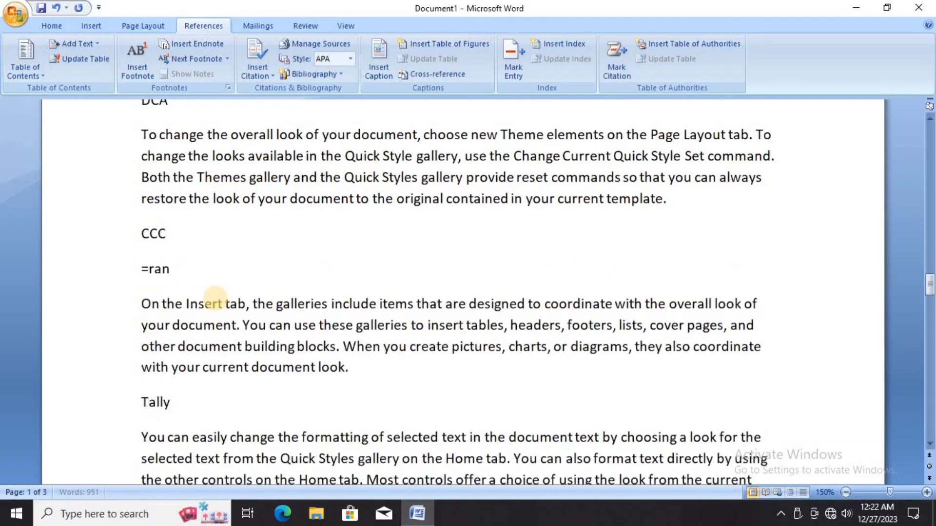
{"action": "type", "text": "=rand(10)"}
{"action": "key", "text": "Return"}
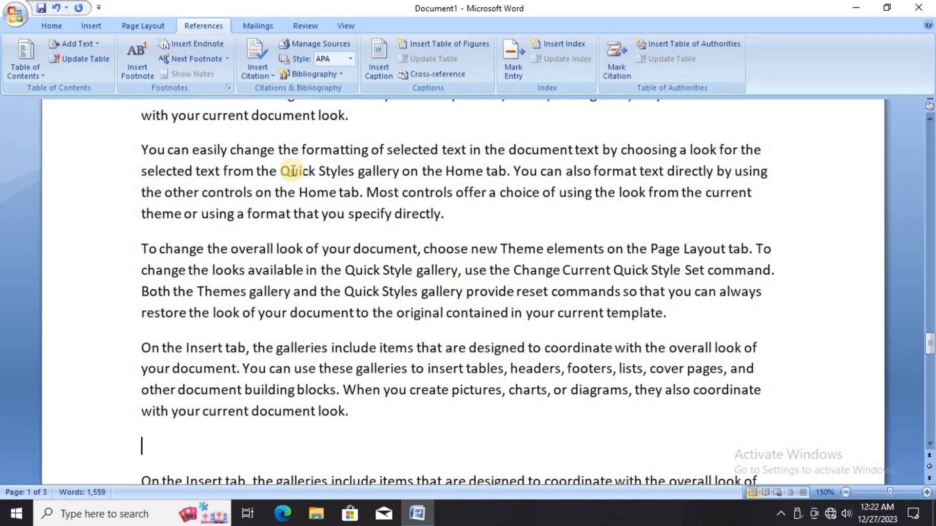
Step: Update the Software section of the table of authorities and check its page numbers
{"action": "scroll", "coordinate": [210, 313], "scroll_direction": "down", "scroll_amount": 5}
{"action": "scroll", "coordinate": [211, 315], "scroll_direction": "down", "scroll_amount": 5}
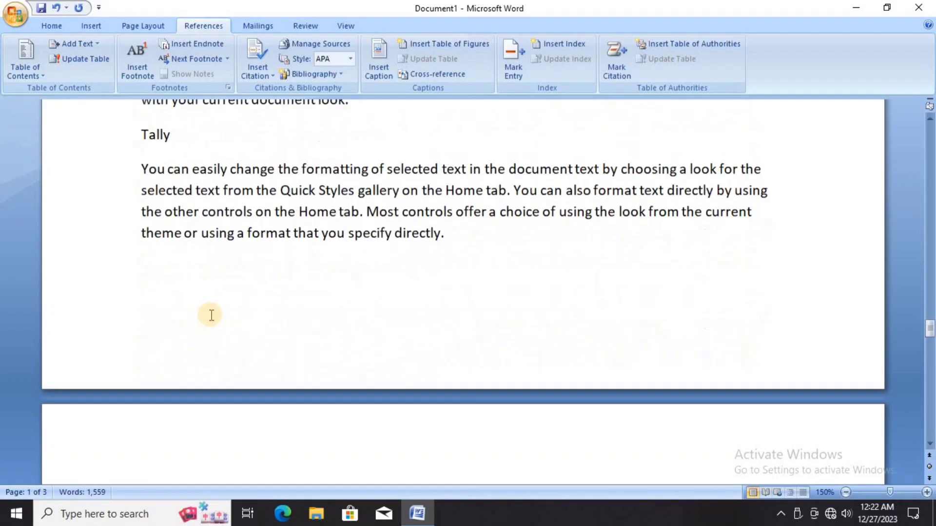
{"action": "scroll", "coordinate": [211, 314], "scroll_direction": "down", "scroll_amount": 10}
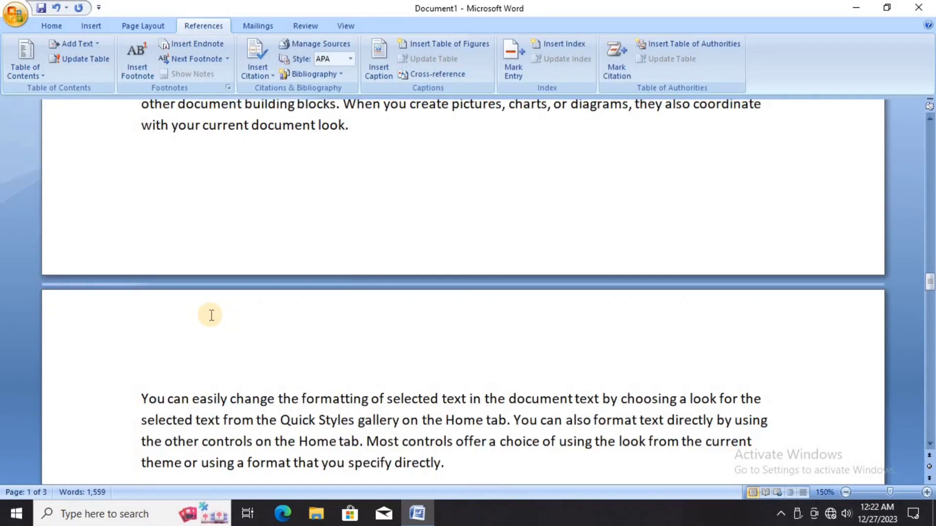
{"action": "scroll", "coordinate": [211, 314], "scroll_direction": "up", "scroll_amount": 15}
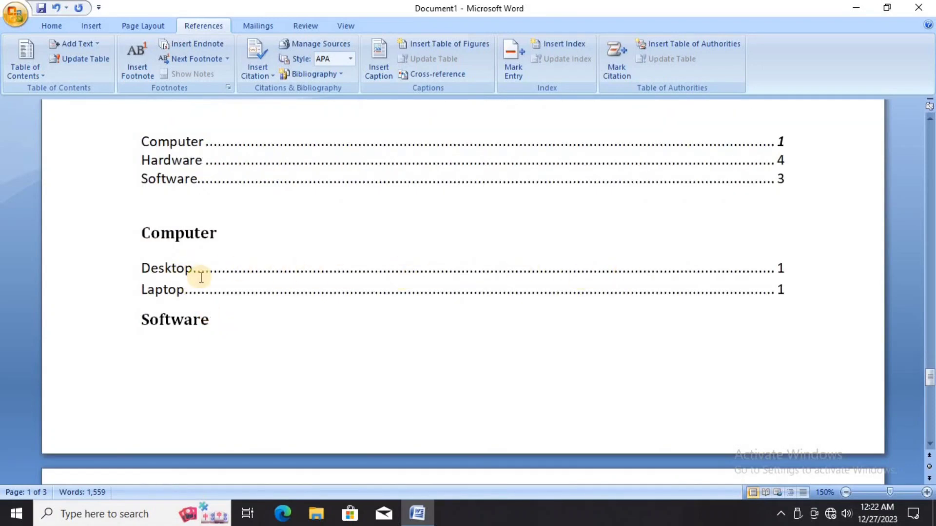
{"action": "scroll", "coordinate": [218, 314], "scroll_direction": "down", "scroll_amount": 1}
{"action": "scroll", "coordinate": [219, 314], "scroll_direction": "down", "scroll_amount": 4}
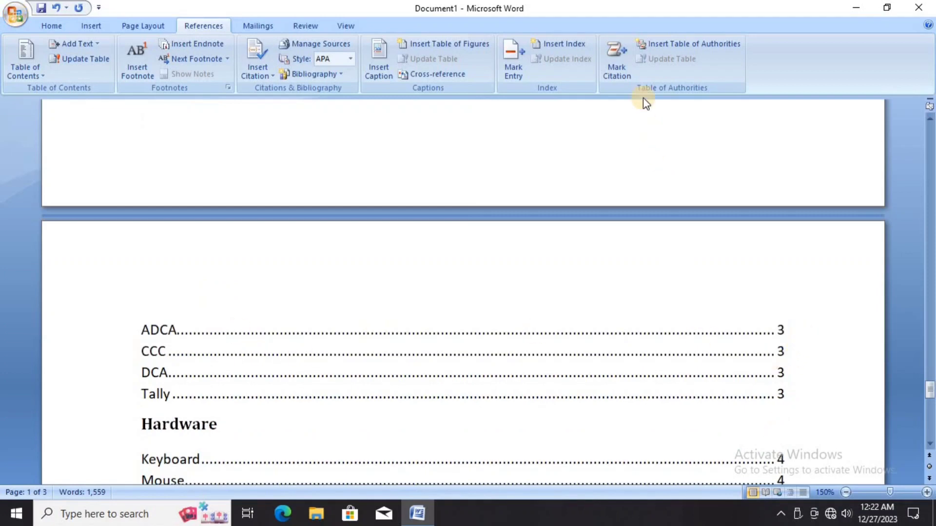
{"action": "left_click", "coordinate": [300, 385]}
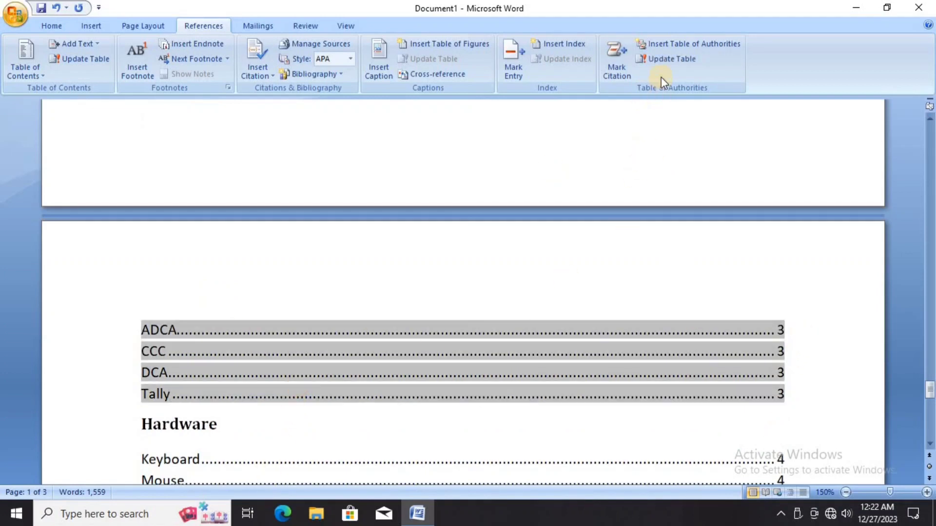
{"action": "left_click", "coordinate": [664, 58]}
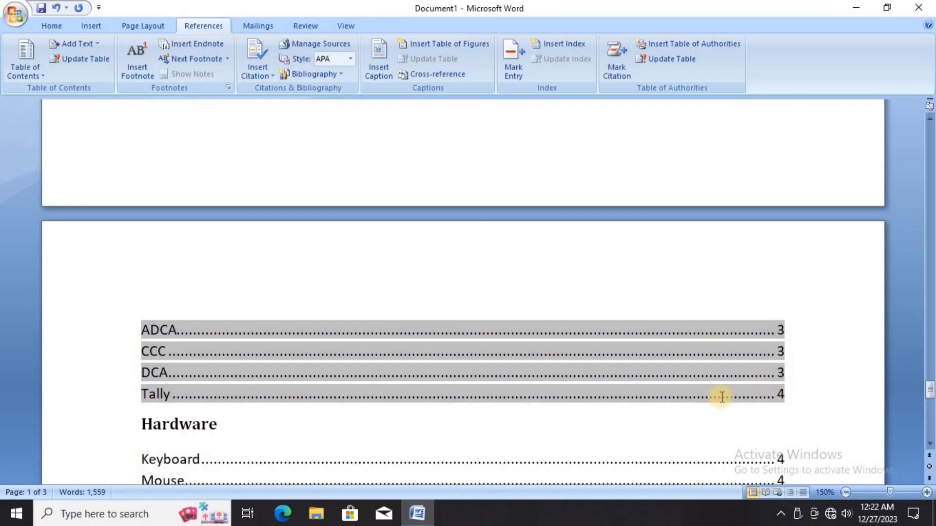
{"action": "scroll", "coordinate": [642, 326], "scroll_direction": "down", "scroll_amount": 3}
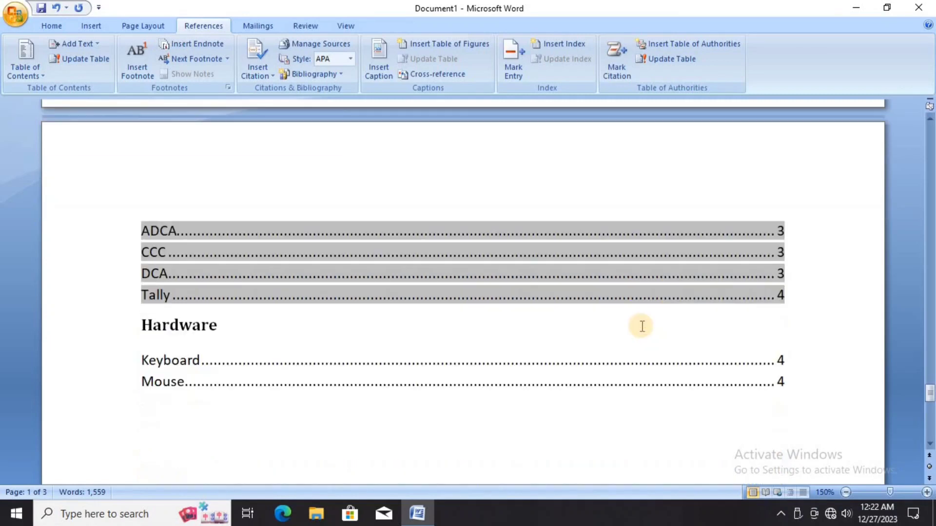
{"action": "scroll", "coordinate": [642, 326], "scroll_direction": "down", "scroll_amount": 3}
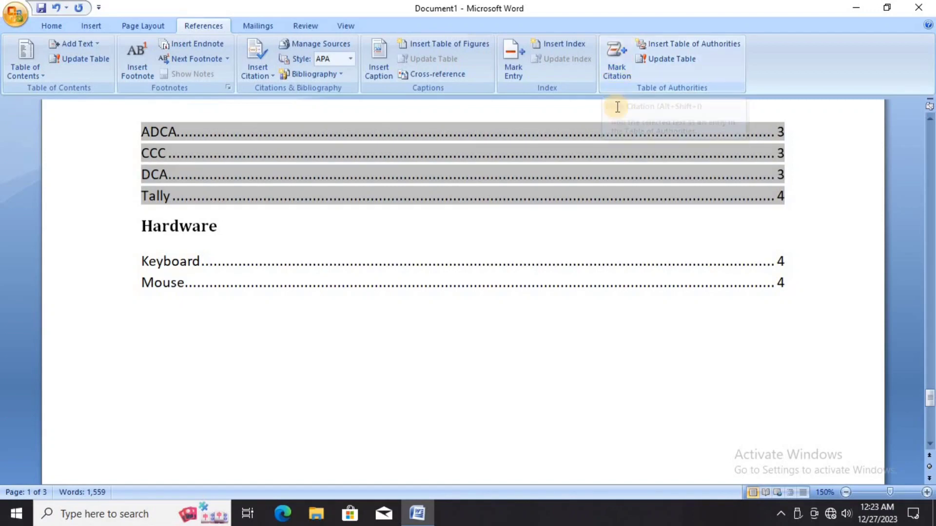
Step: Insert five paragraphs of sample text with =rand(5) directly below the "Tally" line
{"action": "scroll", "coordinate": [268, 288], "scroll_direction": "up", "scroll_amount": 12}
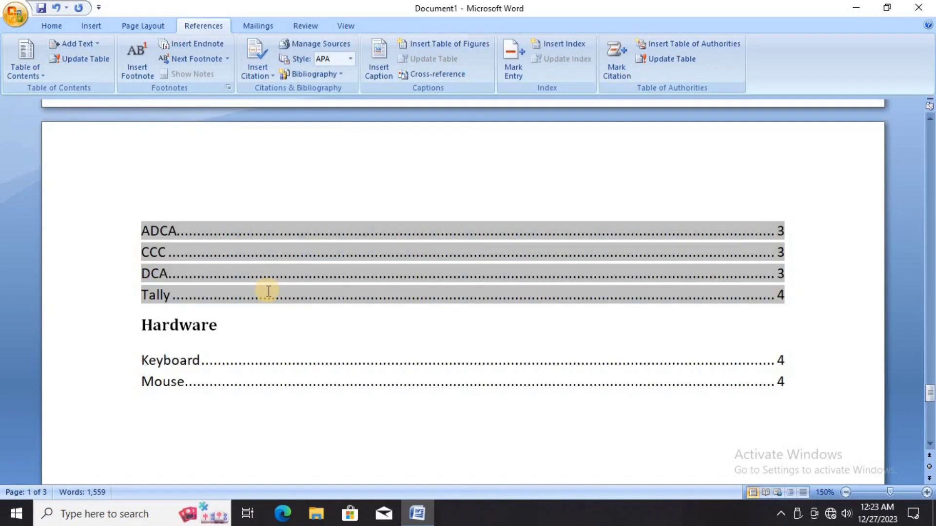
{"action": "scroll", "coordinate": [268, 293], "scroll_direction": "up", "scroll_amount": 12}
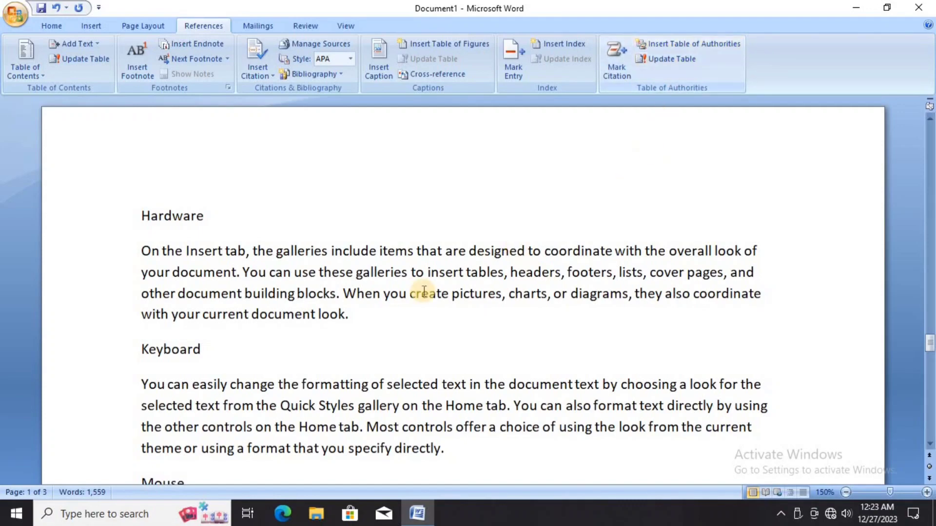
{"action": "scroll", "coordinate": [217, 294], "scroll_direction": "up", "scroll_amount": 15}
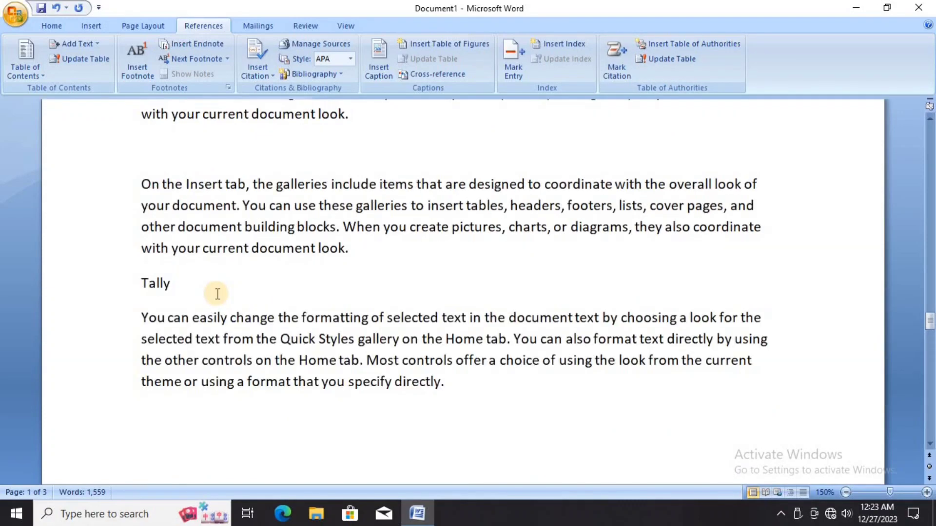
{"action": "scroll", "coordinate": [184, 243], "scroll_direction": "up", "scroll_amount": 3}
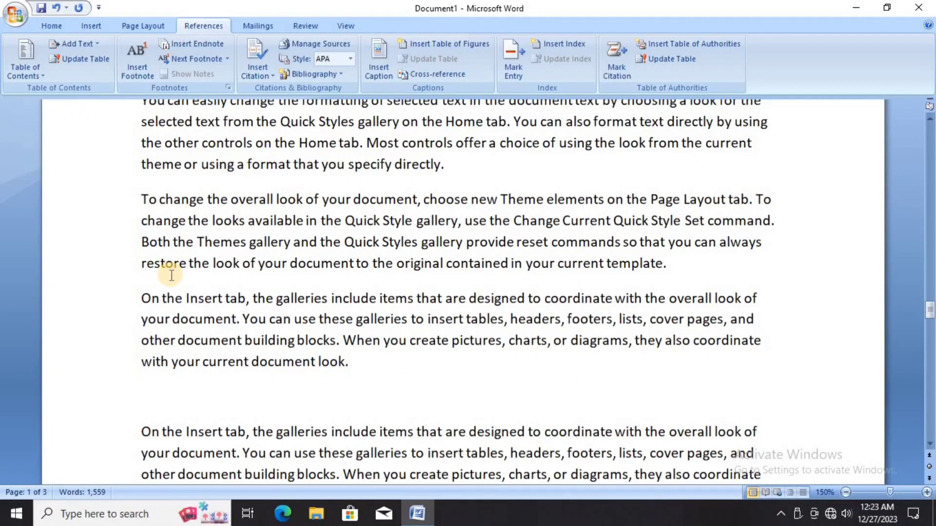
{"action": "scroll", "coordinate": [172, 275], "scroll_direction": "down", "scroll_amount": 6}
{"action": "scroll", "coordinate": [183, 324], "scroll_direction": "up", "scroll_amount": 10}
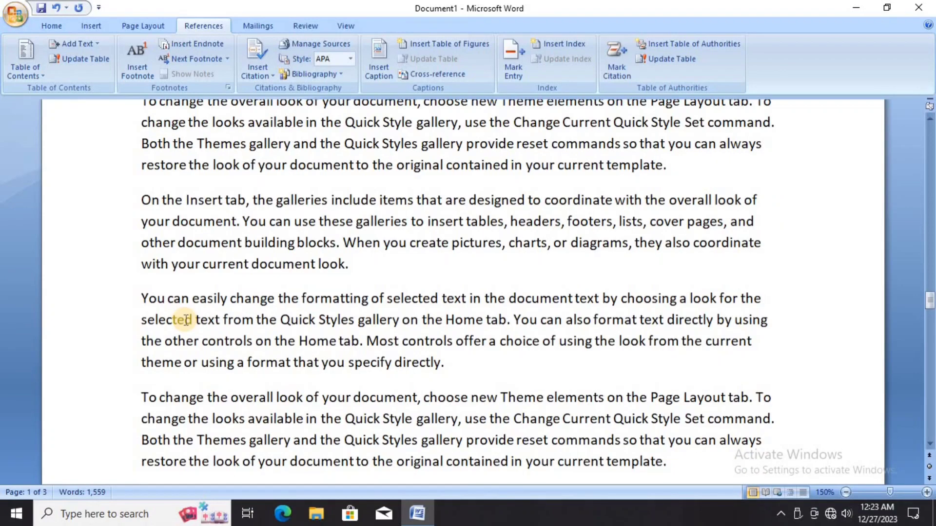
{"action": "scroll", "coordinate": [186, 319], "scroll_direction": "down", "scroll_amount": 3}
{"action": "scroll", "coordinate": [185, 317], "scroll_direction": "up", "scroll_amount": 3}
{"action": "scroll", "coordinate": [186, 322], "scroll_direction": "down", "scroll_amount": 8}
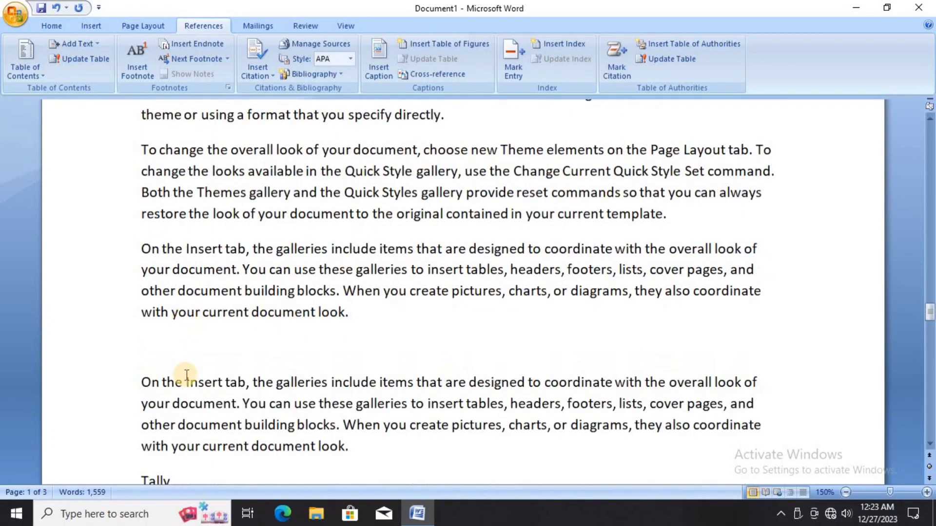
{"action": "scroll", "coordinate": [187, 375], "scroll_direction": "down", "scroll_amount": 6}
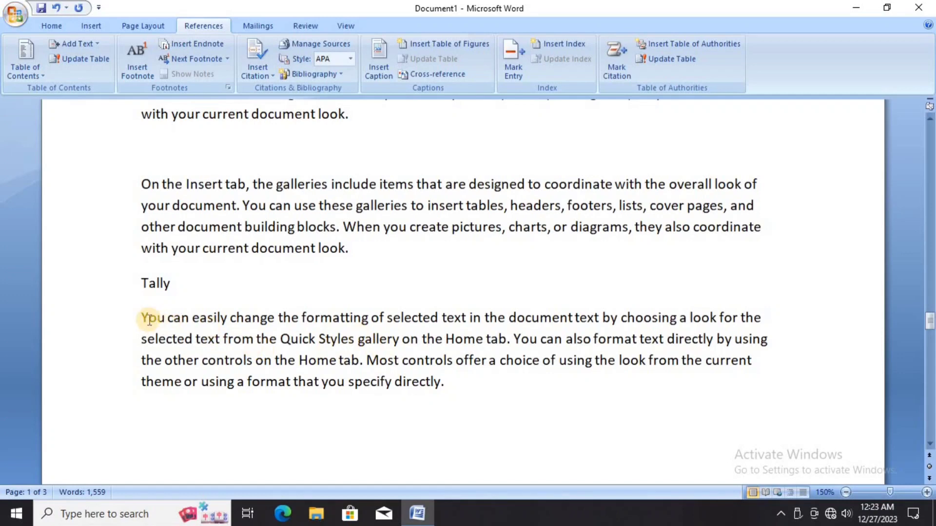
{"action": "left_click", "coordinate": [147, 319]}
{"action": "type", "text": "=rand("}
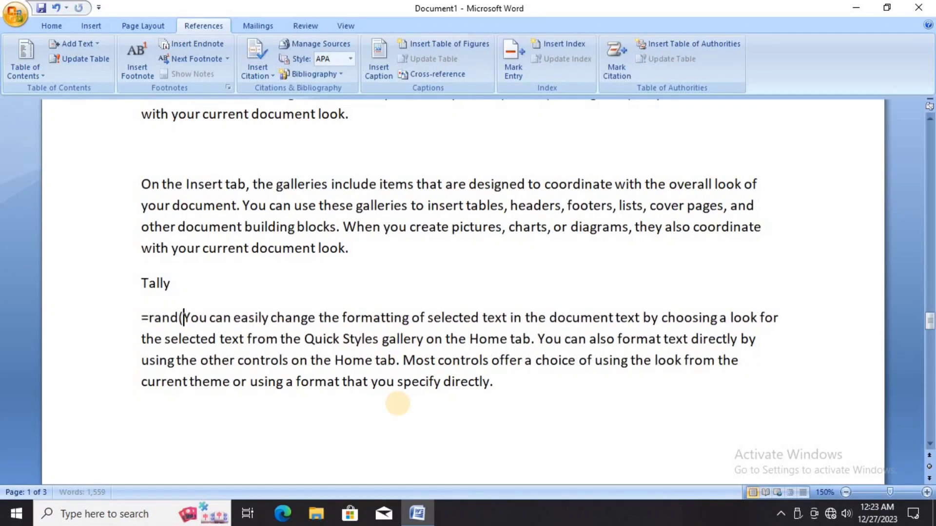
{"action": "type", "text": "5"}
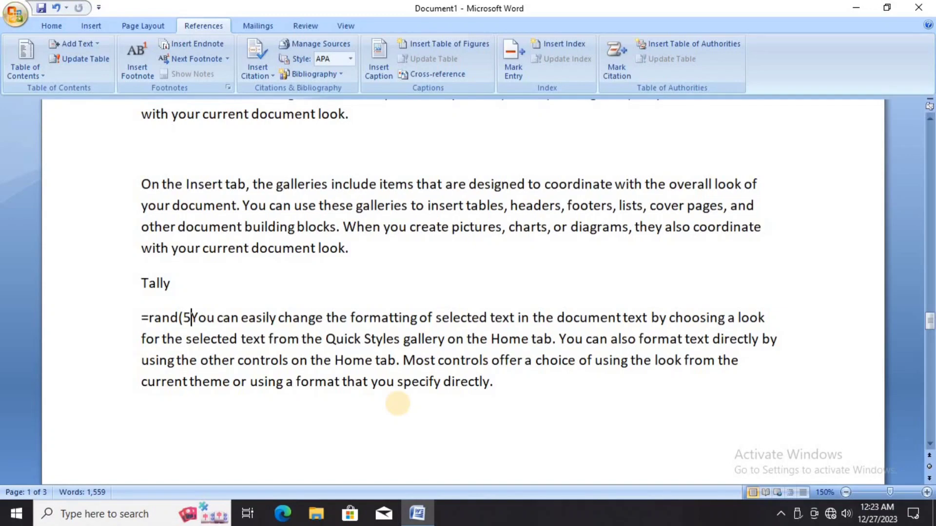
{"action": "type", "text": ")"}
{"action": "key", "text": "Return"}
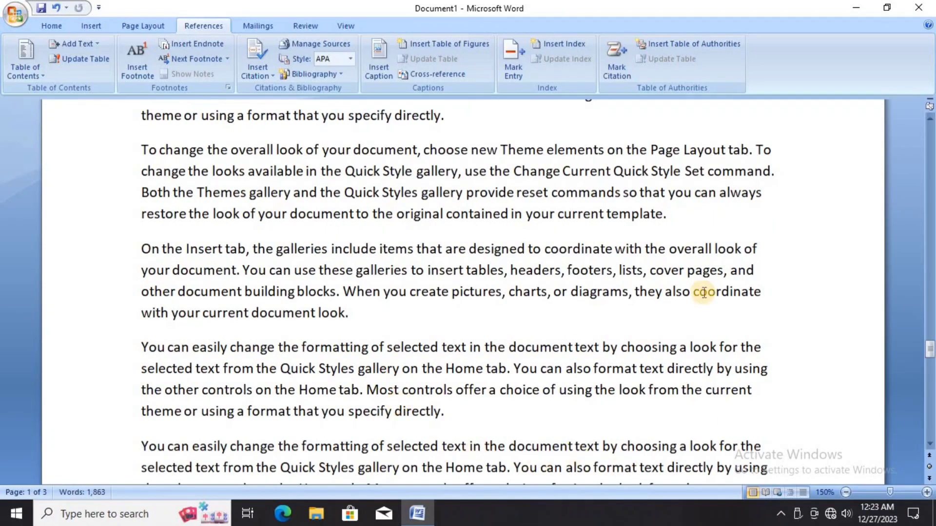
Step: Insert five paragraphs of sample text with =rand(5) directly below the "Keyboard" line
{"action": "scroll", "coordinate": [704, 292], "scroll_direction": "down", "scroll_amount": 15}
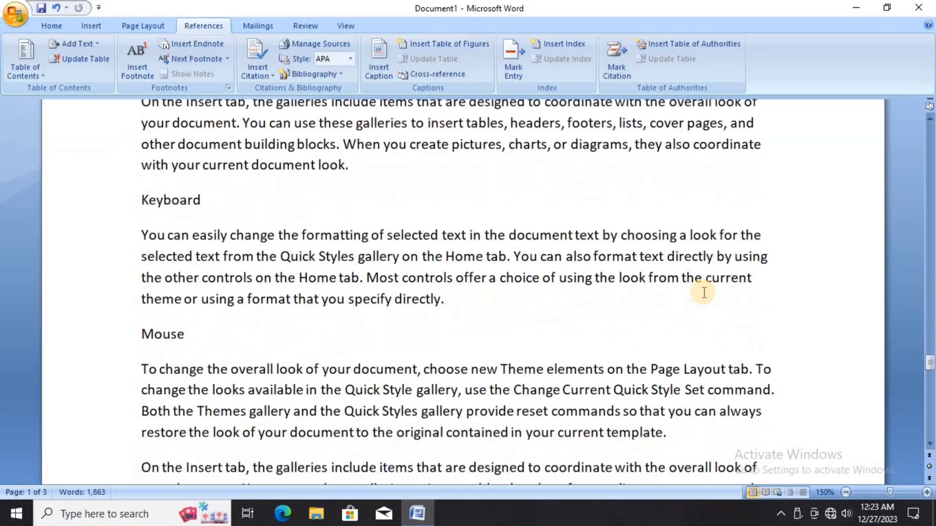
{"action": "scroll", "coordinate": [704, 293], "scroll_direction": "down", "scroll_amount": 20}
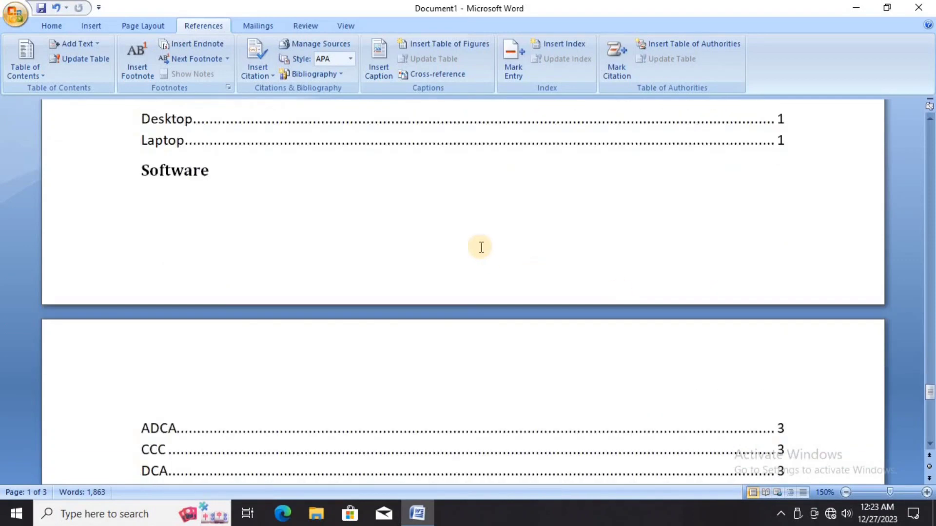
{"action": "scroll", "coordinate": [422, 278], "scroll_direction": "up", "scroll_amount": 15}
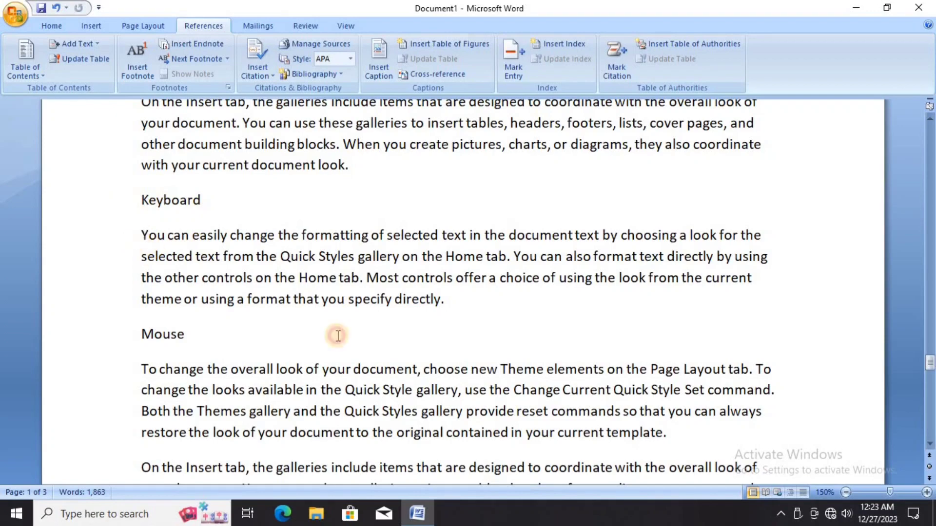
{"action": "type", "text": "=ran"}
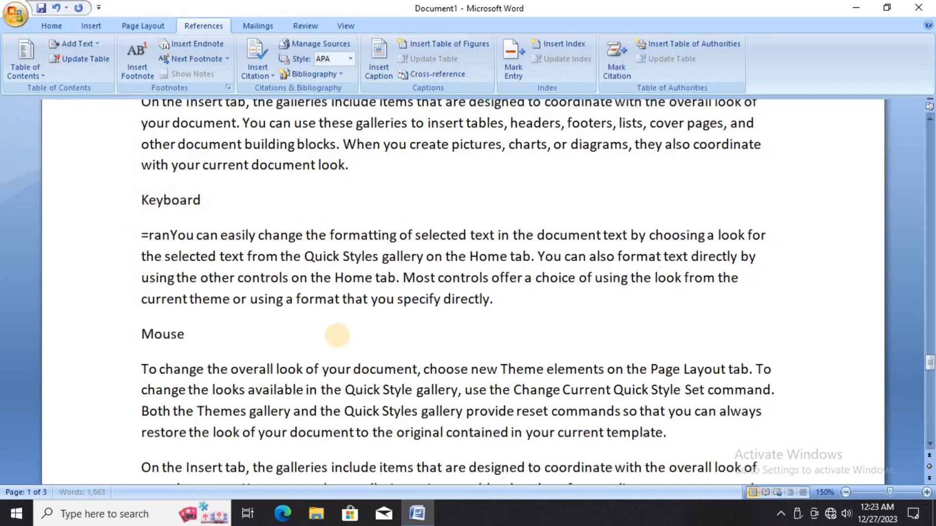
{"action": "type", "text": "d"}
{"action": "type", "text": "(5)"}
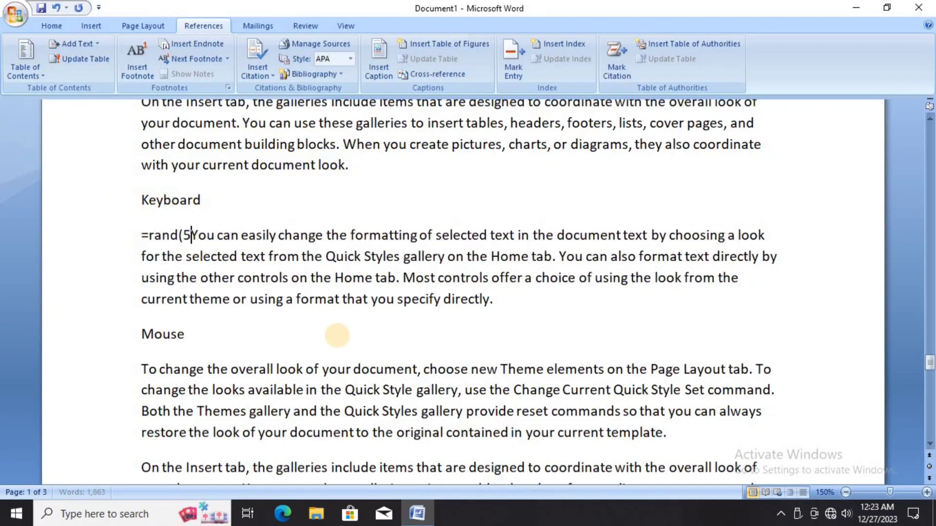
{"action": "key", "text": "Return"}
Step: Update the Computer section of the table of authorities, which holds the Desktop and Laptop entries
{"action": "scroll", "coordinate": [336, 336], "scroll_direction": "down", "scroll_amount": 15}
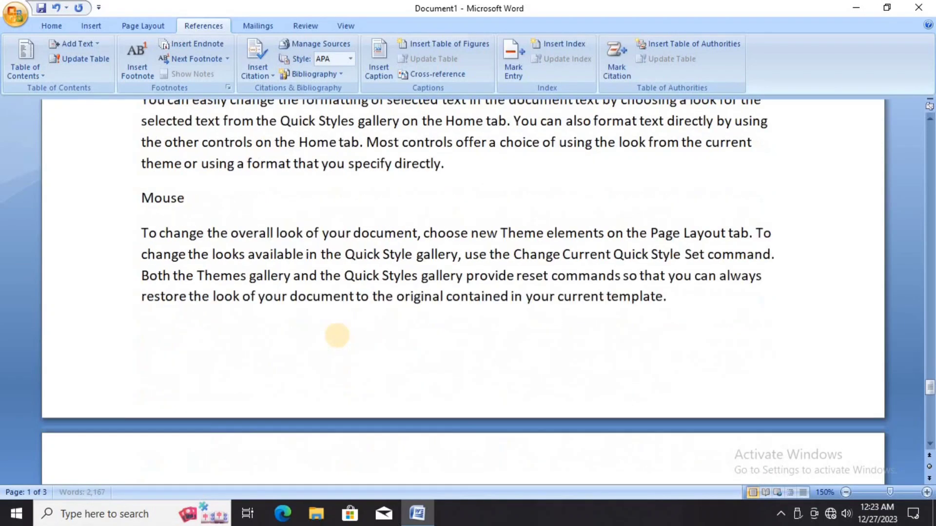
{"action": "scroll", "coordinate": [337, 335], "scroll_direction": "down", "scroll_amount": 3}
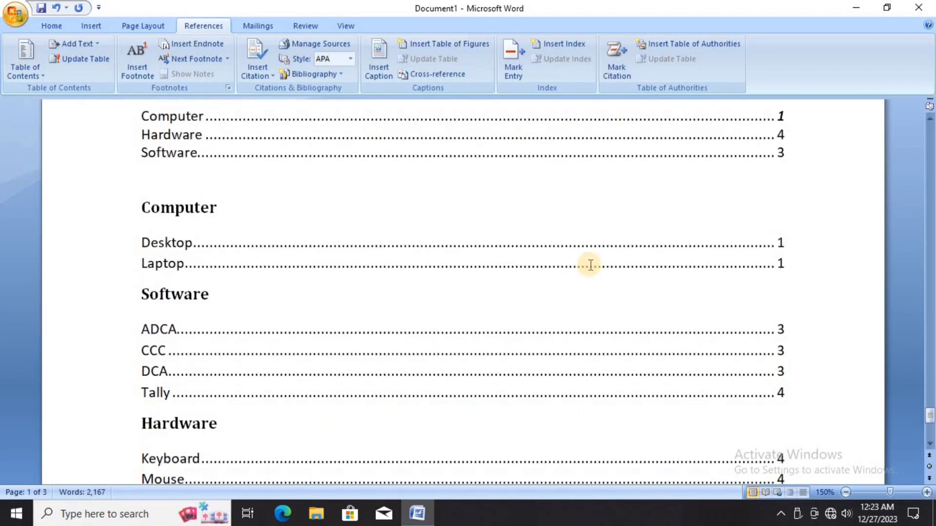
{"action": "scroll", "coordinate": [467, 259], "scroll_direction": "up", "scroll_amount": 2}
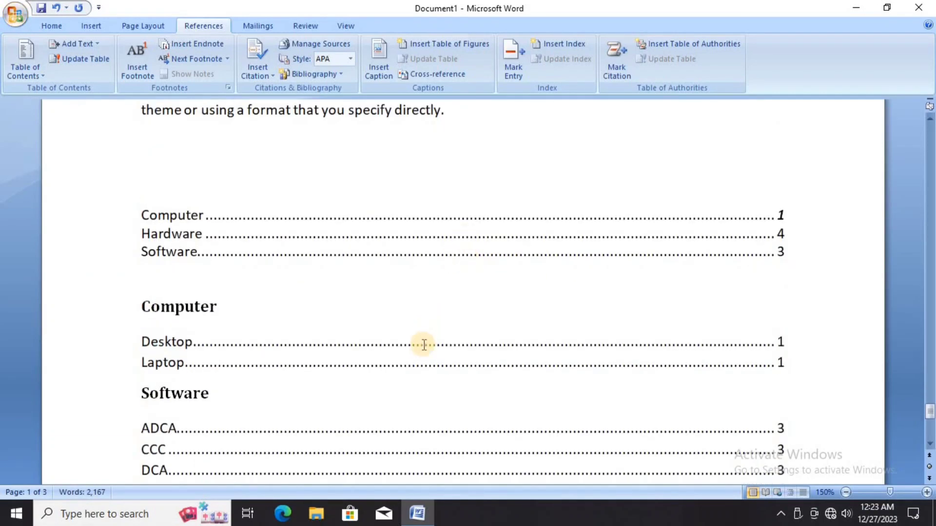
{"action": "left_click", "coordinate": [420, 344]}
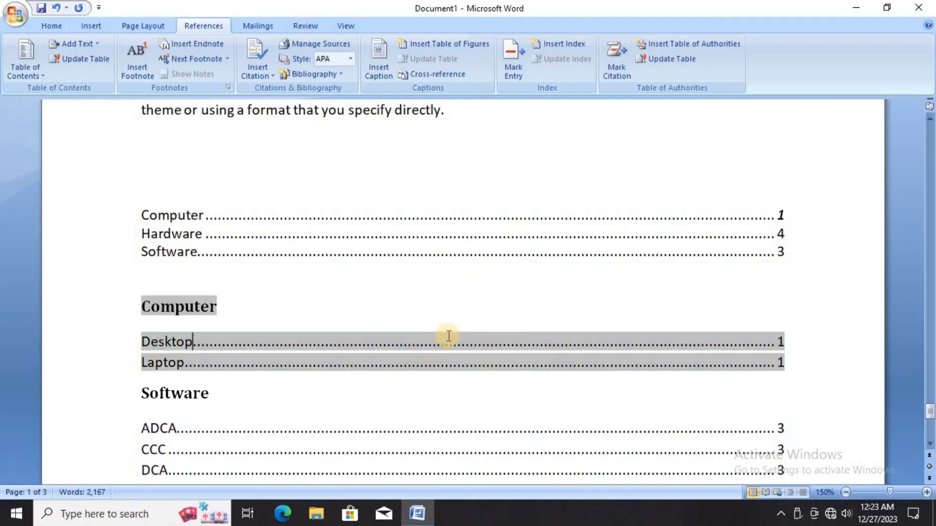
{"action": "left_click", "coordinate": [667, 65]}
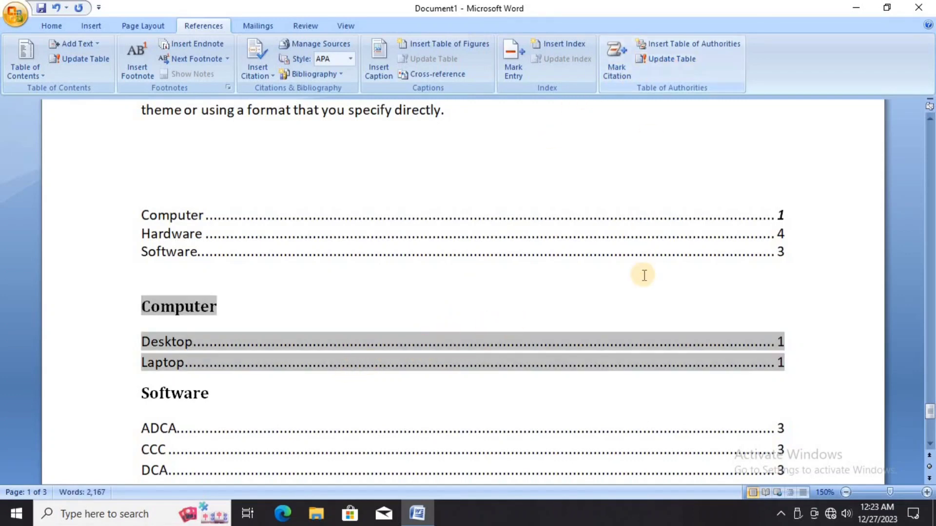
Step: Update the Software section of the table of authorities again after the added sample text
{"action": "scroll", "coordinate": [643, 275], "scroll_direction": "down", "scroll_amount": 2}
{"action": "scroll", "coordinate": [644, 275], "scroll_direction": "down", "scroll_amount": 1}
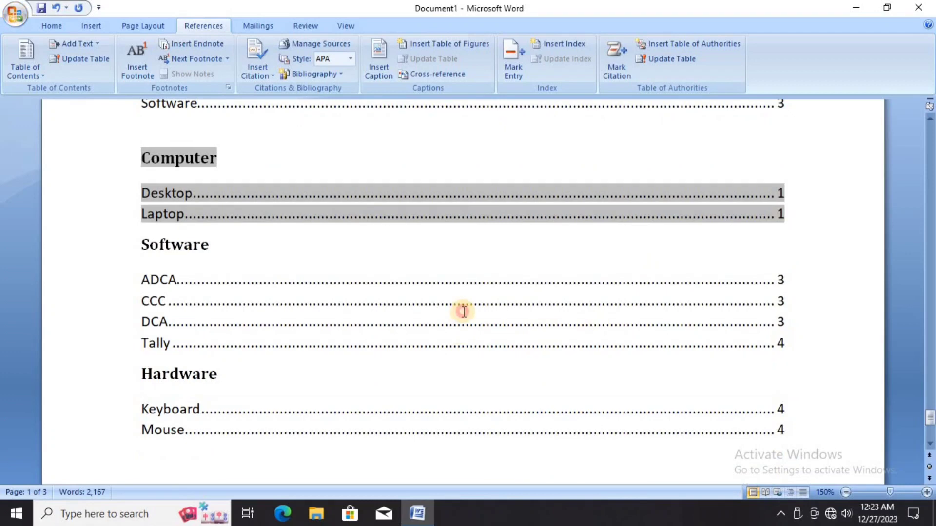
{"action": "left_click", "coordinate": [460, 311]}
{"action": "left_click", "coordinate": [673, 61]}
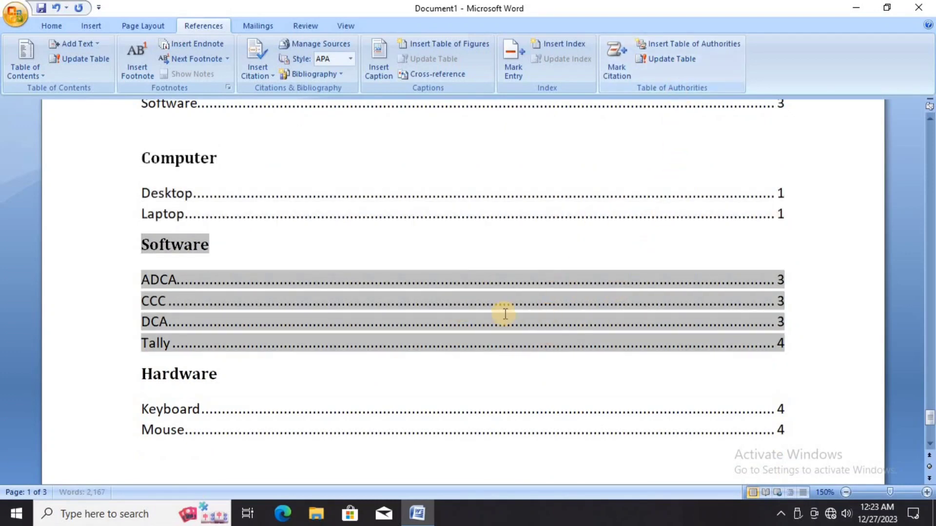
Step: Update the Hardware section of the table of authorities, which holds the Keyboard and Mouse entries
{"action": "scroll", "coordinate": [488, 312], "scroll_direction": "down", "scroll_amount": 2}
{"action": "left_click", "coordinate": [468, 319]}
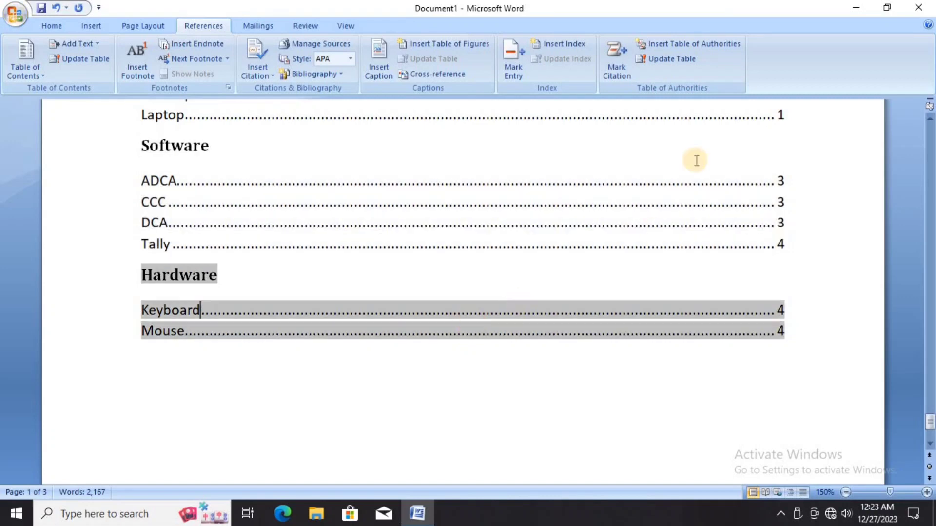
{"action": "left_click", "coordinate": [675, 60]}
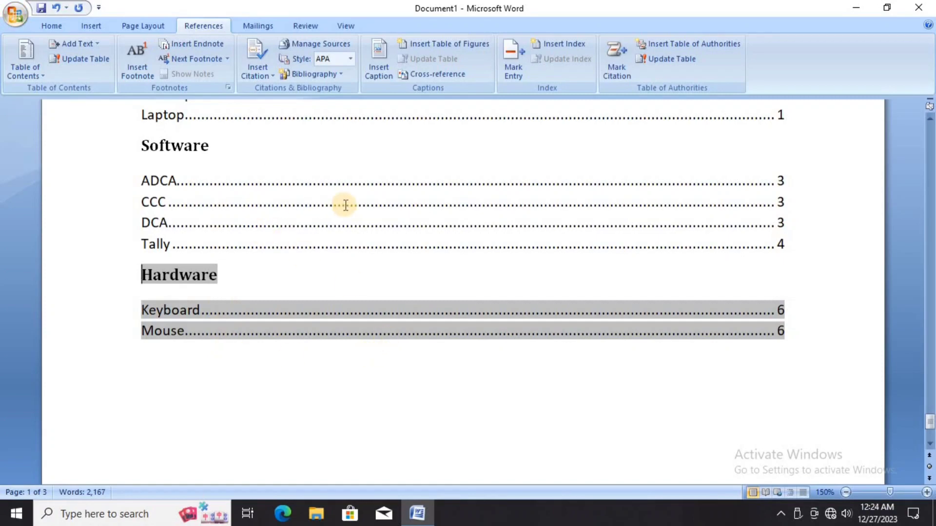
Step: Close the Word 2007 document without saving the changes
{"action": "scroll", "coordinate": [355, 280], "scroll_direction": "up", "scroll_amount": 3}
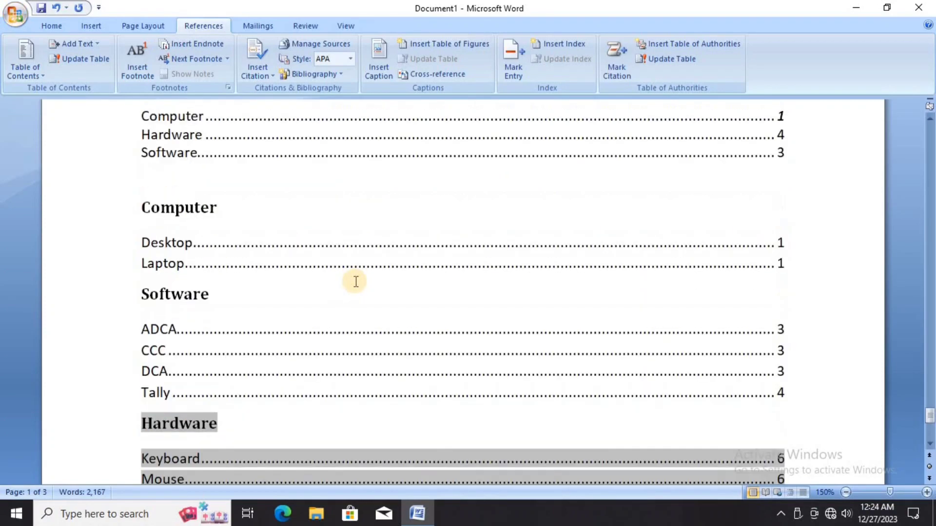
{"action": "scroll", "coordinate": [356, 281], "scroll_direction": "up", "scroll_amount": 12}
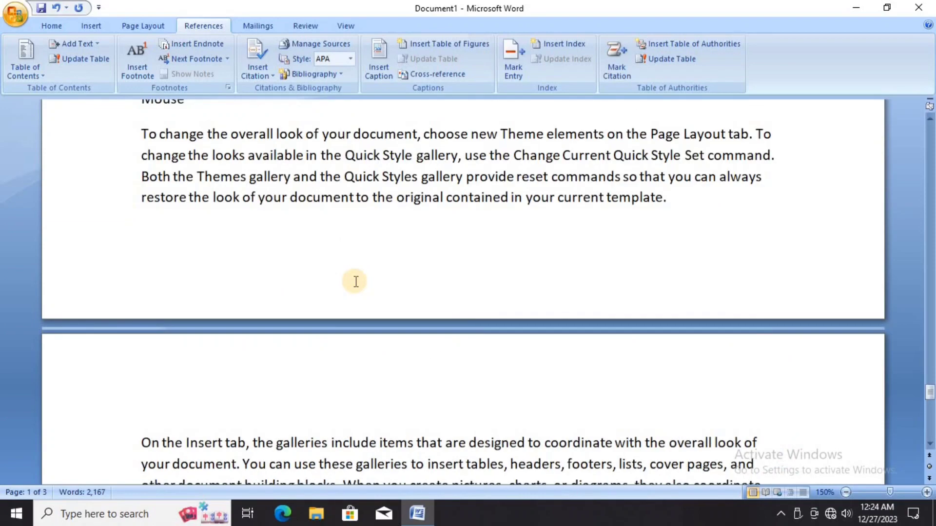
{"action": "scroll", "coordinate": [356, 281], "scroll_direction": "up", "scroll_amount": 3}
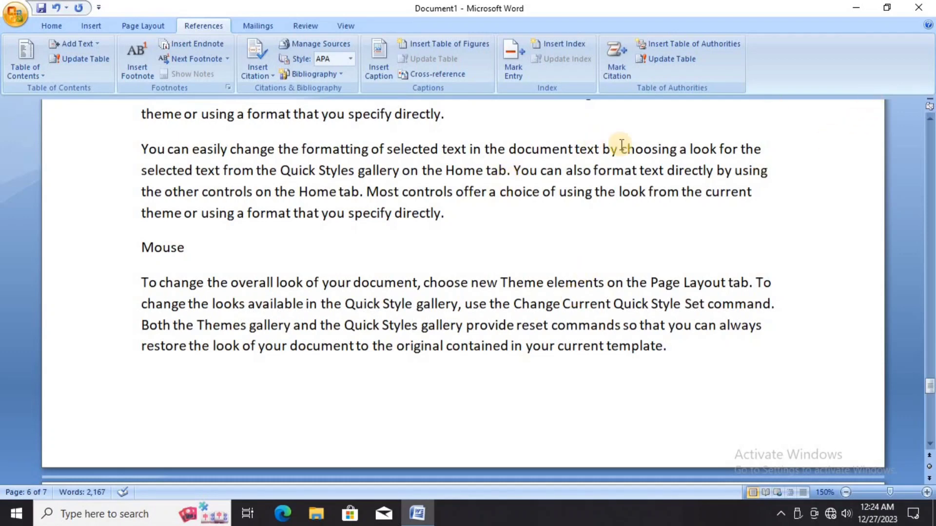
{"action": "left_click", "coordinate": [919, 11]}
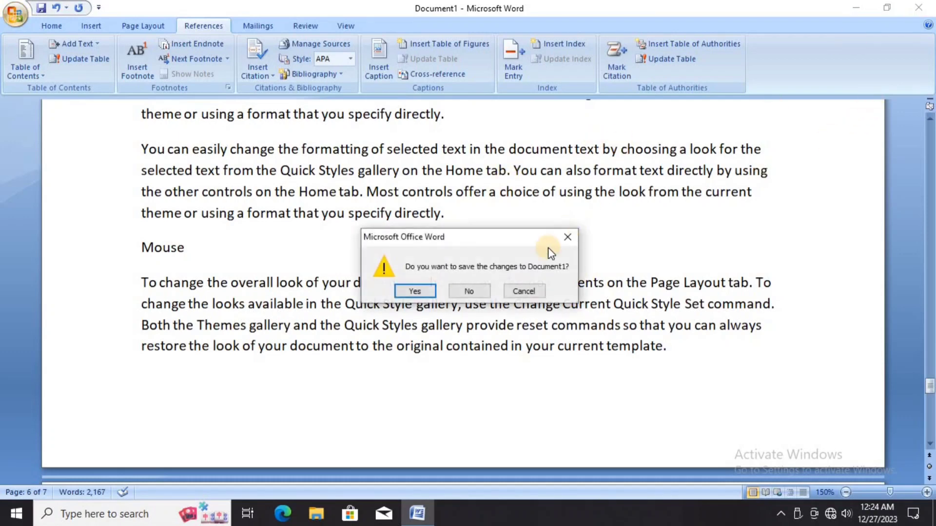
{"action": "left_click", "coordinate": [467, 292]}
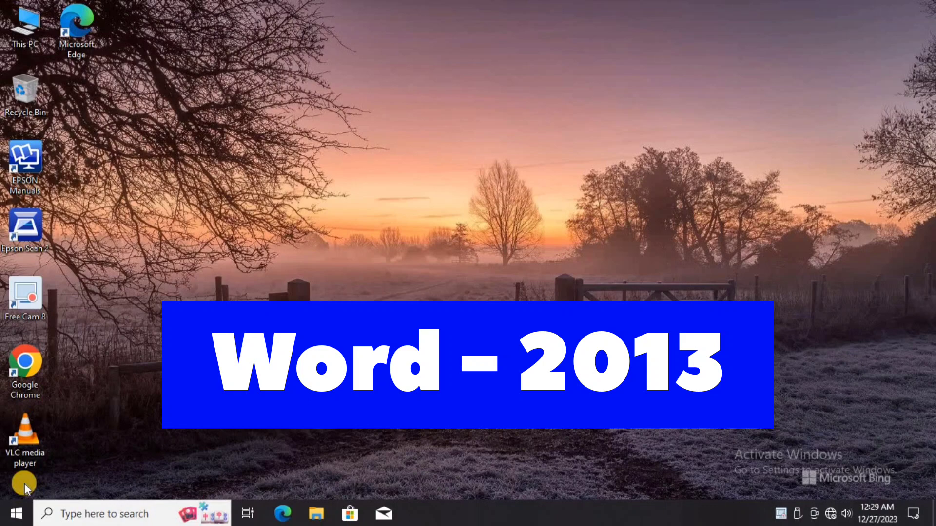
Step: Open Word 2013 from the desktop, maximize its window and create a blank document
{"action": "key", "text": "super"}
{"action": "type", "text": "wor"}
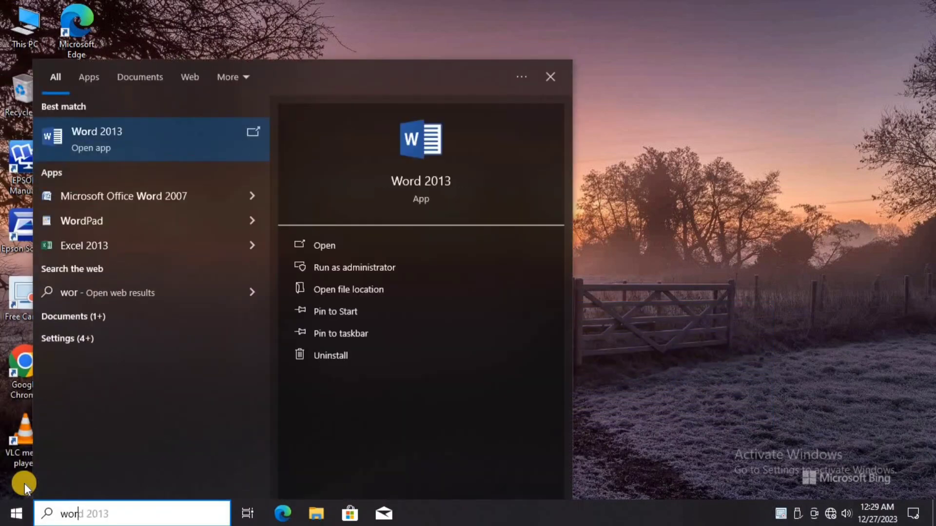
{"action": "left_click", "coordinate": [103, 138]}
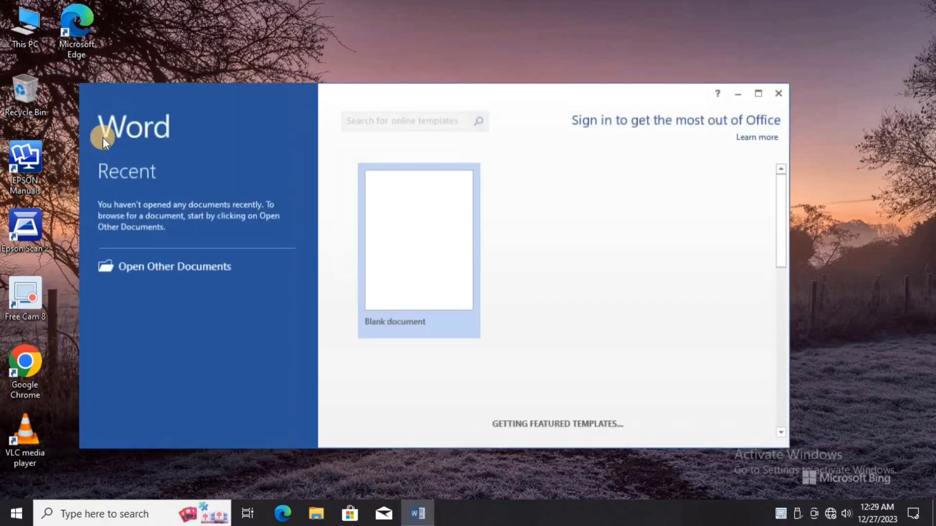
{"action": "left_click", "coordinate": [788, 92]}
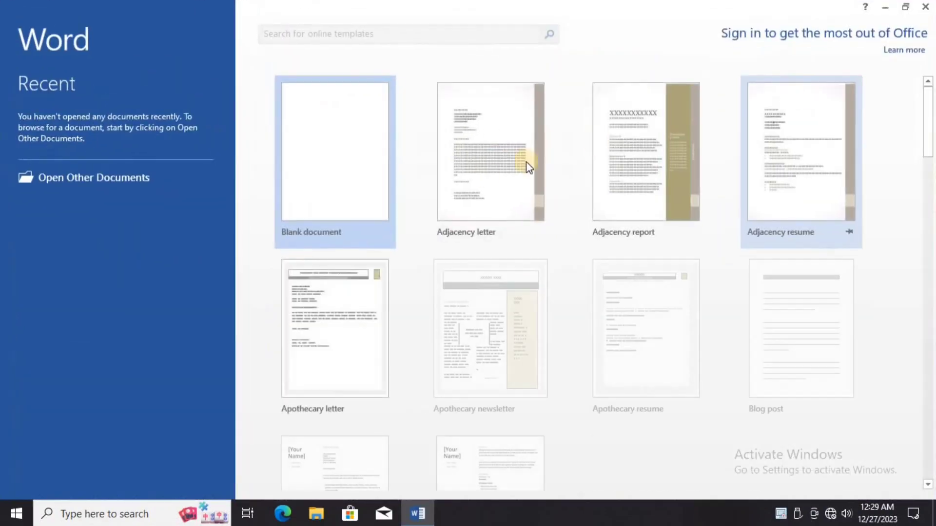
{"action": "left_click", "coordinate": [332, 174]}
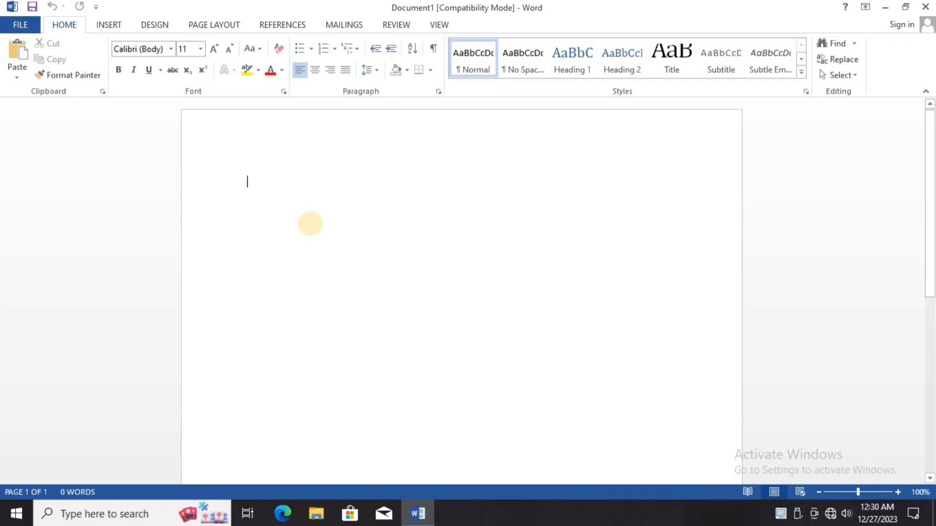
Step: Enter the heading "Computer", insert five paragraphs of sample text with =rand(5) below it, and end with a page break
{"action": "type", "text": "Computer"}
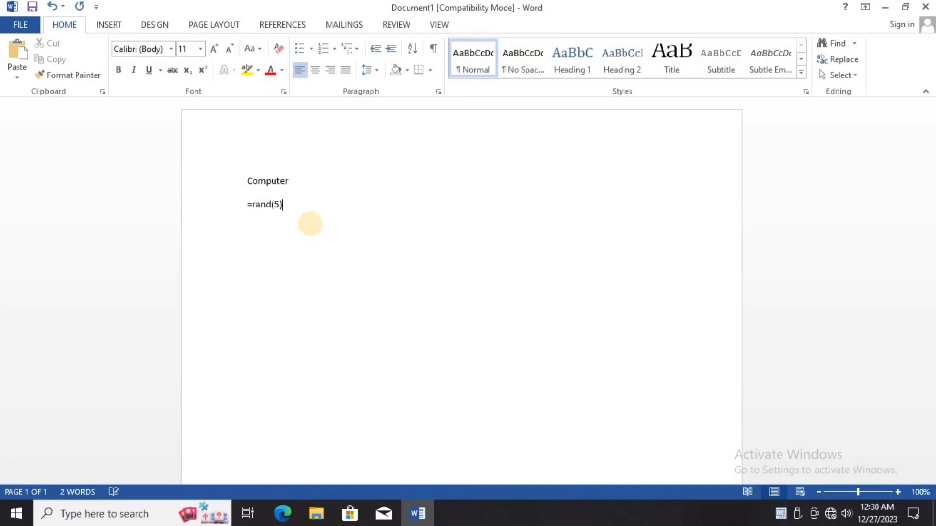
{"action": "key", "text": "Return"}
{"action": "key", "text": "ctrl+Return"}
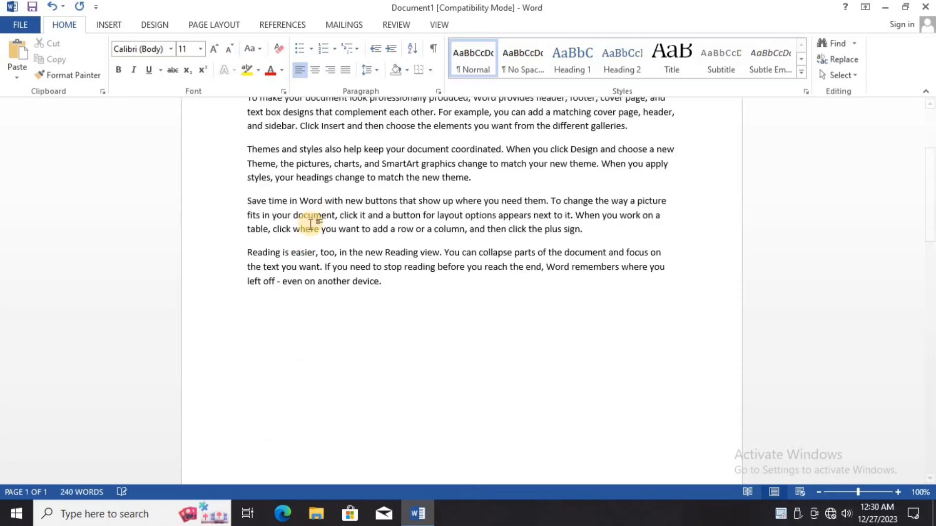
Step: Enter the heading "Software" on the second page and insert five paragraphs of sample text with =rand(5) below it
{"action": "type", "text": "sof"}
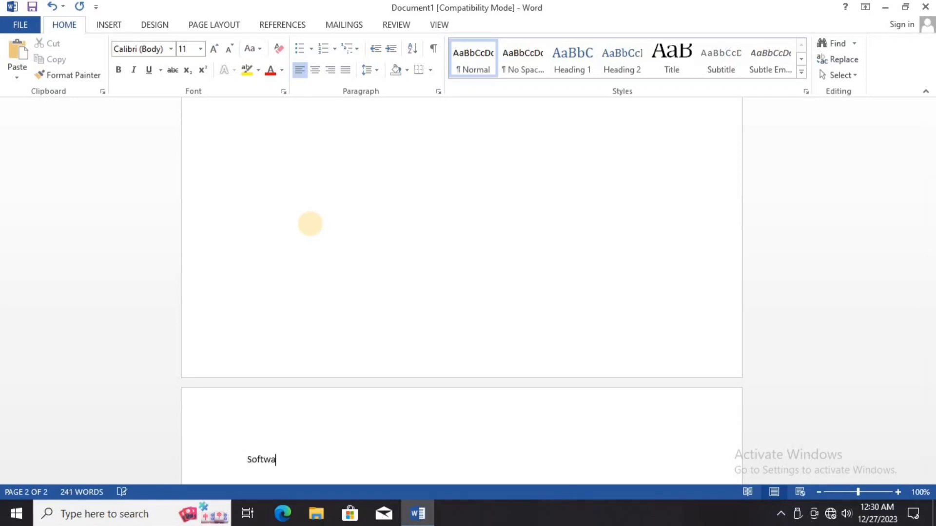
{"action": "key", "text": "Return"}
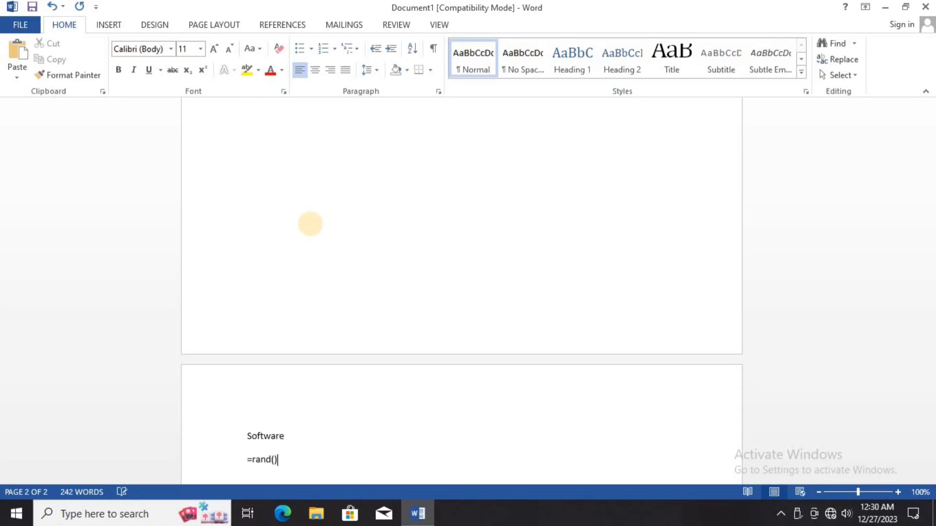
{"action": "type", "text": "=rand(5)"}
{"action": "key", "text": "Return"}
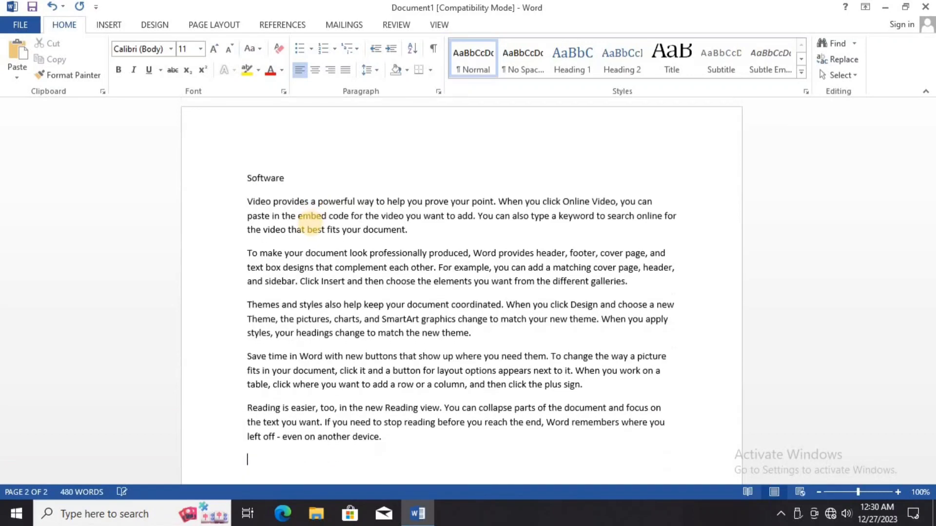
Step: Mark the "Computer" heading on the first page as a main index entry with a bold and italic page number
{"action": "scroll", "coordinate": [310, 130], "scroll_direction": "up", "scroll_amount": 8}
{"action": "scroll", "coordinate": [311, 128], "scroll_direction": "up", "scroll_amount": 10}
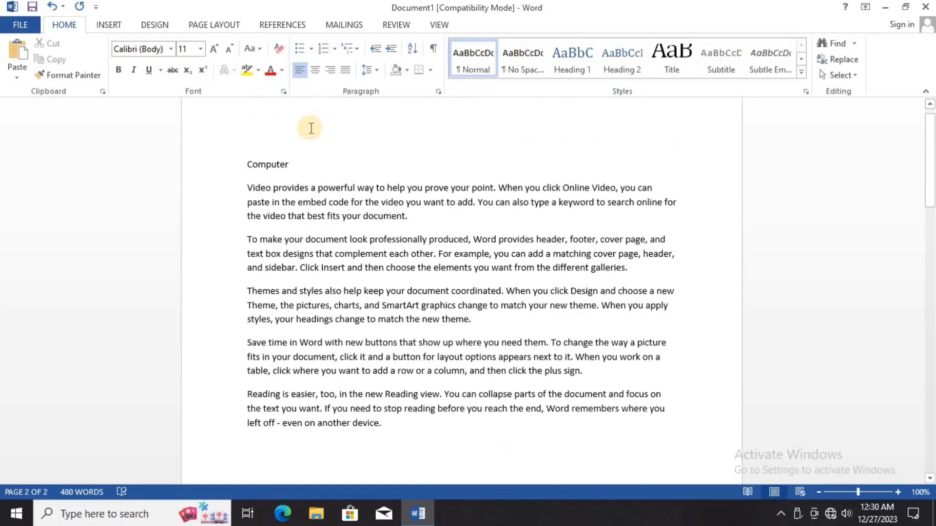
{"action": "left_click", "coordinate": [237, 22]}
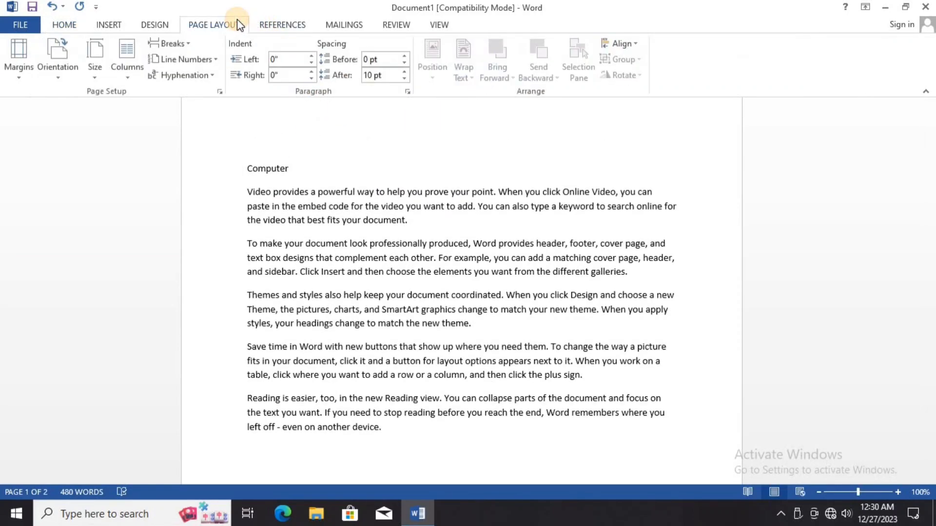
{"action": "left_click", "coordinate": [283, 24]}
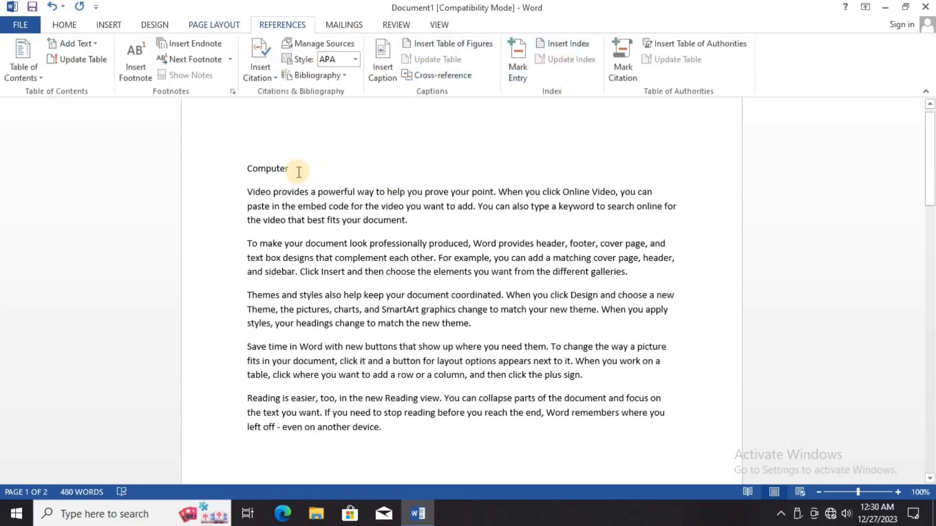
{"action": "left_click_drag", "start_coordinate": [286, 169], "coordinate": [244, 170]}
{"action": "left_click", "coordinate": [518, 66]}
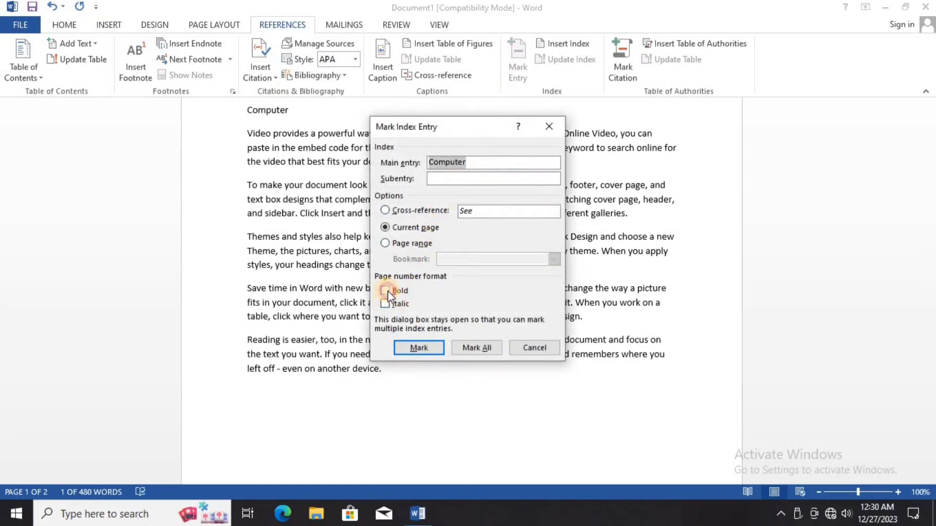
{"action": "left_click", "coordinate": [386, 290]}
{"action": "left_click", "coordinate": [386, 303]}
{"action": "left_click", "coordinate": [407, 347]}
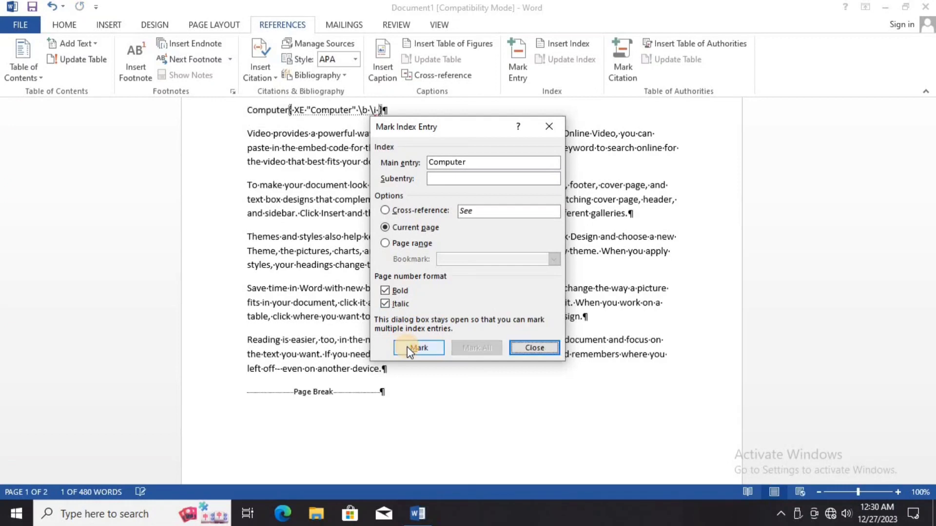
{"action": "key", "text": "Escape"}
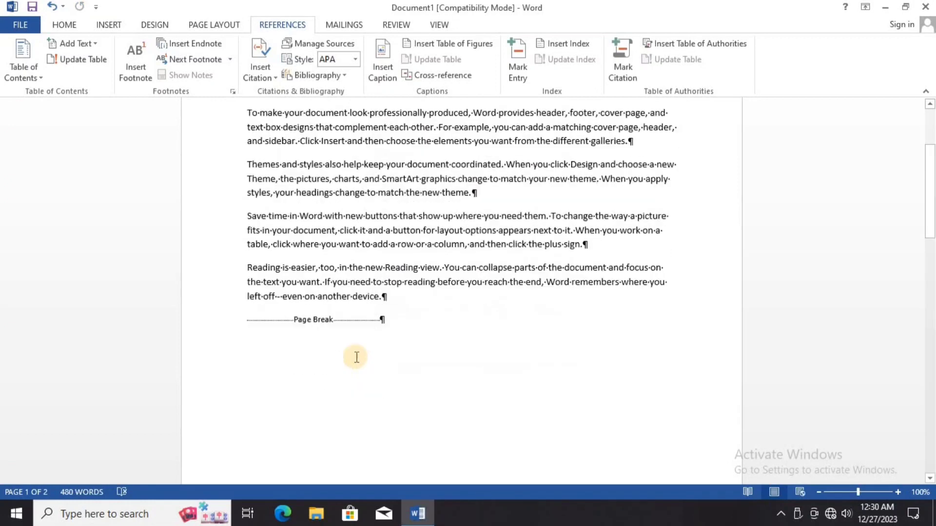
Step: Mark the "Software" heading on the second page as a main index entry and hide the formatting marks
{"action": "scroll", "coordinate": [356, 358], "scroll_direction": "down", "scroll_amount": 15}
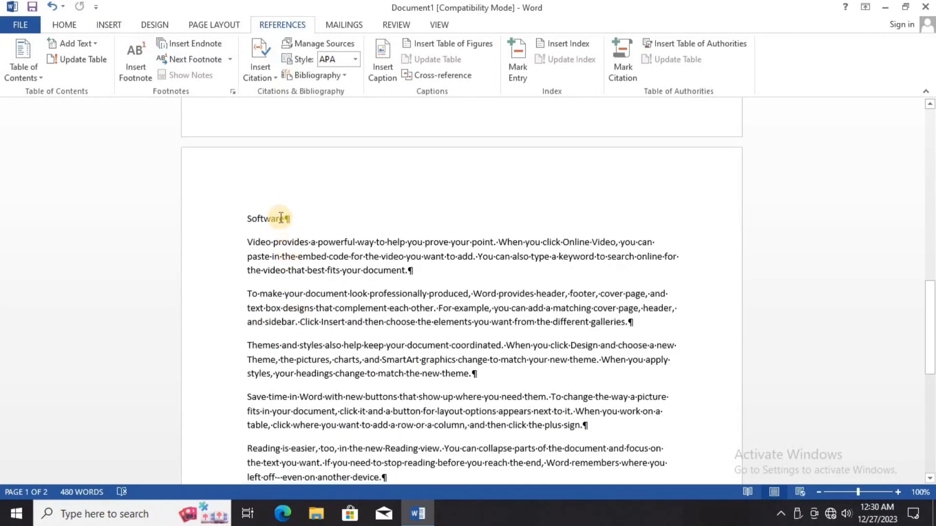
{"action": "double_click", "coordinate": [283, 218]}
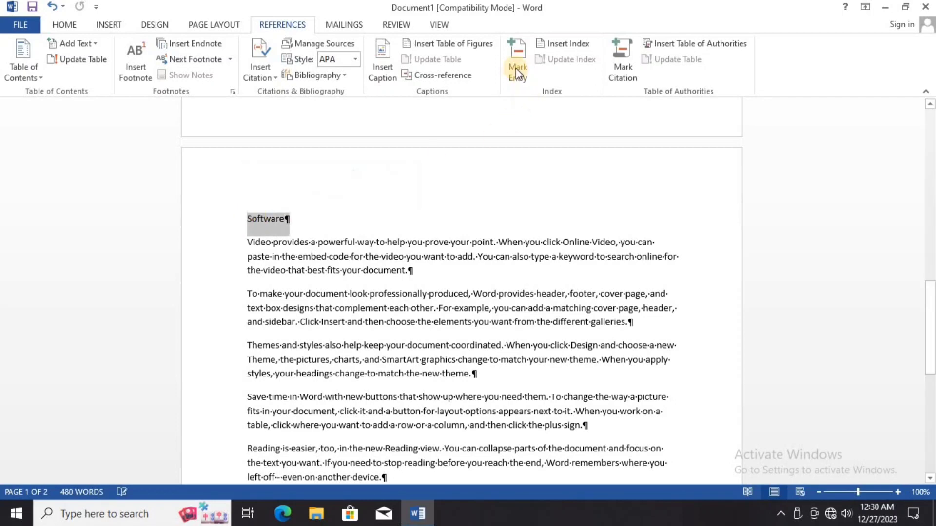
{"action": "left_click", "coordinate": [515, 68]}
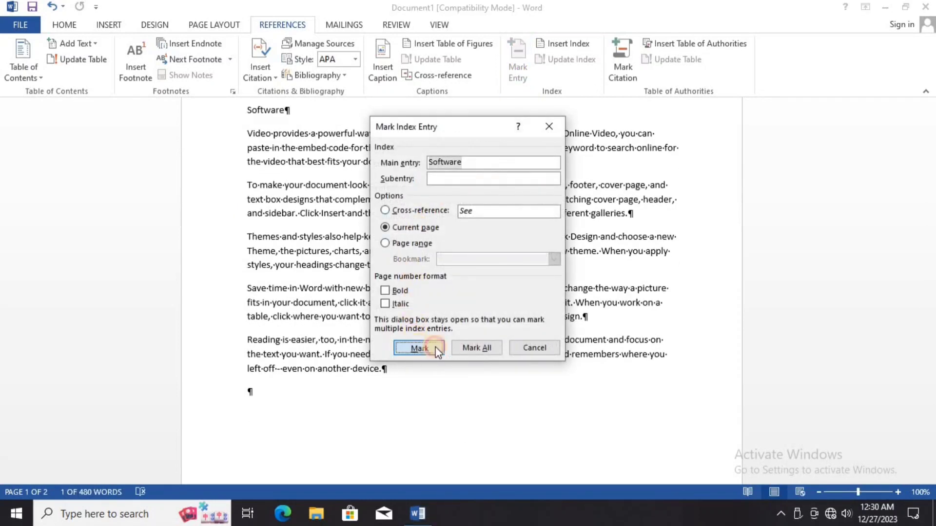
{"action": "left_click", "coordinate": [423, 347]}
{"action": "left_click", "coordinate": [528, 349]}
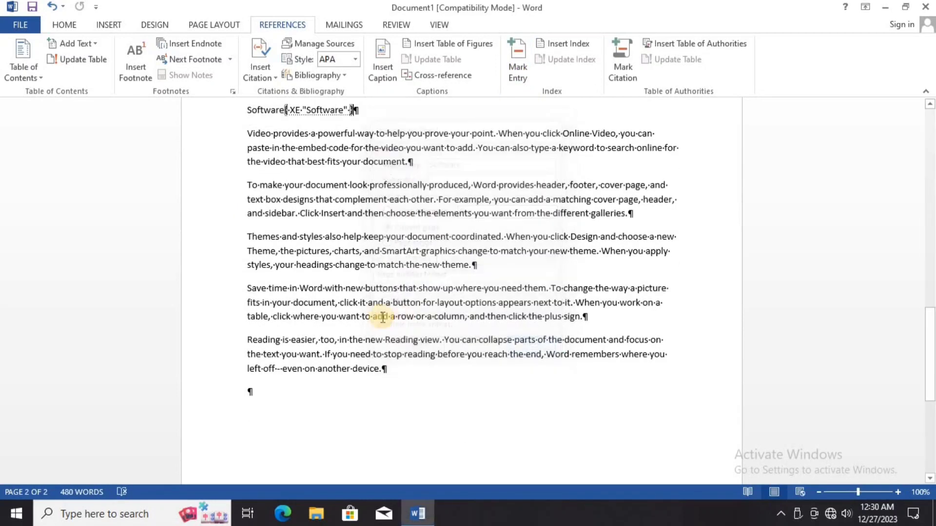
{"action": "left_click", "coordinate": [70, 24]}
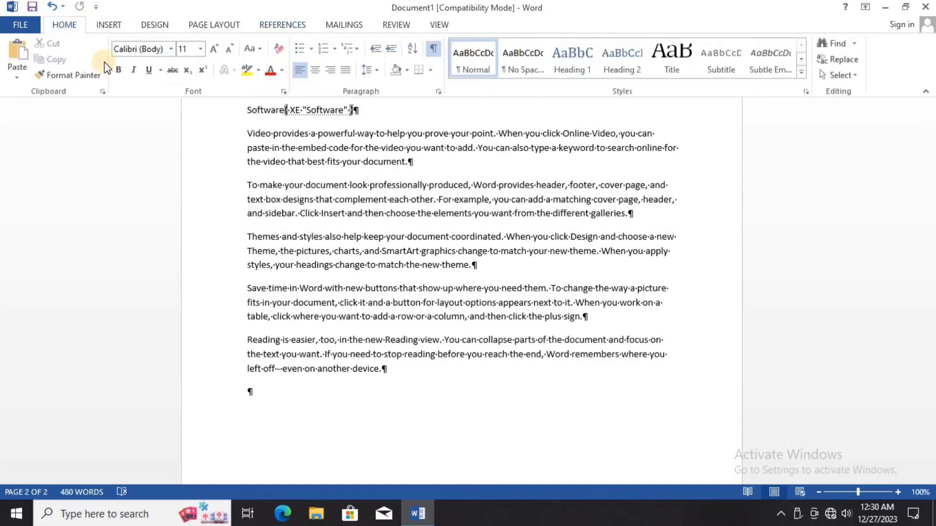
{"action": "left_click", "coordinate": [431, 53]}
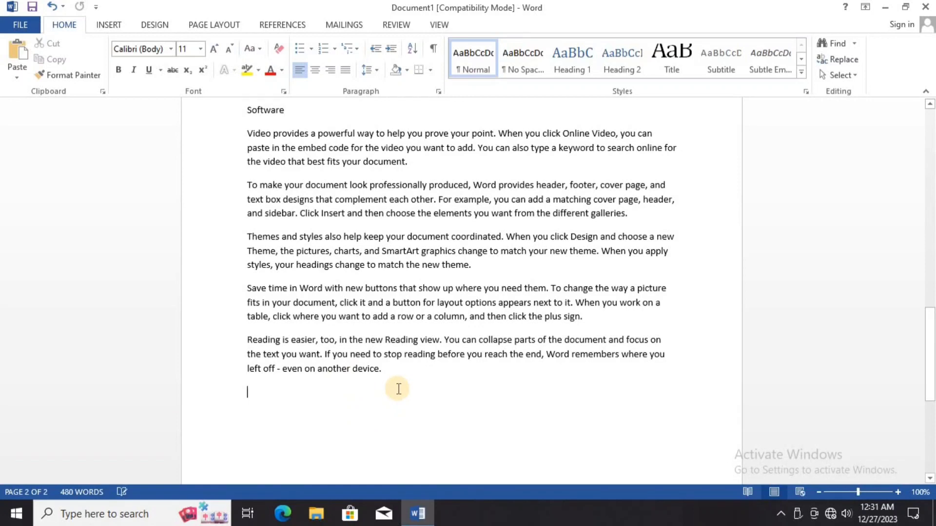
Step: Insert an indented two-column index with the From template format on a new line below the Software text
{"action": "key", "text": "Return"}
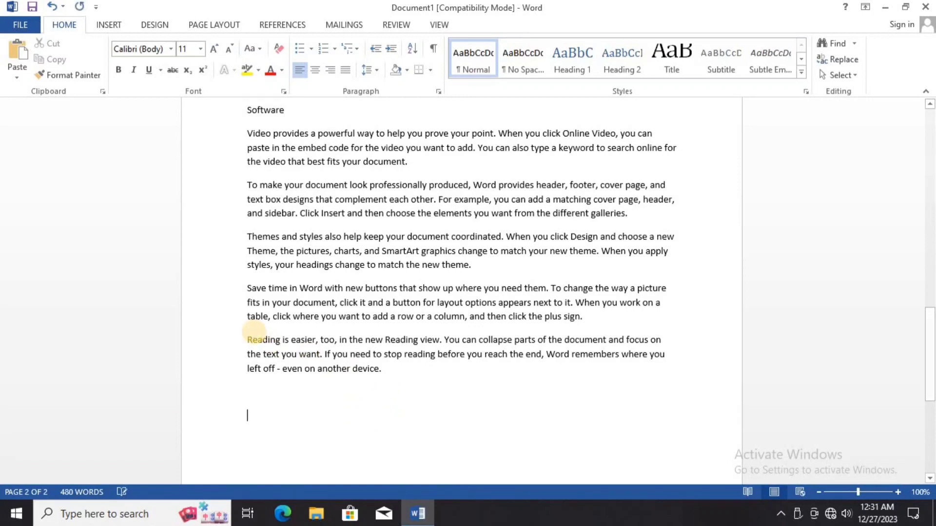
{"action": "left_click", "coordinate": [308, 25]}
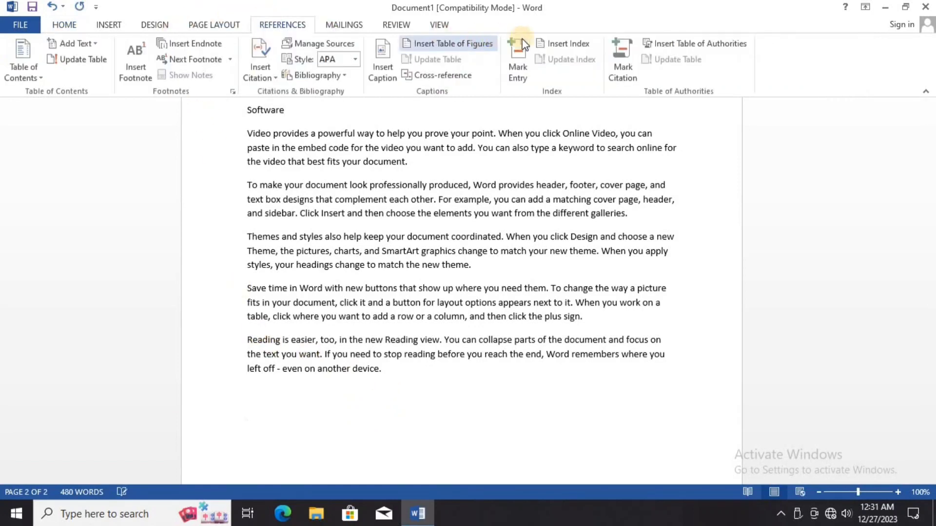
{"action": "left_click", "coordinate": [550, 45]}
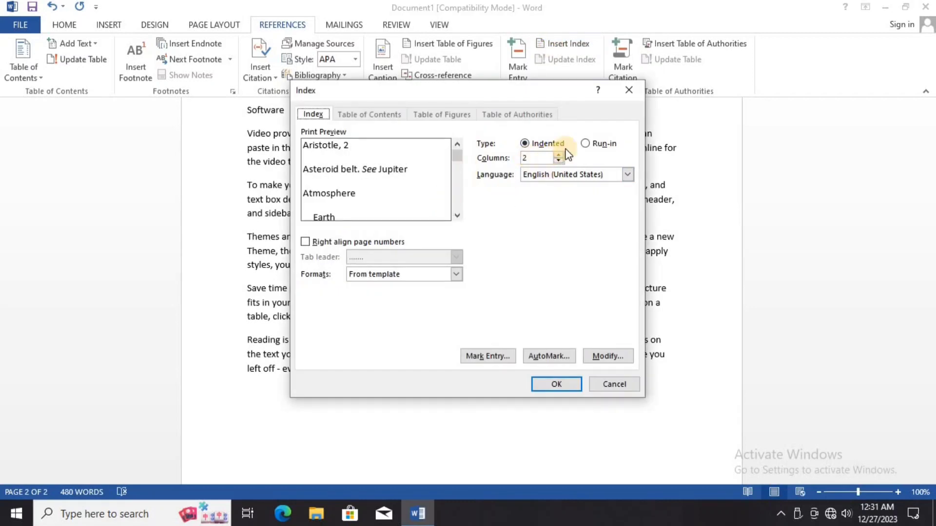
{"action": "left_click", "coordinate": [549, 385]}
{"action": "scroll", "coordinate": [388, 410], "scroll_direction": "down", "scroll_amount": 1}
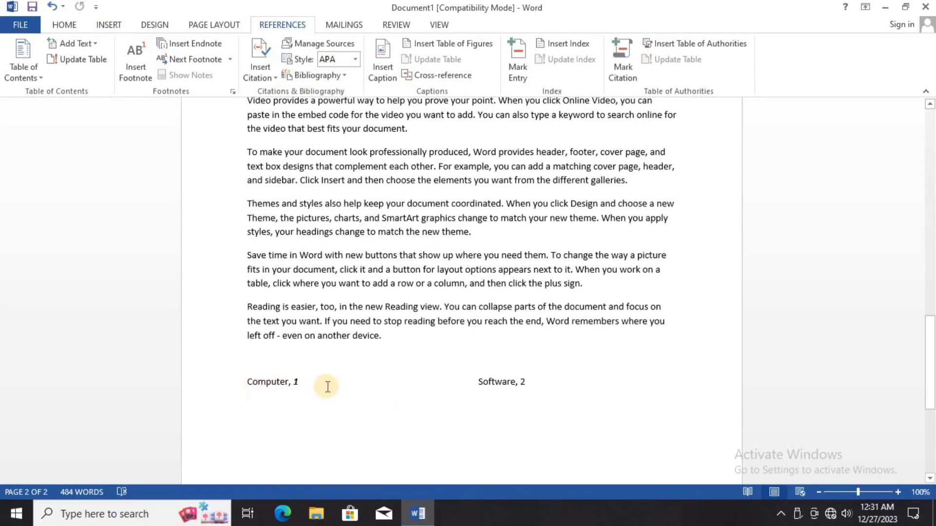
Step: Insert 15 paragraphs of sample text with =rand(15) on a new line after the Computer text on the first page
{"action": "scroll", "coordinate": [342, 283], "scroll_direction": "up", "scroll_amount": 4}
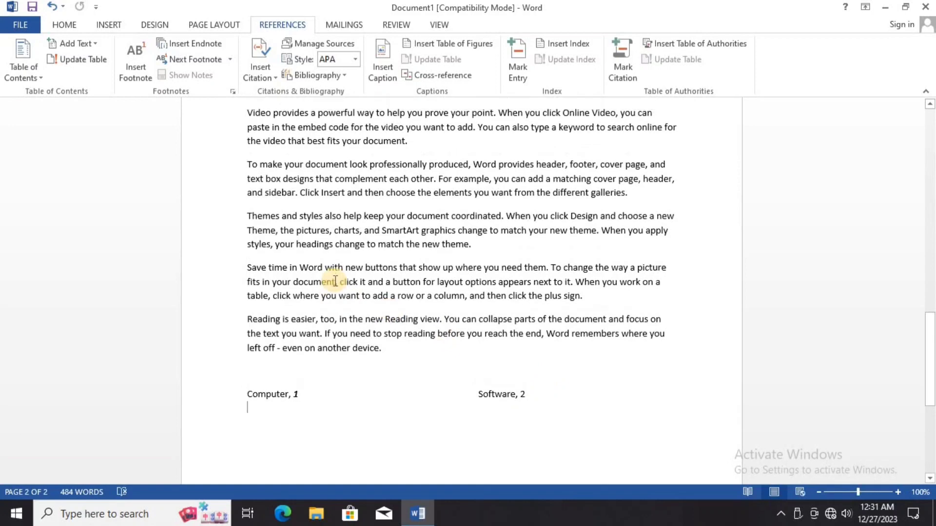
{"action": "scroll", "coordinate": [257, 203], "scroll_direction": "up", "scroll_amount": 10}
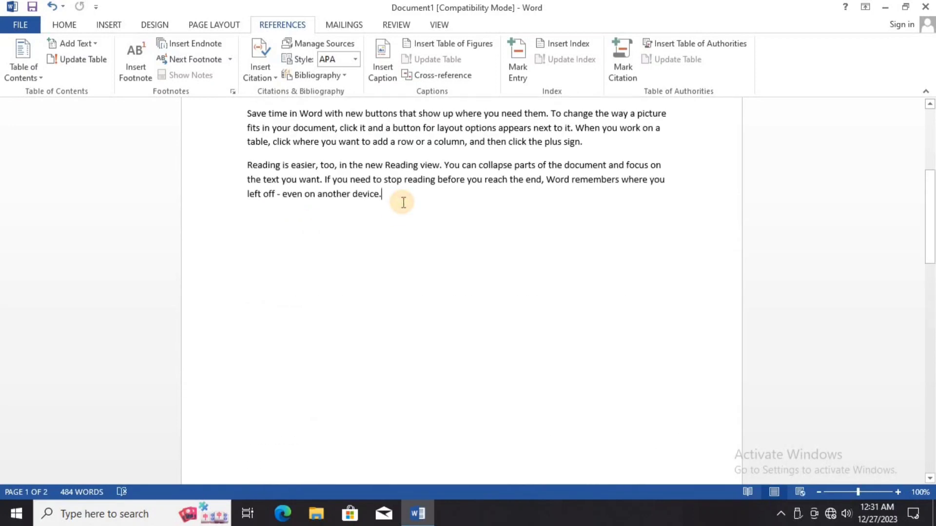
{"action": "key", "text": "Return"}
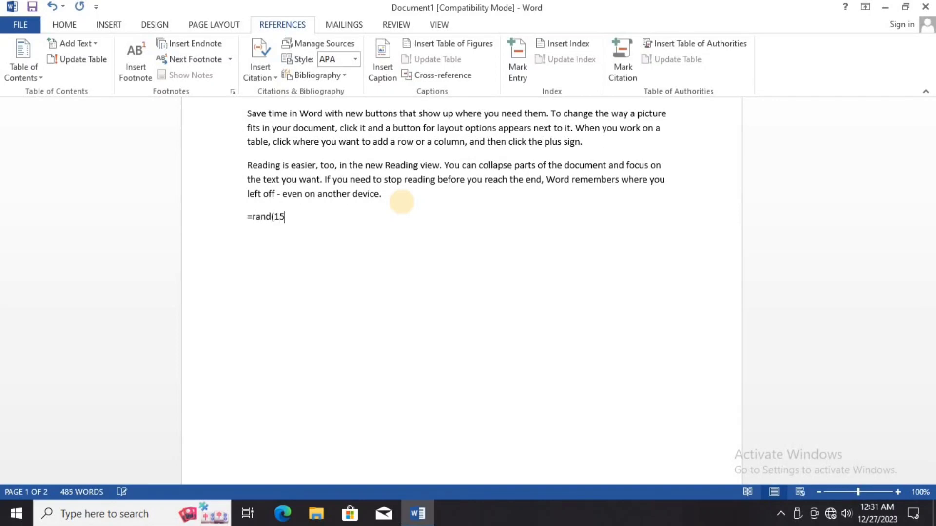
{"action": "type", "text": "=rand(15)"}
{"action": "key", "text": "Return"}
Step: Update the index below the Software text to refresh its page numbers
{"action": "scroll", "coordinate": [341, 242], "scroll_direction": "up", "scroll_amount": 5}
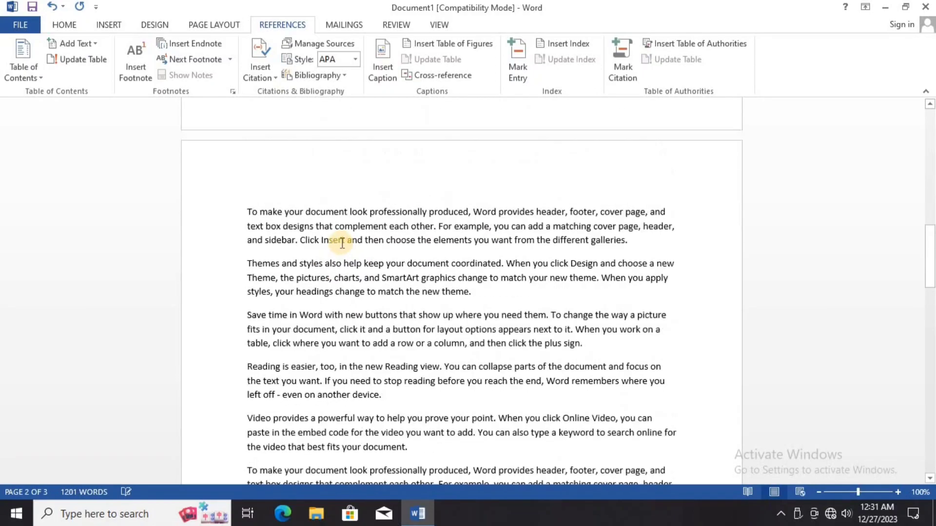
{"action": "scroll", "coordinate": [341, 243], "scroll_direction": "down", "scroll_amount": 15}
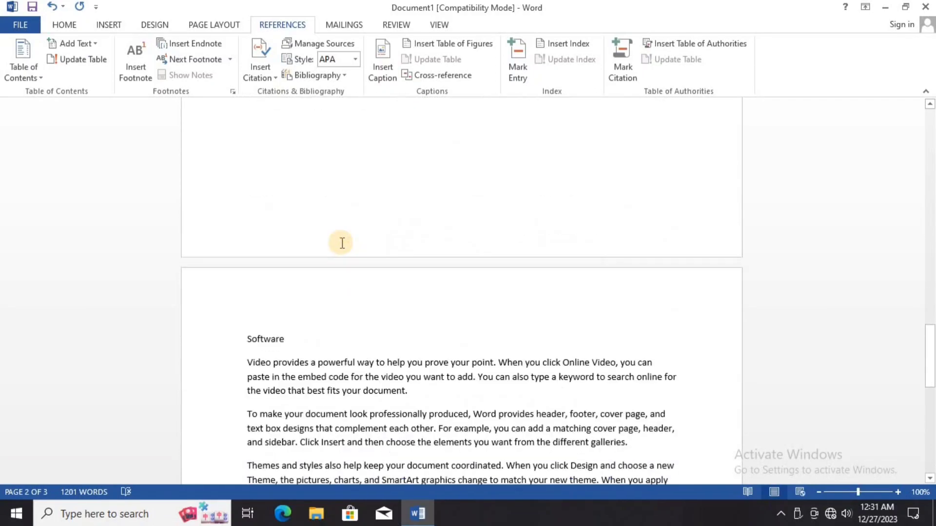
{"action": "scroll", "coordinate": [307, 223], "scroll_direction": "down", "scroll_amount": 3}
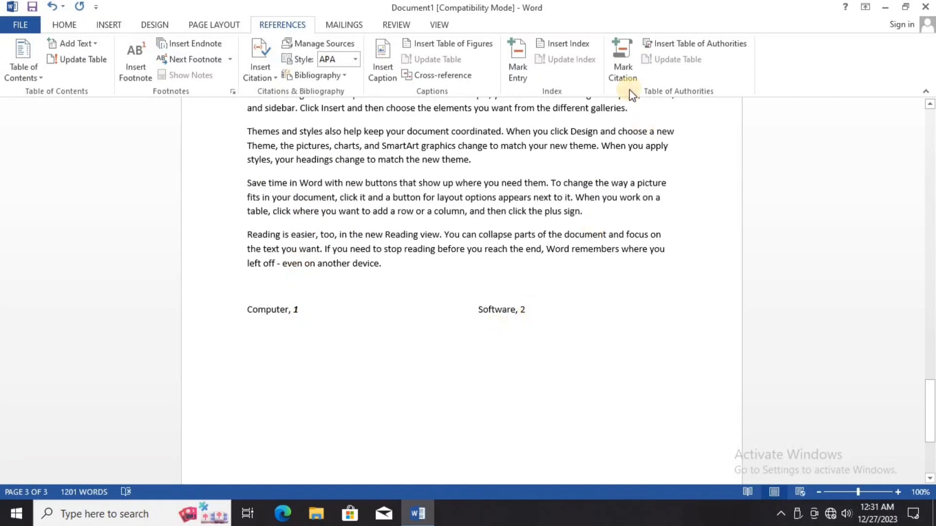
{"action": "left_click", "coordinate": [495, 310]}
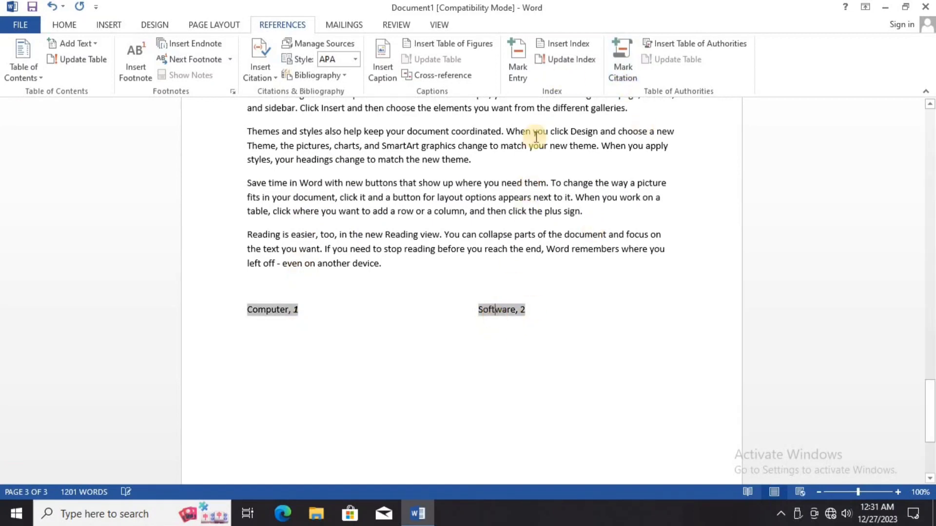
{"action": "left_click", "coordinate": [558, 59]}
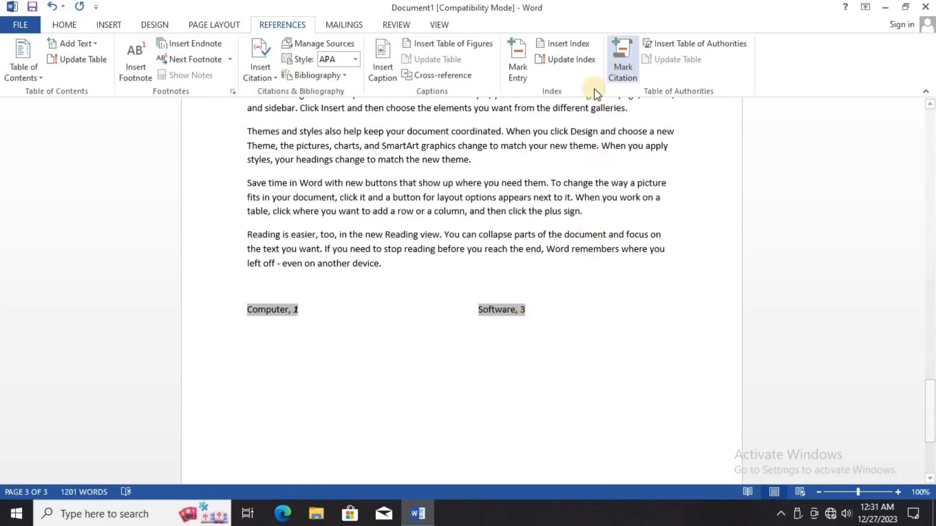
Step: Rename citation category 8 to "Computer" through the Mark Citation command
{"action": "scroll", "coordinate": [335, 247], "scroll_direction": "up", "scroll_amount": 4}
{"action": "scroll", "coordinate": [336, 247], "scroll_direction": "down", "scroll_amount": 4}
{"action": "scroll", "coordinate": [340, 247], "scroll_direction": "up", "scroll_amount": 5}
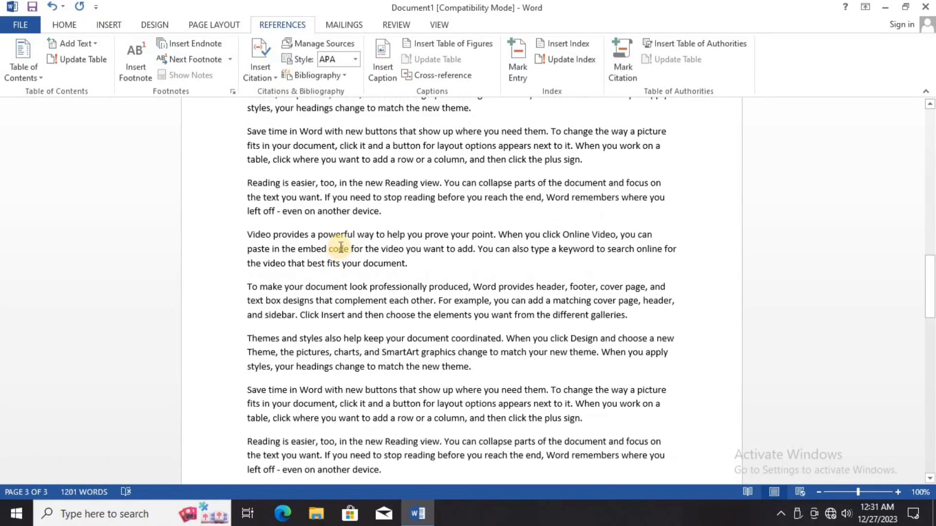
{"action": "scroll", "coordinate": [340, 247], "scroll_direction": "up", "scroll_amount": 15}
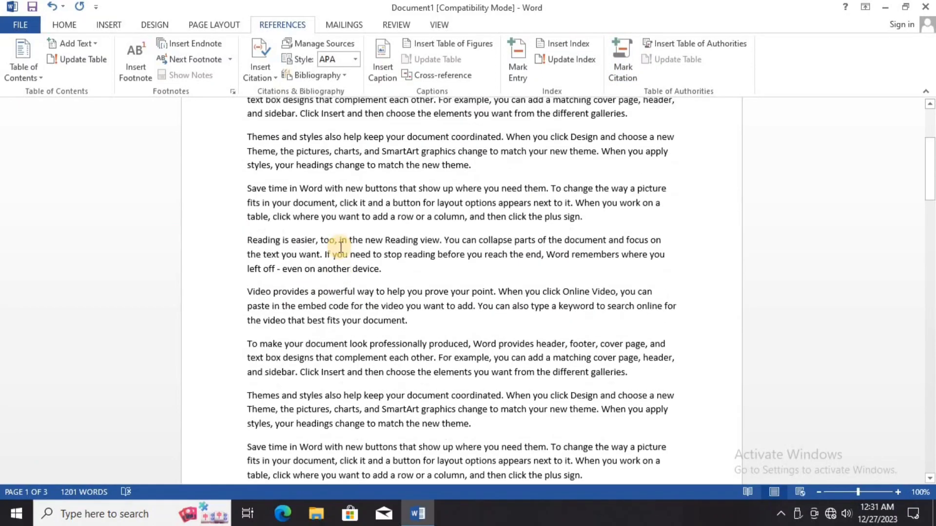
{"action": "scroll", "coordinate": [340, 247], "scroll_direction": "up", "scroll_amount": 3}
{"action": "left_click", "coordinate": [621, 64]}
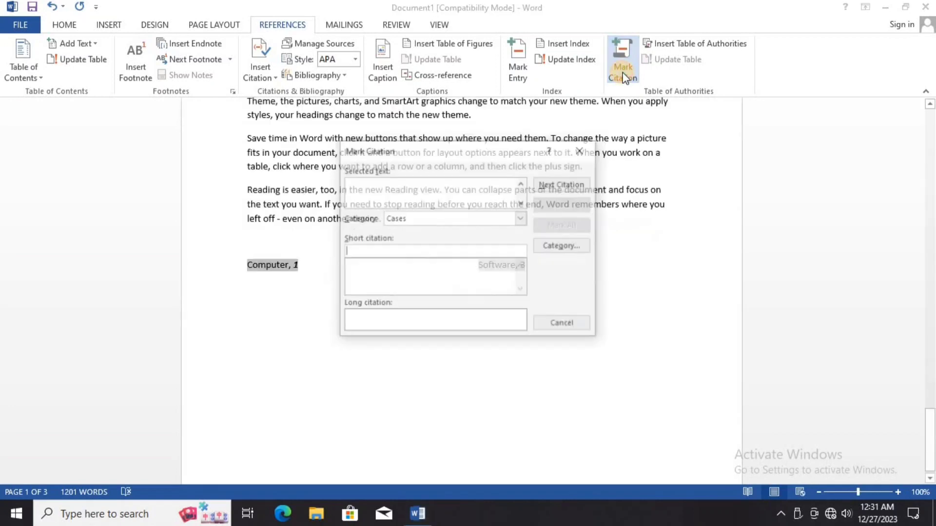
{"action": "left_click", "coordinate": [478, 220]}
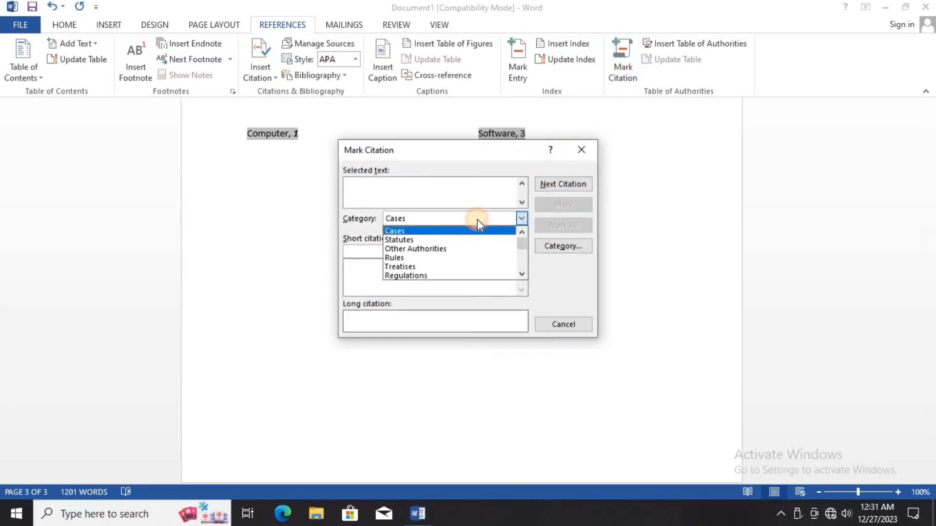
{"action": "left_click", "coordinate": [521, 274]}
{"action": "left_click", "coordinate": [521, 273]}
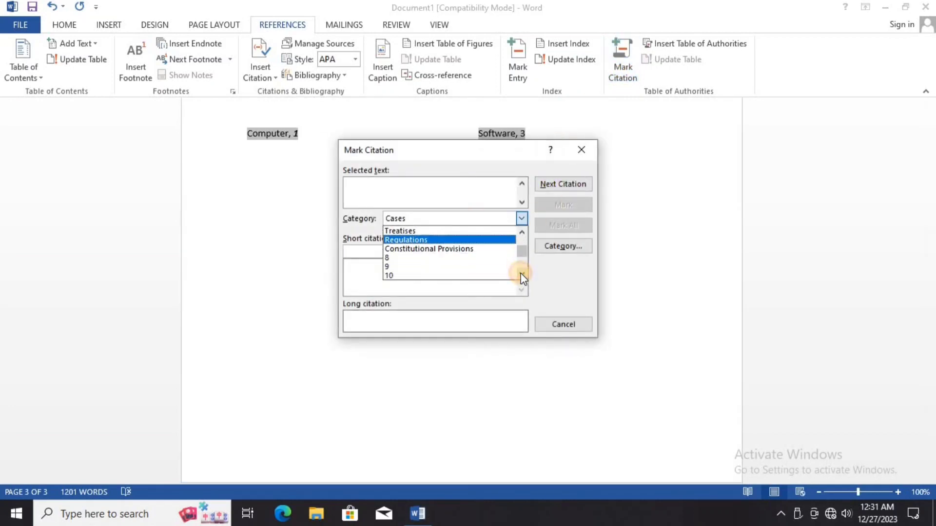
{"action": "left_click", "coordinate": [520, 273]}
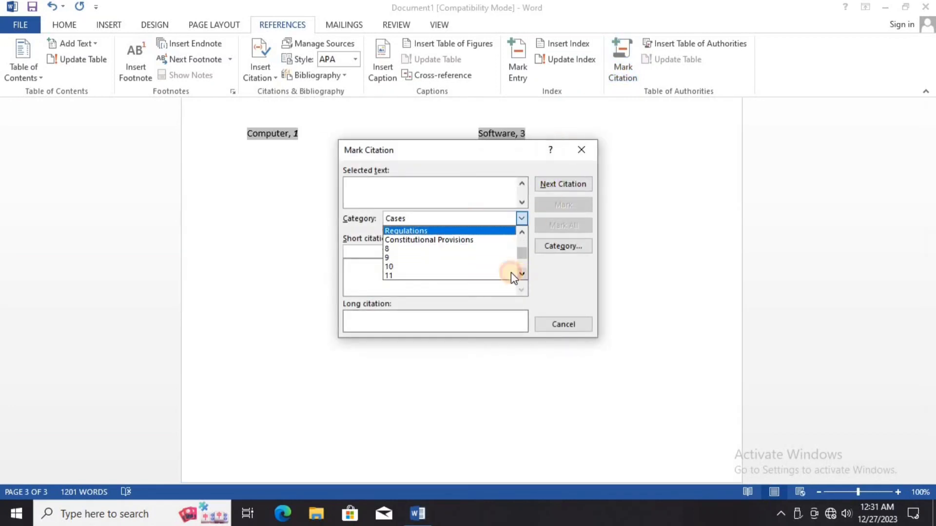
{"action": "left_click", "coordinate": [388, 250]}
{"action": "left_click", "coordinate": [552, 247]}
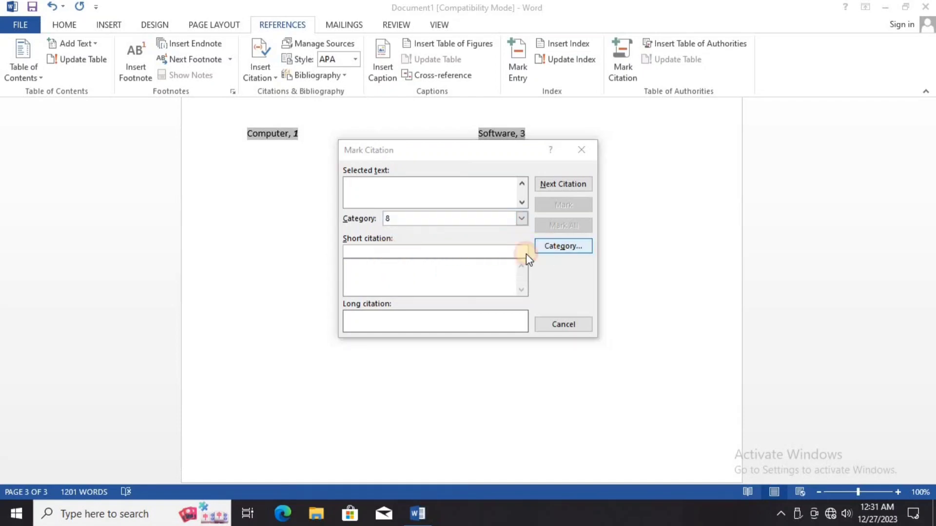
{"action": "left_click", "coordinate": [401, 289]}
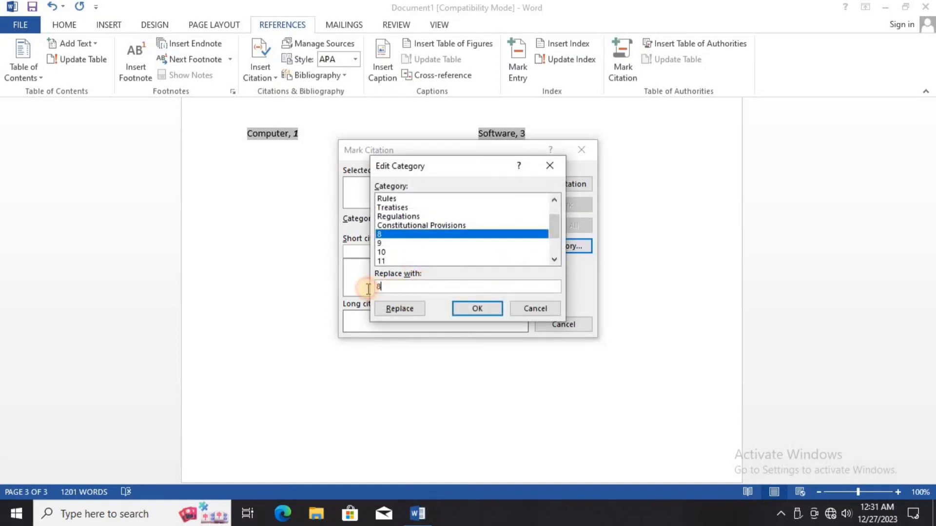
{"action": "type", "text": "Computer"}
{"action": "left_click", "coordinate": [404, 309]}
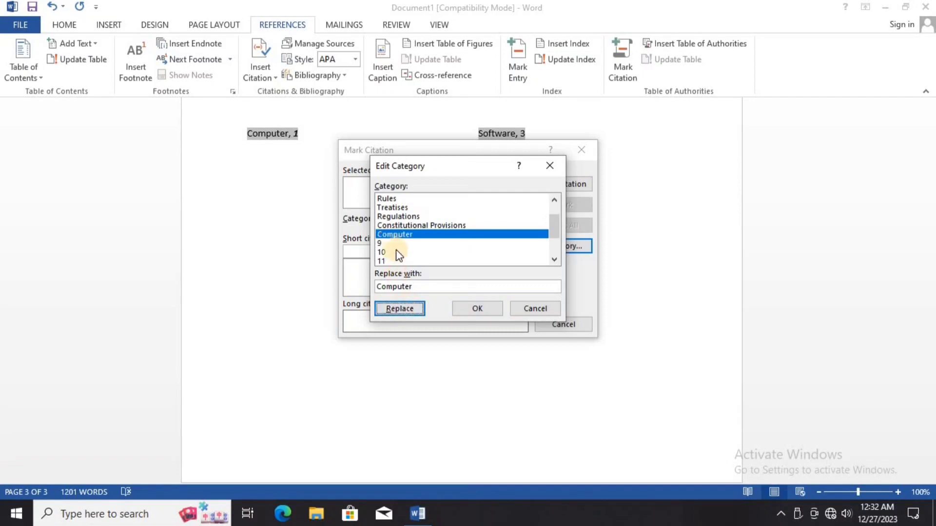
Step: Rename citation category 9 to "Software" and close the Mark Citation dialog
{"action": "left_click", "coordinate": [390, 243]}
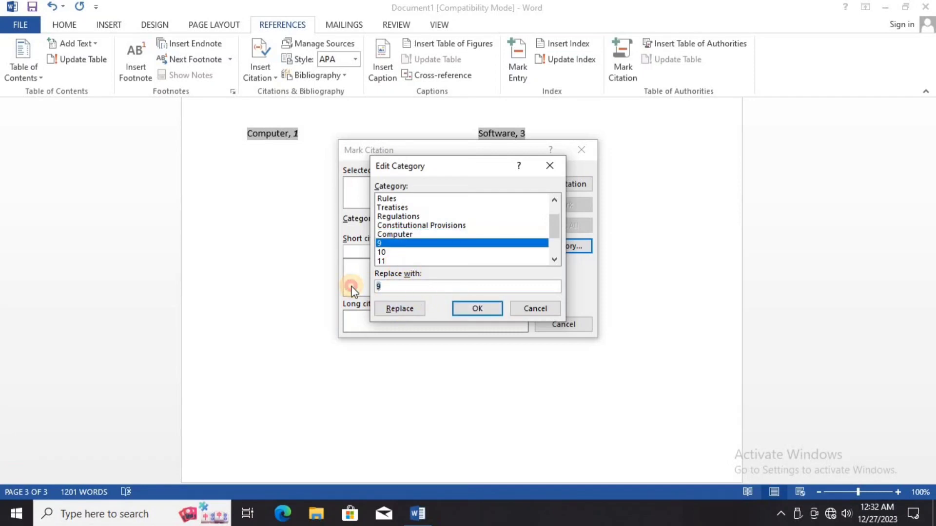
{"action": "left_click", "coordinate": [399, 309]}
{"action": "left_click", "coordinate": [479, 308]}
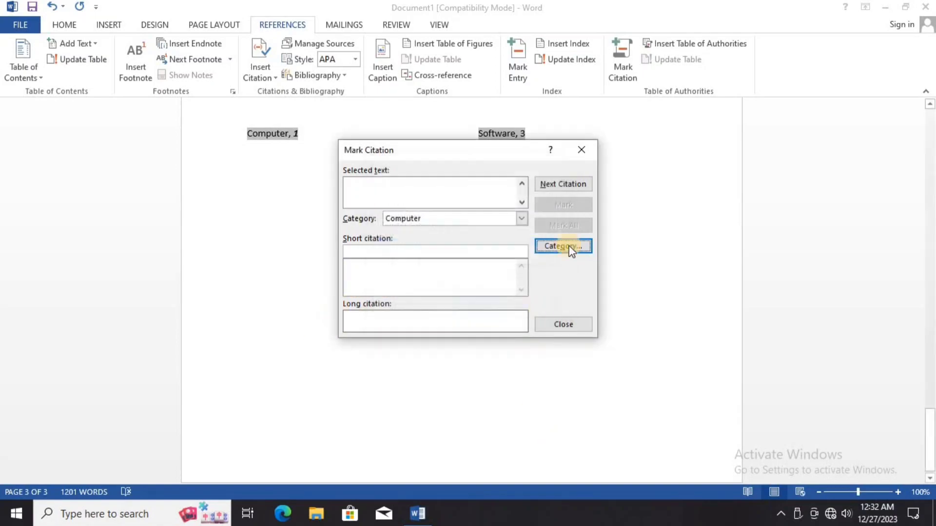
{"action": "left_click", "coordinate": [581, 150]}
Step: Enter "Laptop" on its own line above the second paragraph under the Computer heading on the first page
{"action": "scroll", "coordinate": [303, 276], "scroll_direction": "up", "scroll_amount": 3}
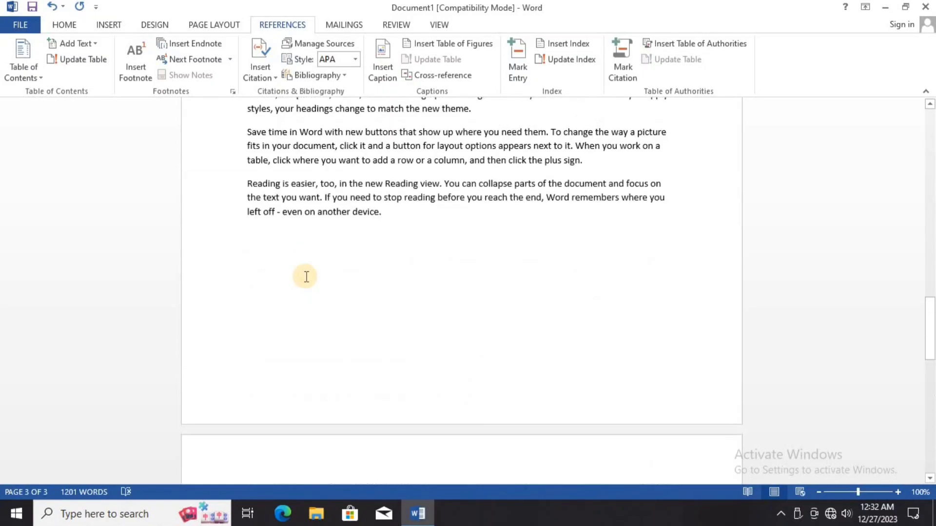
{"action": "scroll", "coordinate": [307, 276], "scroll_direction": "up", "scroll_amount": 5}
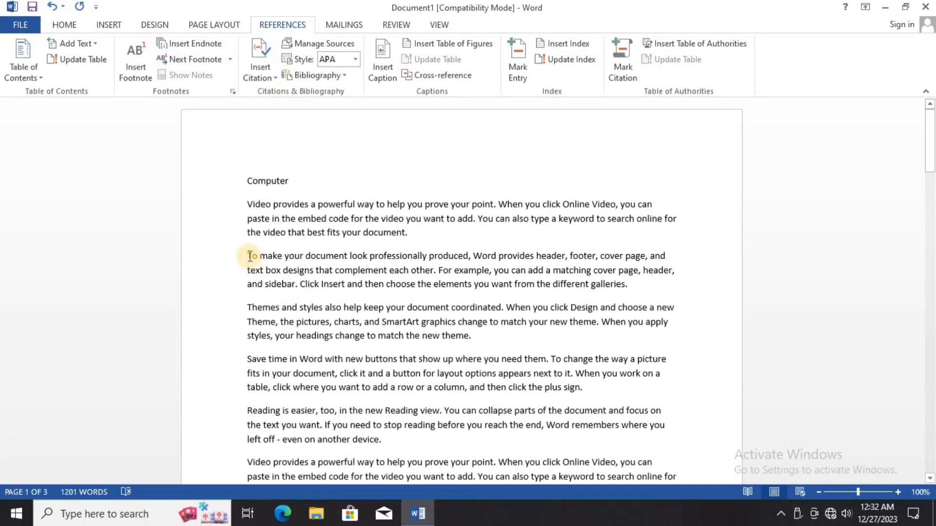
{"action": "left_click", "coordinate": [250, 258]}
{"action": "key", "text": "Return"}
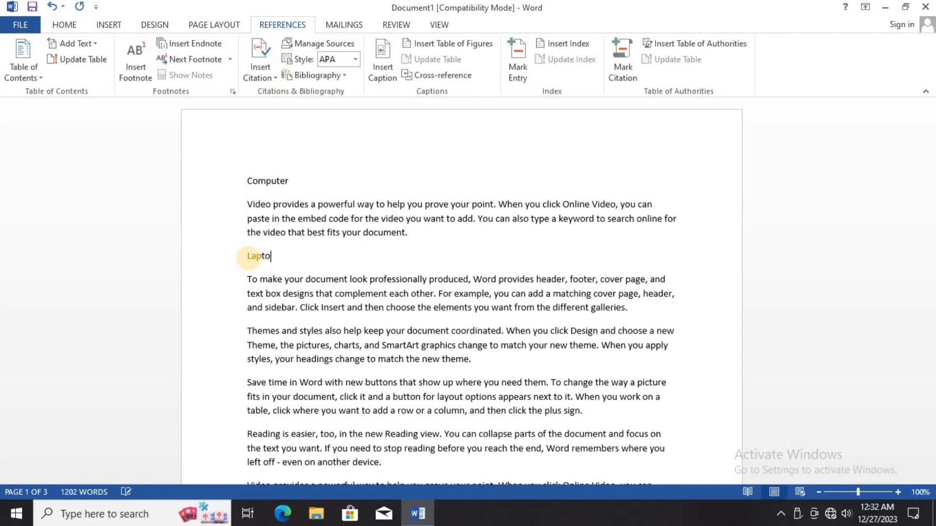
Step: Mark the "Laptop" line as a citation in the Computer category
{"action": "left_click_drag", "start_coordinate": [282, 257], "coordinate": [242, 257]}
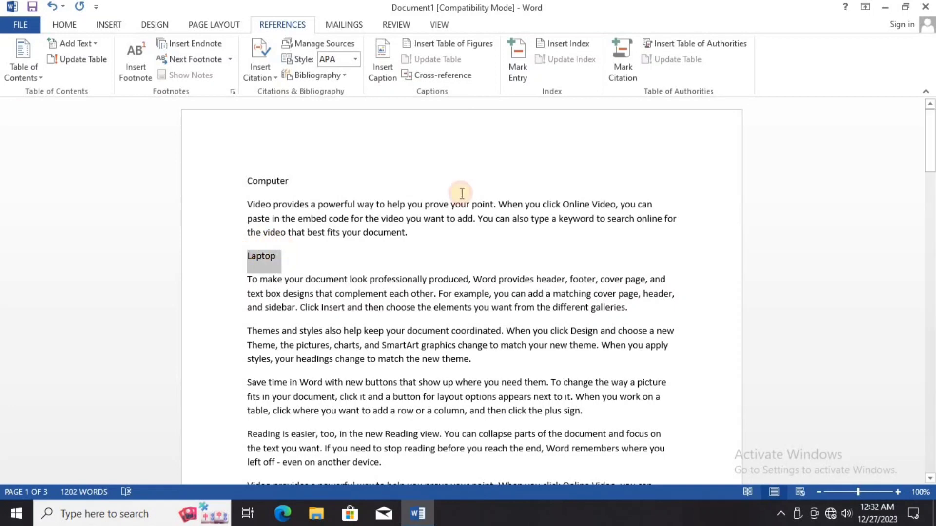
{"action": "left_click", "coordinate": [624, 73]}
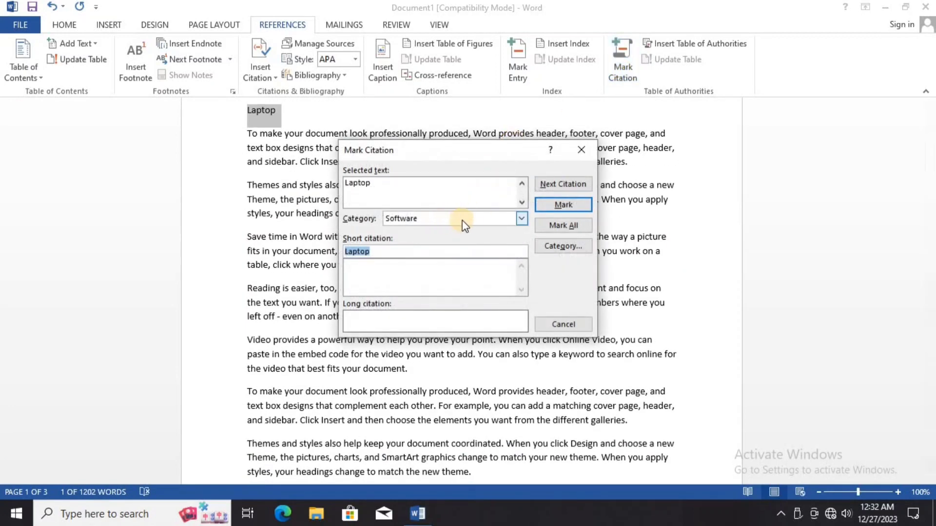
{"action": "left_click", "coordinate": [468, 219]}
{"action": "left_click", "coordinate": [424, 268]}
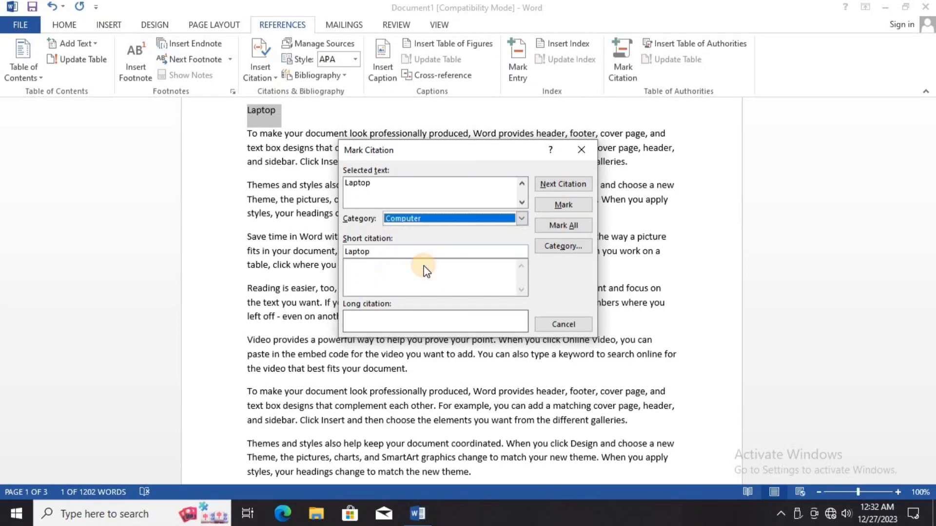
{"action": "left_click", "coordinate": [552, 207]}
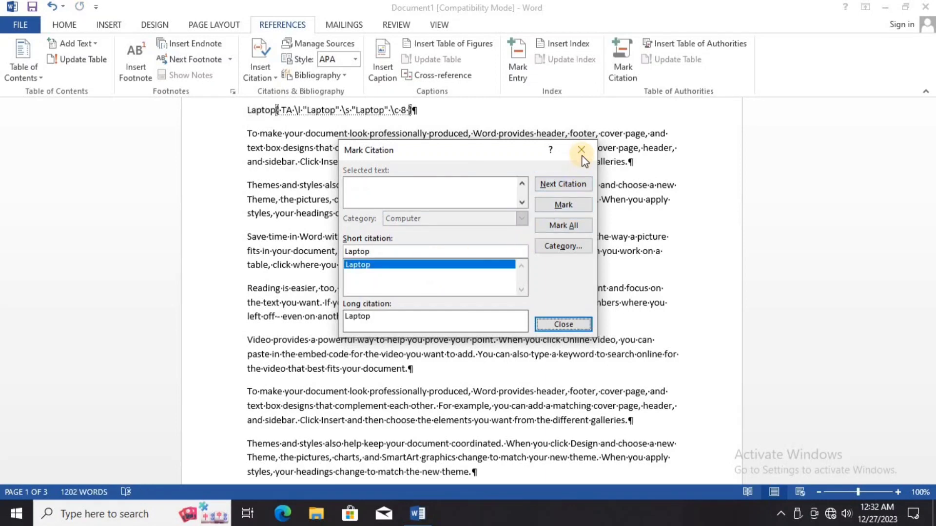
{"action": "left_click", "coordinate": [564, 325]}
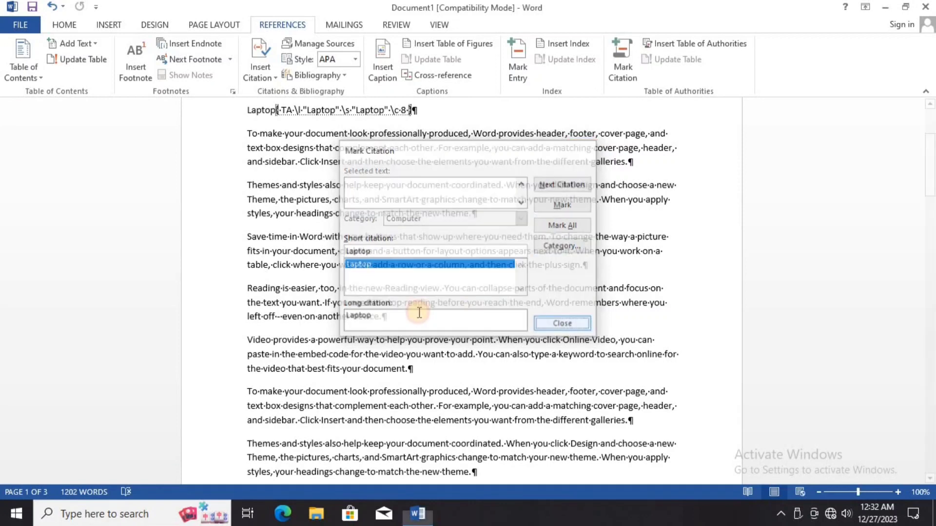
Step: Enter "Desktop" on its own line above the sixth paragraph on the first page and mark it as a Computer citation
{"action": "left_click", "coordinate": [244, 340]}
{"action": "key", "text": "Return"}
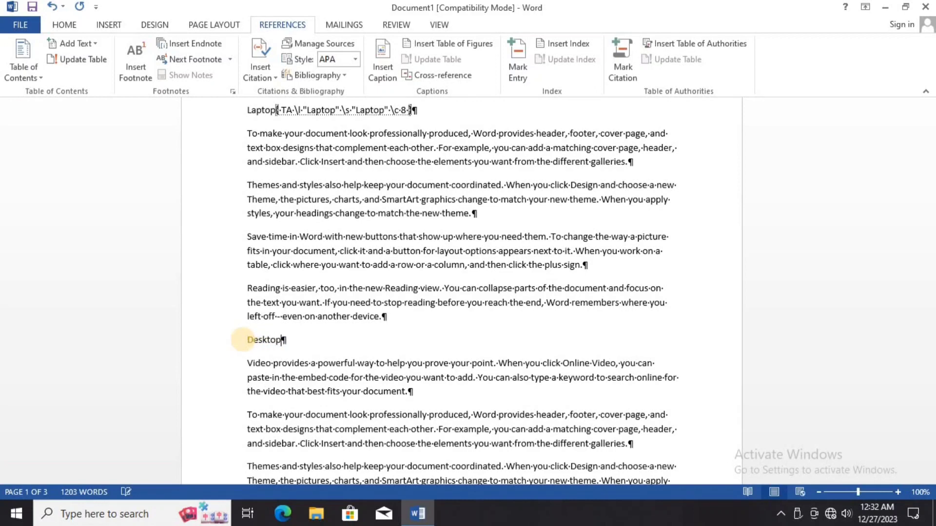
{"action": "type", "text": "Desktop"}
{"action": "left_click_drag", "start_coordinate": [286, 341], "coordinate": [245, 341]}
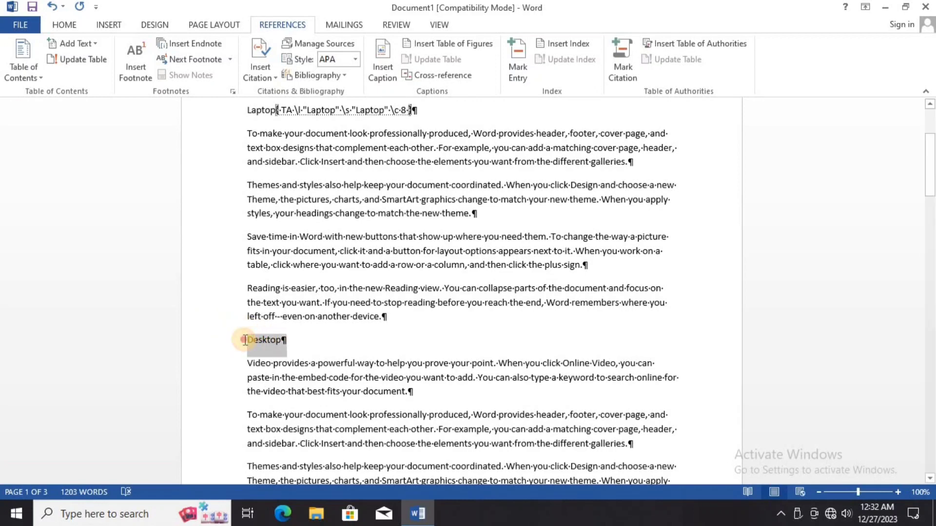
{"action": "left_click", "coordinate": [622, 68]}
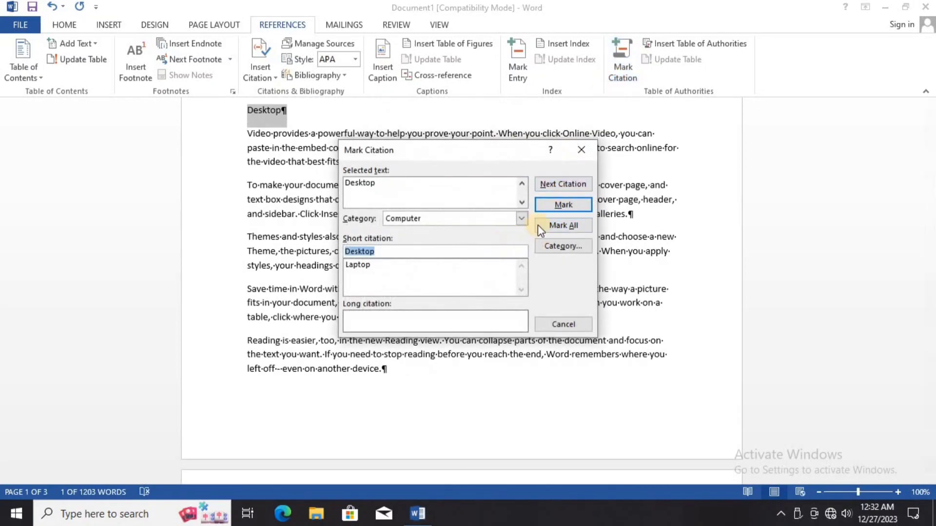
{"action": "left_click", "coordinate": [557, 205]}
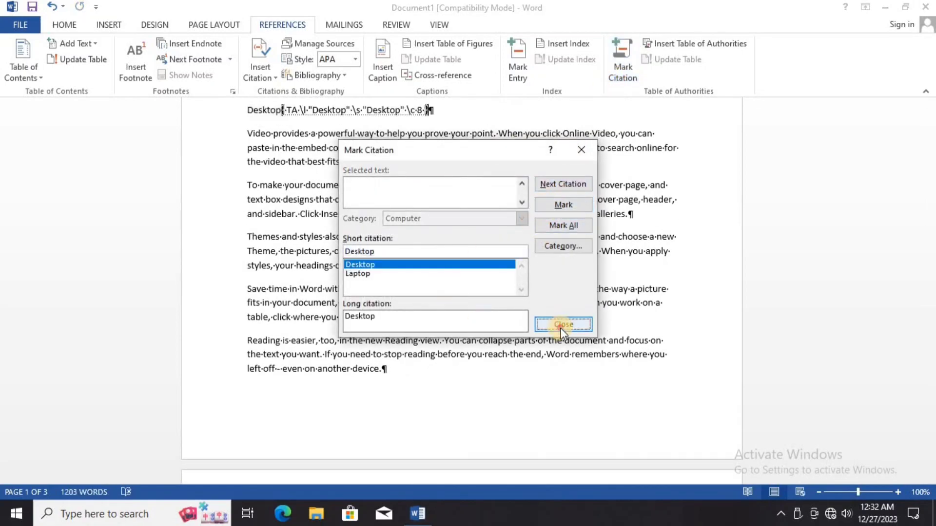
{"action": "left_click", "coordinate": [561, 325]}
Step: Enter "MS Office" on its own line above the second paragraph under the Software heading and select that line
{"action": "scroll", "coordinate": [466, 329], "scroll_direction": "down", "scroll_amount": 15}
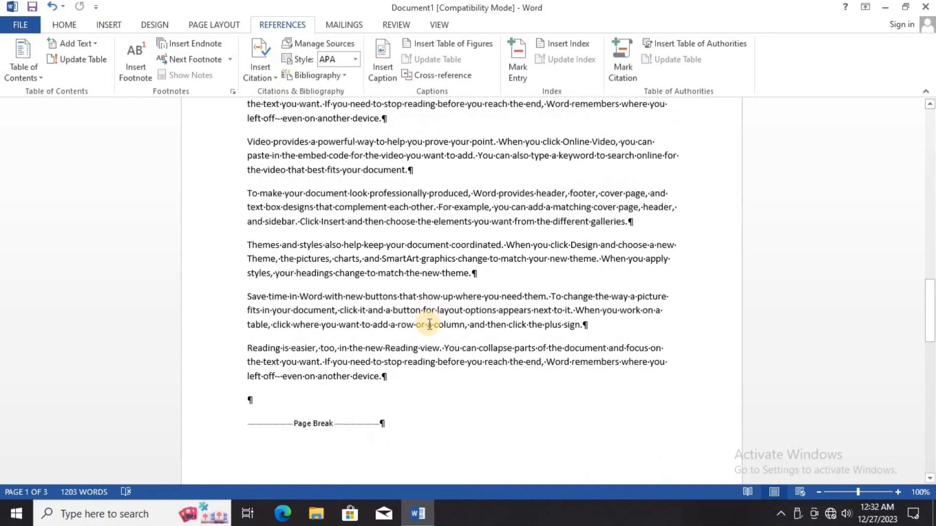
{"action": "scroll", "coordinate": [429, 324], "scroll_direction": "down", "scroll_amount": 10}
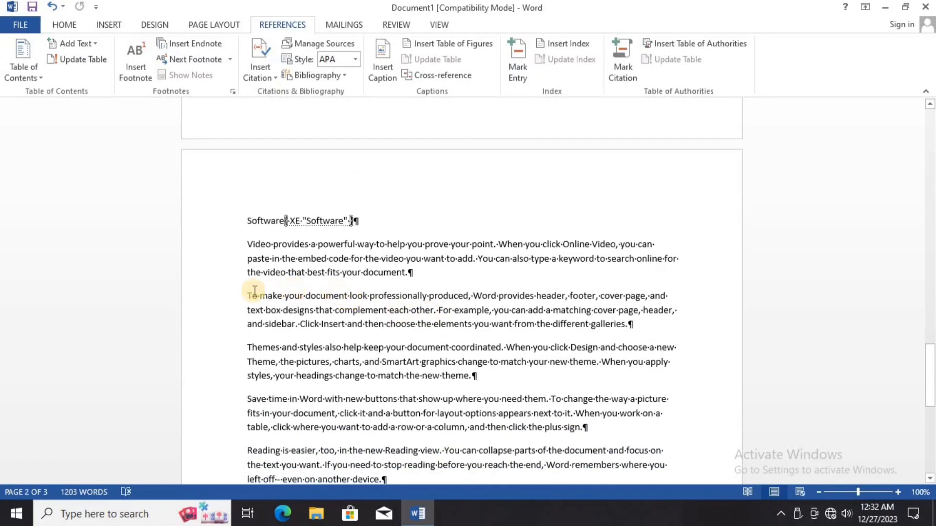
{"action": "left_click", "coordinate": [249, 295]}
{"action": "key", "text": "Return"}
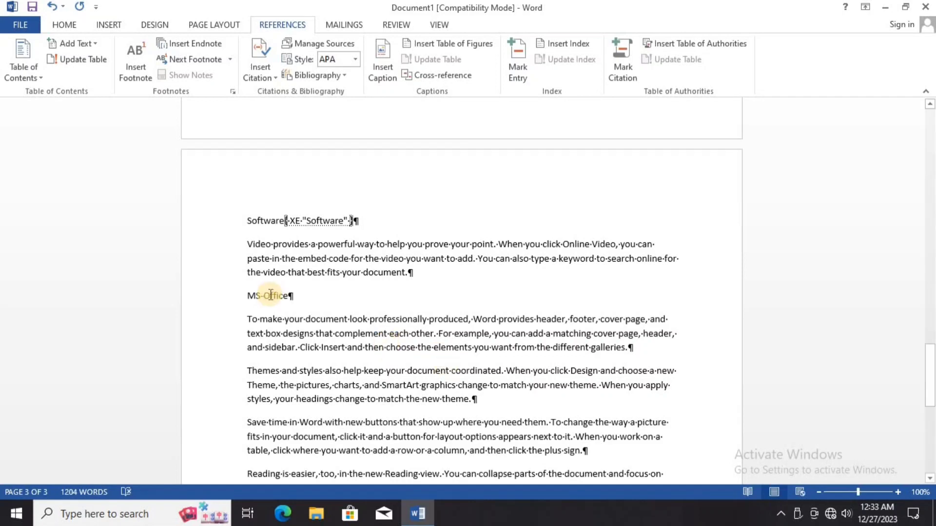
{"action": "left_click_drag", "start_coordinate": [291, 295], "coordinate": [245, 295]}
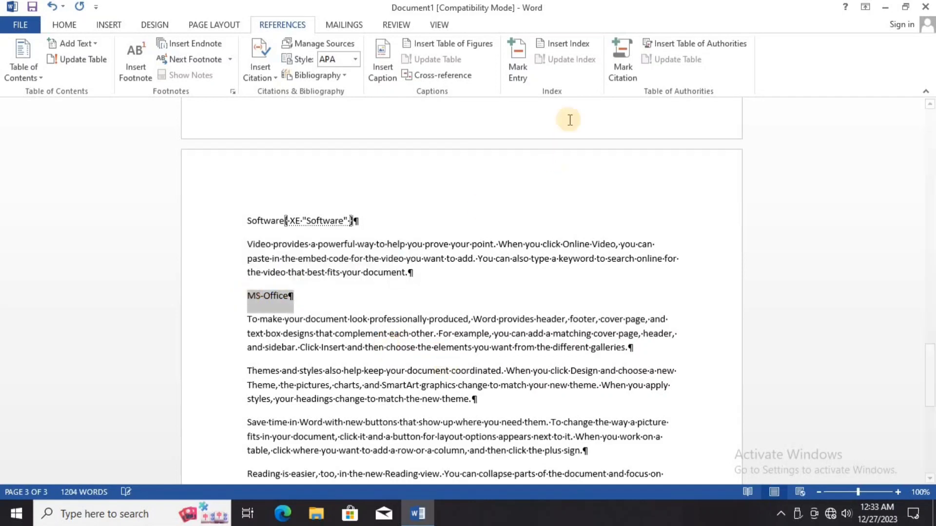
Step: Mark the selected "MS-Office" line as a citation in the Software category
{"action": "left_click", "coordinate": [617, 69]}
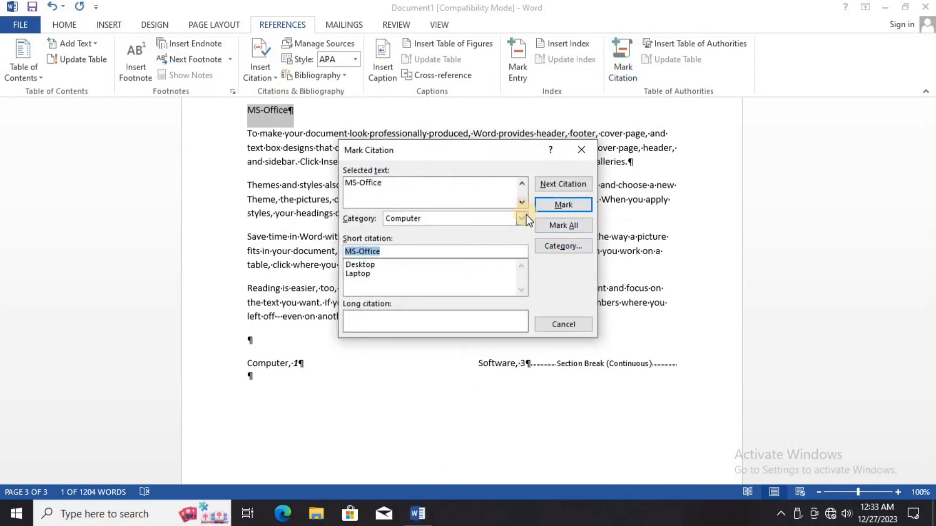
{"action": "left_click", "coordinate": [522, 218]}
{"action": "left_click", "coordinate": [522, 275]}
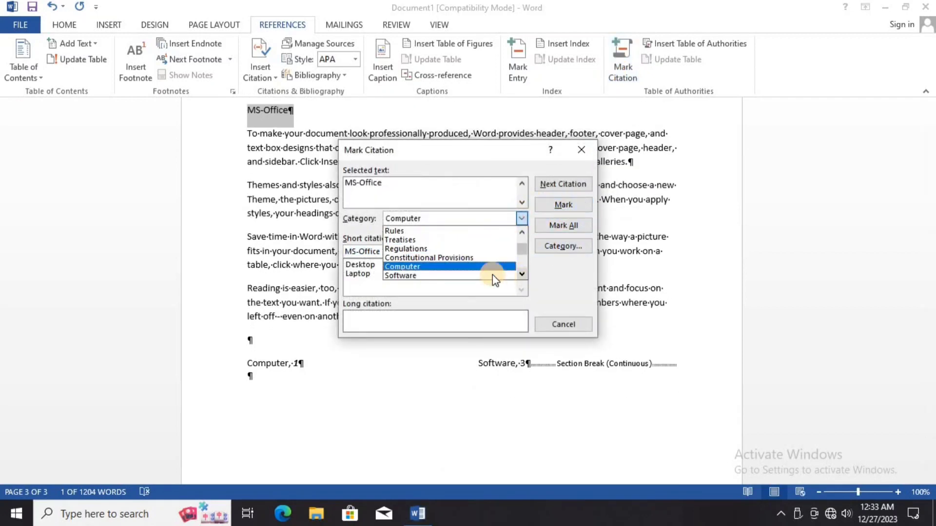
{"action": "left_click", "coordinate": [480, 276]}
{"action": "left_click", "coordinate": [560, 206]}
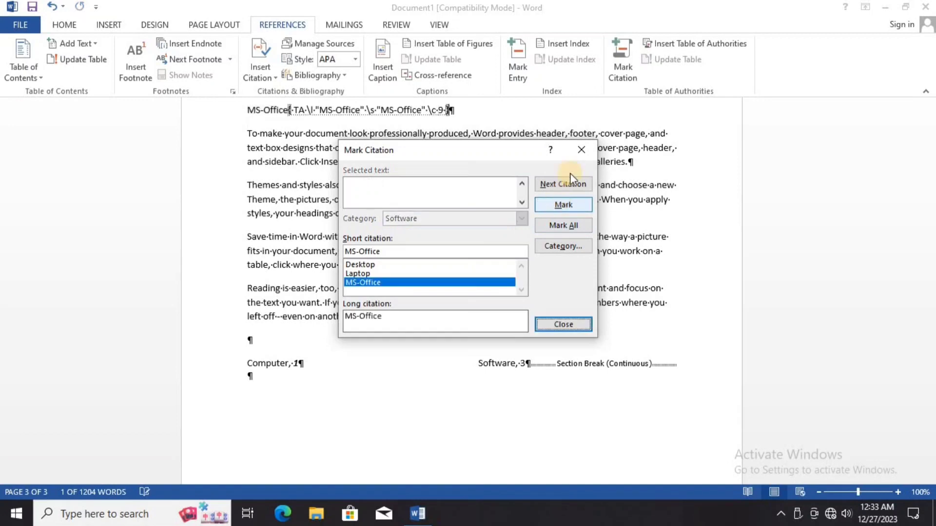
{"action": "left_click", "coordinate": [581, 150]}
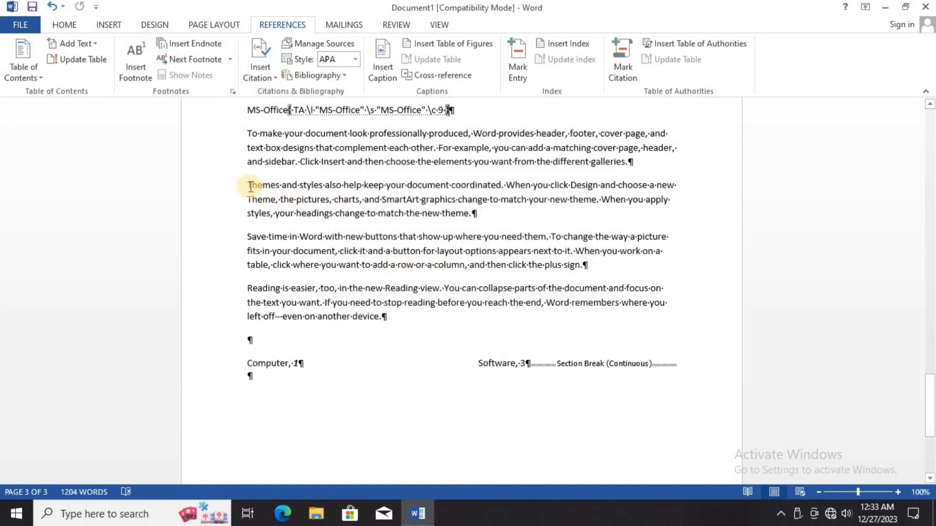
Step: Enter "Photoshop" on its own line above the "Save time in Word" paragraph under the Software heading and mark it as a Software citation
{"action": "left_click", "coordinate": [248, 236]}
{"action": "key", "text": "Return"}
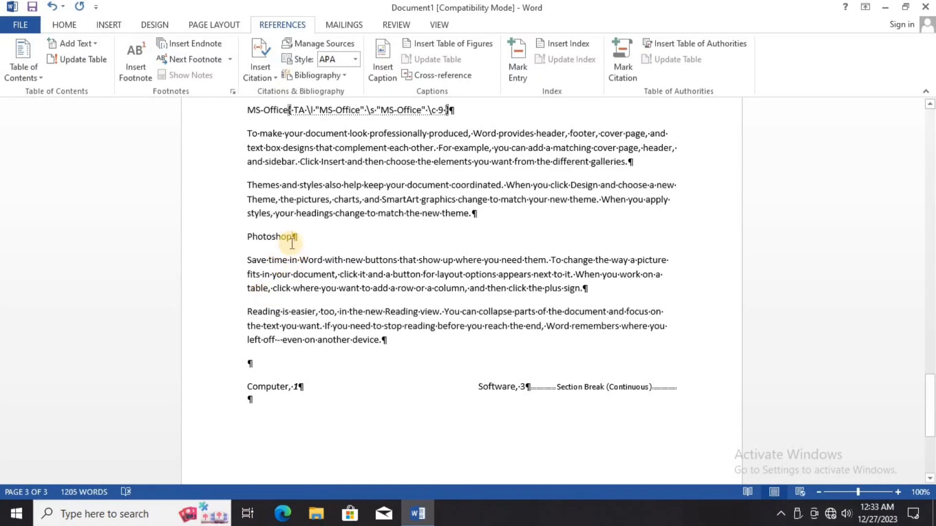
{"action": "left_click_drag", "start_coordinate": [293, 237], "coordinate": [247, 237]}
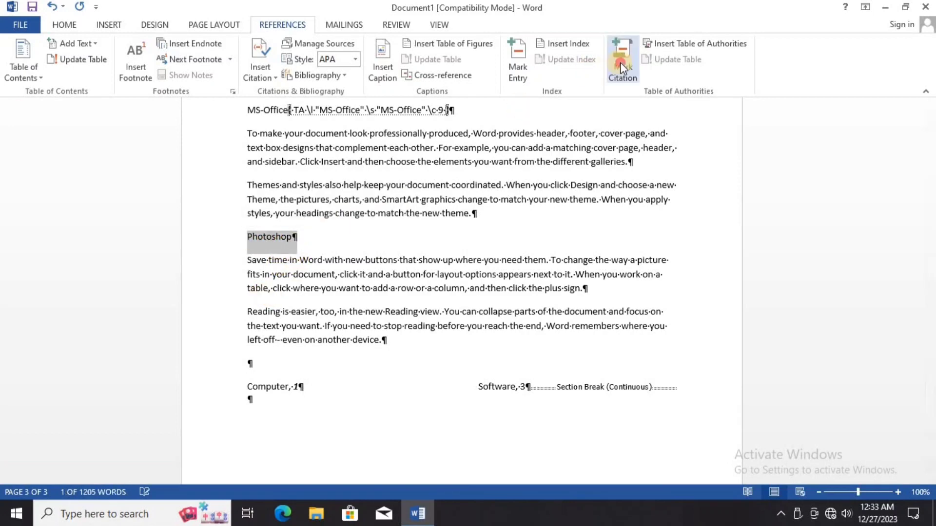
{"action": "left_click", "coordinate": [621, 62]}
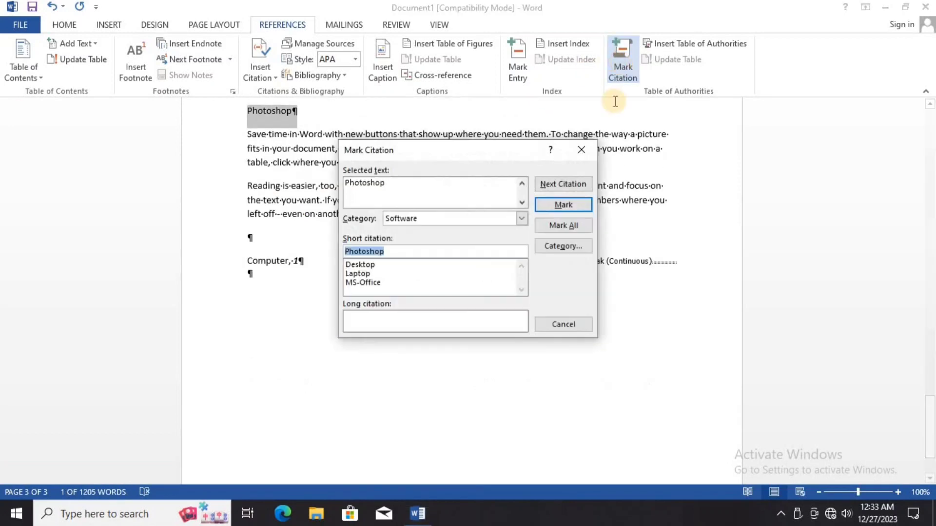
{"action": "left_click", "coordinate": [564, 200]}
{"action": "left_click", "coordinate": [579, 152]}
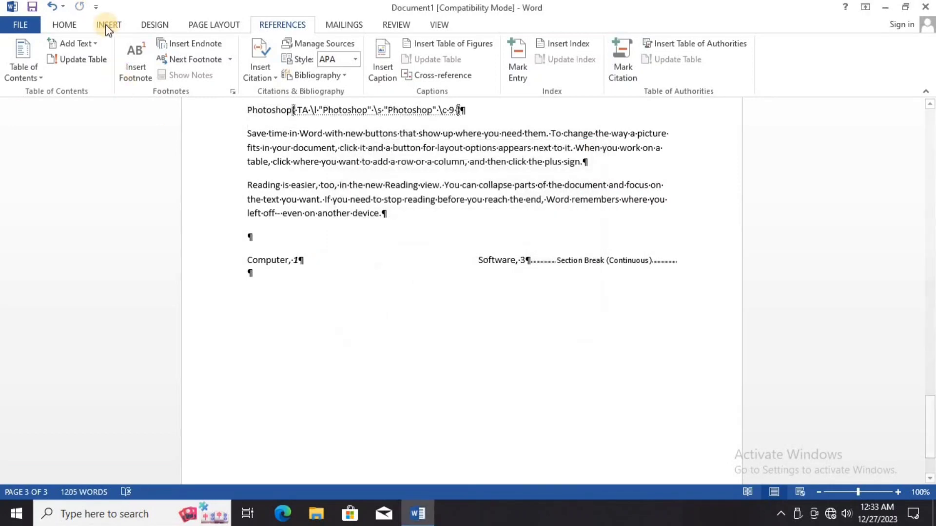
Step: Hide the formatting marks and insert a table of authorities for all categories on a new line below the index
{"action": "left_click", "coordinate": [80, 24]}
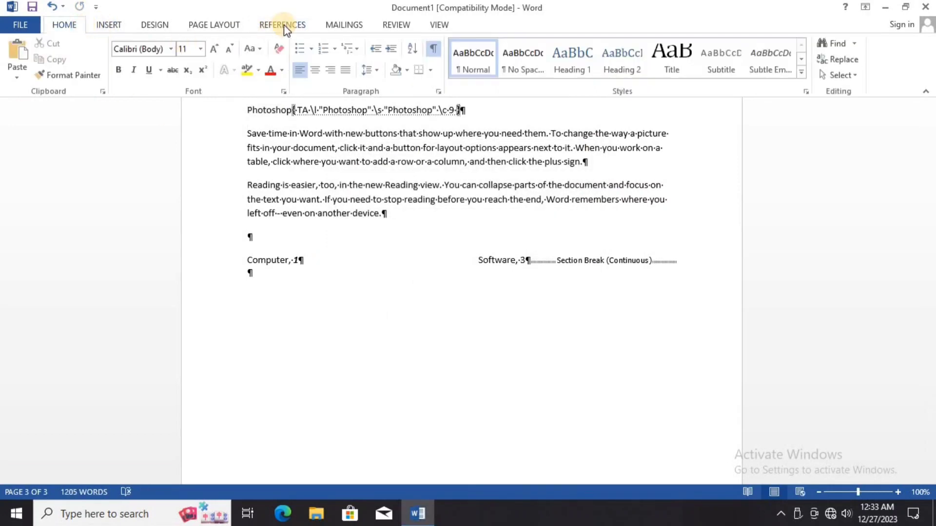
{"action": "left_click", "coordinate": [433, 50]}
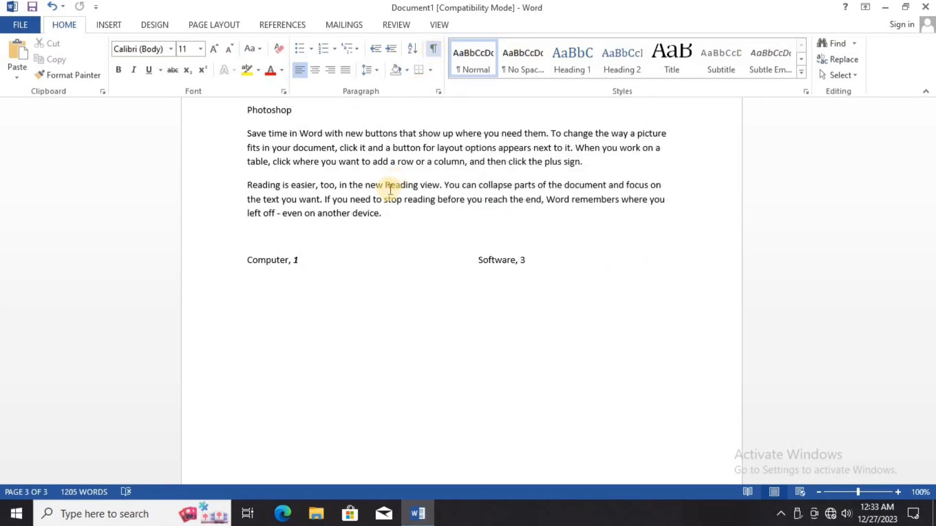
{"action": "left_click", "coordinate": [591, 279]}
{"action": "key", "text": "Return"}
{"action": "key", "text": "Return"}
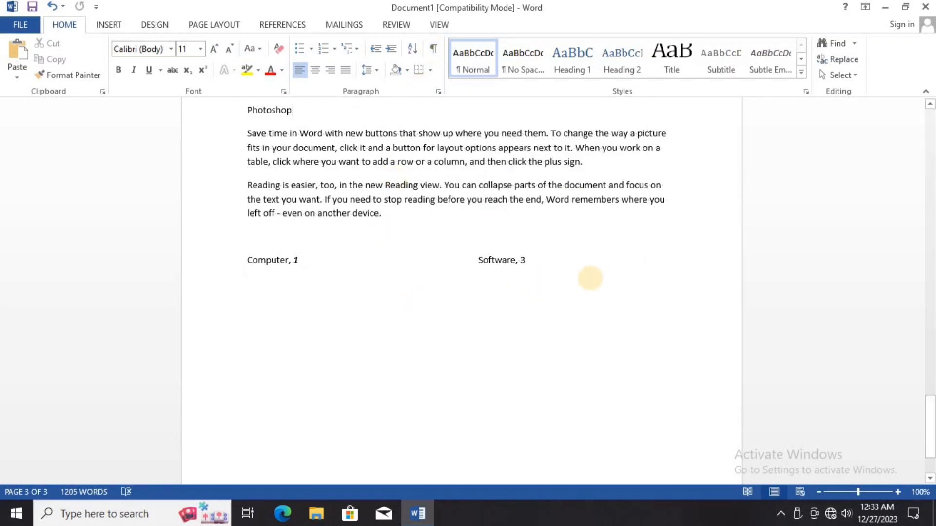
{"action": "left_click", "coordinate": [273, 25]}
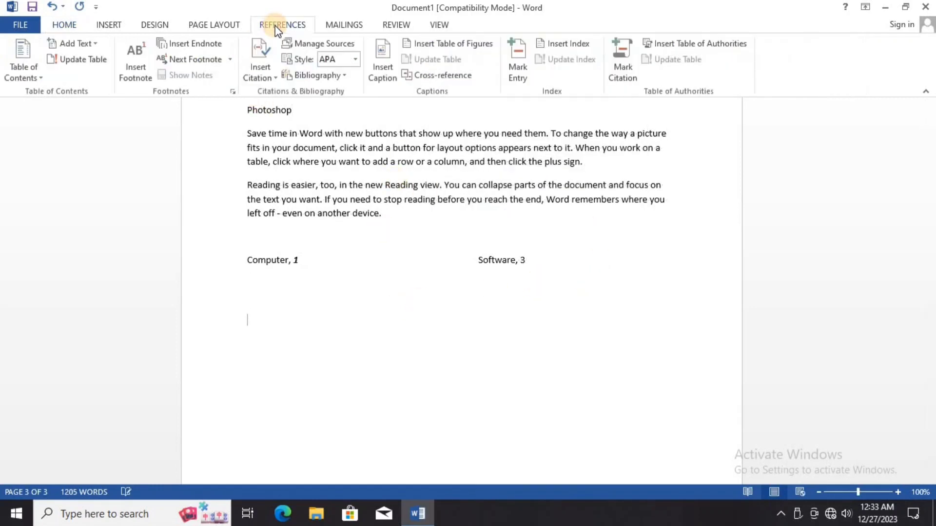
{"action": "left_click", "coordinate": [682, 46]}
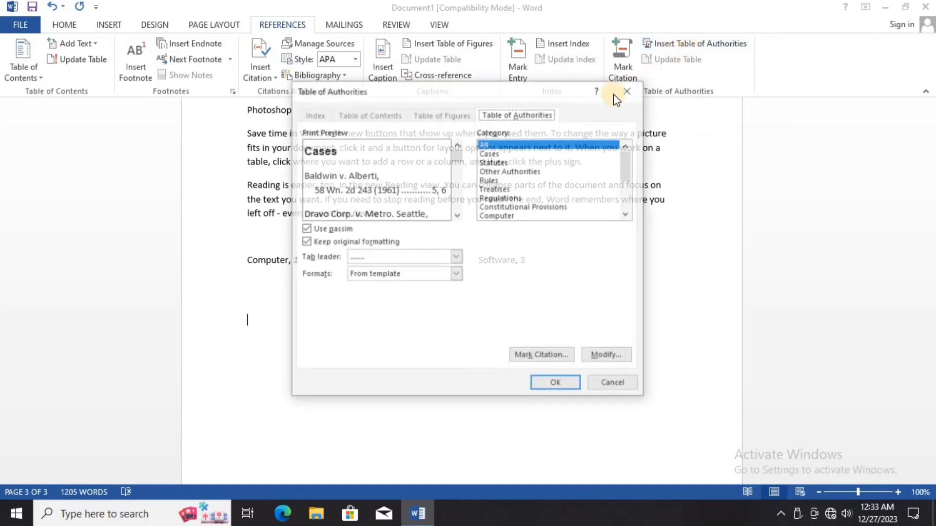
{"action": "left_click", "coordinate": [544, 380]}
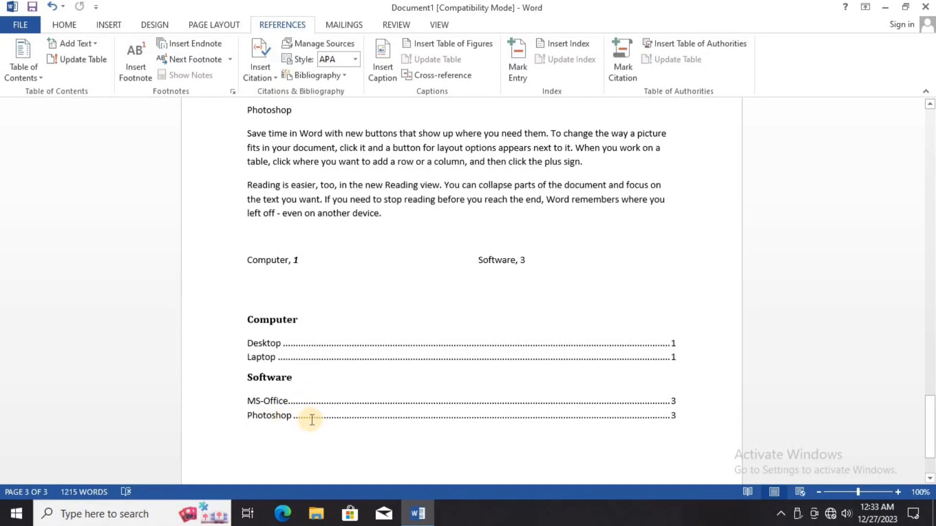
Step: Insert a page break before the Software heading on the third page
{"action": "scroll", "coordinate": [381, 238], "scroll_direction": "up", "scroll_amount": 20}
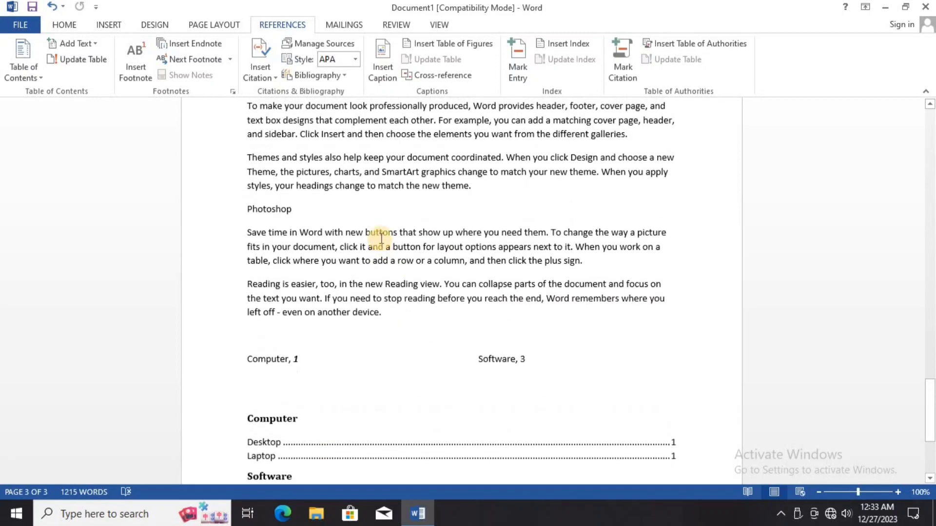
{"action": "scroll", "coordinate": [381, 239], "scroll_direction": "up", "scroll_amount": 1}
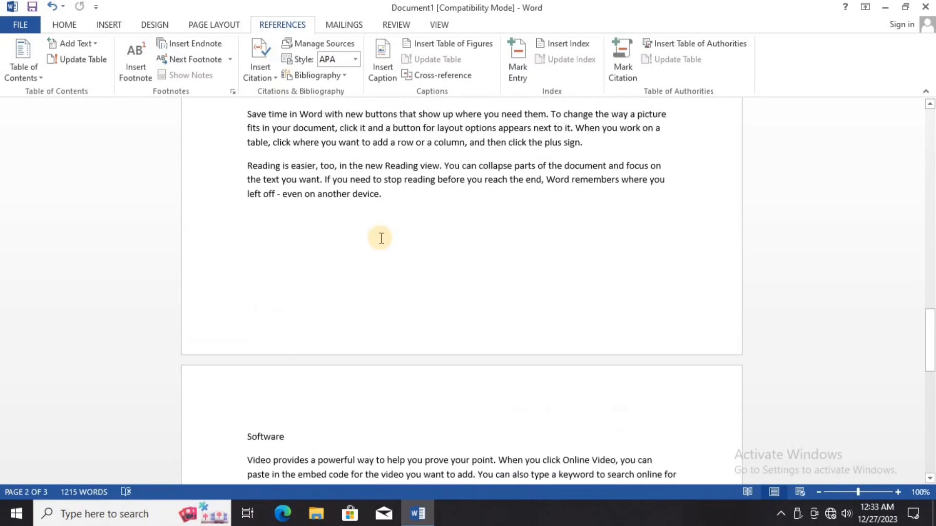
{"action": "left_click", "coordinate": [245, 435]}
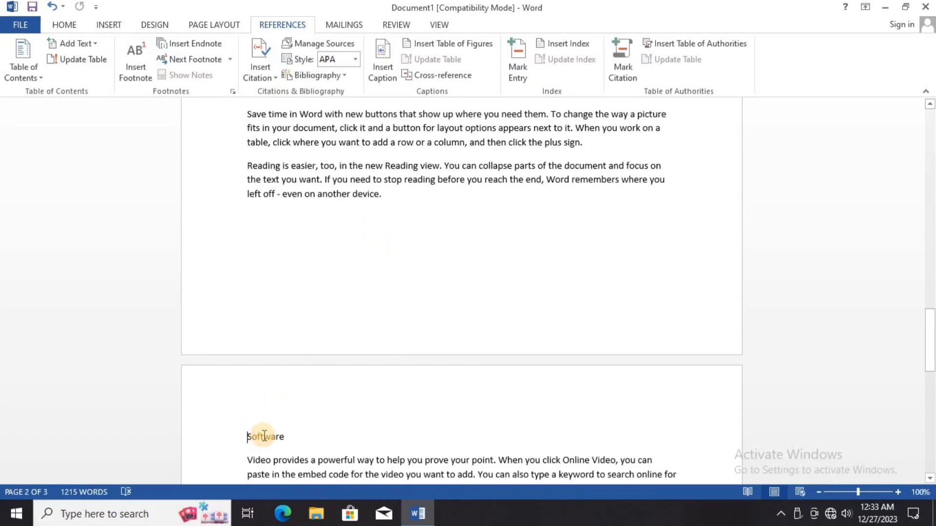
{"action": "key", "text": "ctrl+Return"}
Step: Update the Software section of the table of authorities at the end of the document
{"action": "scroll", "coordinate": [341, 376], "scroll_direction": "down", "scroll_amount": 5}
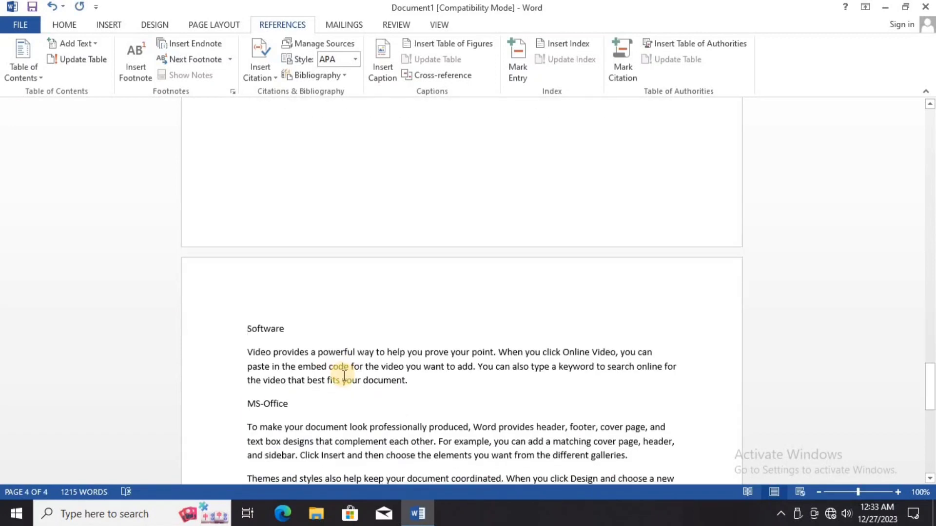
{"action": "scroll", "coordinate": [344, 375], "scroll_direction": "down", "scroll_amount": 7}
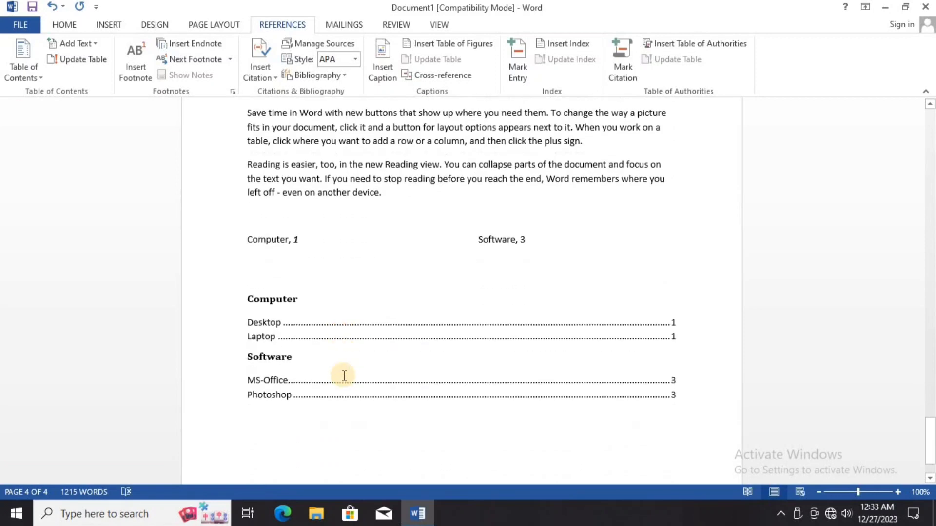
{"action": "left_click", "coordinate": [384, 362]}
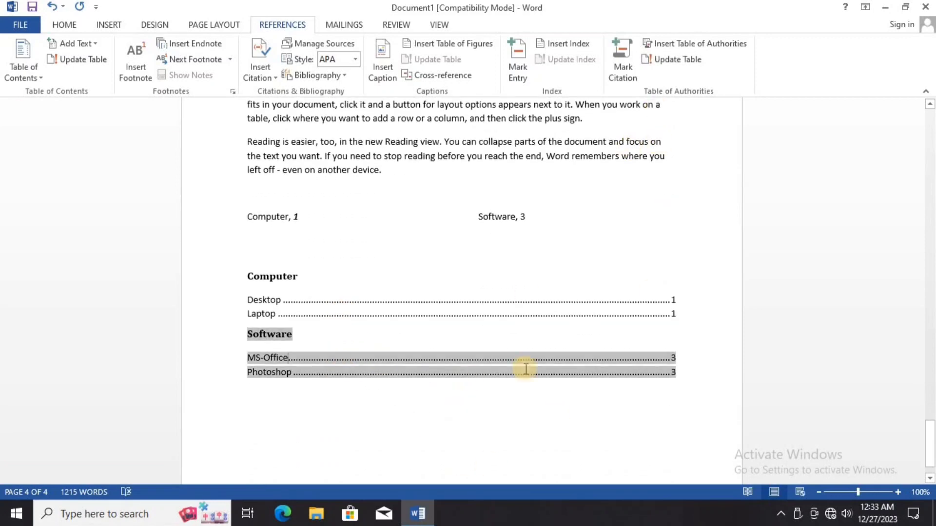
{"action": "left_click", "coordinate": [686, 67]}
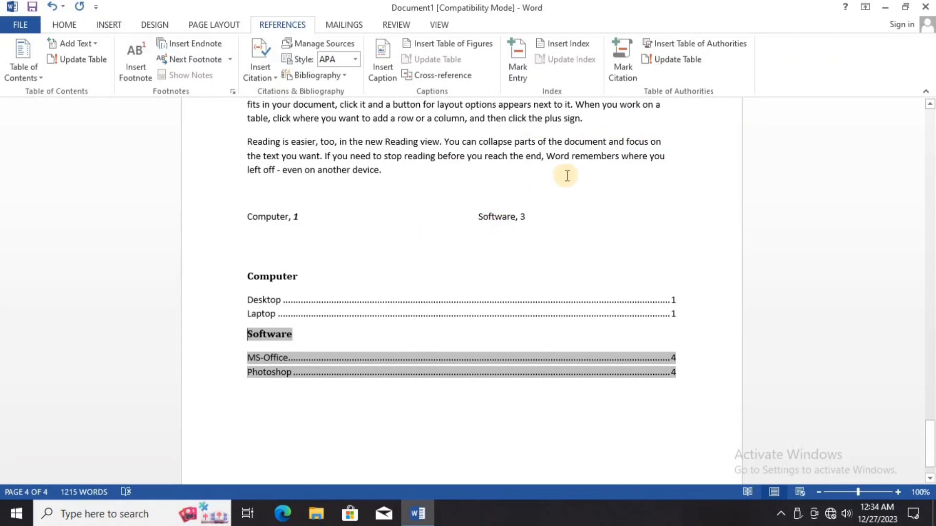
Step: Close the document without saving the changes
{"action": "left_click", "coordinate": [925, 7]}
{"action": "left_click", "coordinate": [484, 282]}
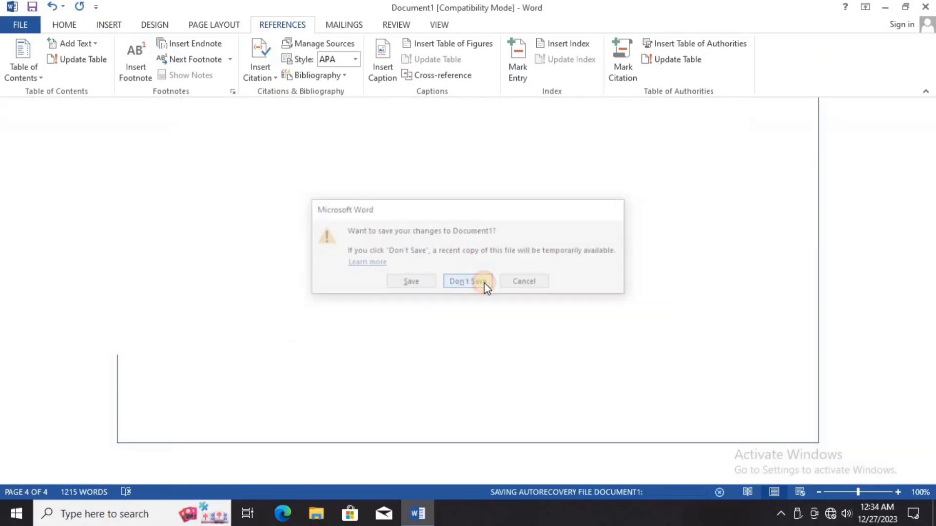